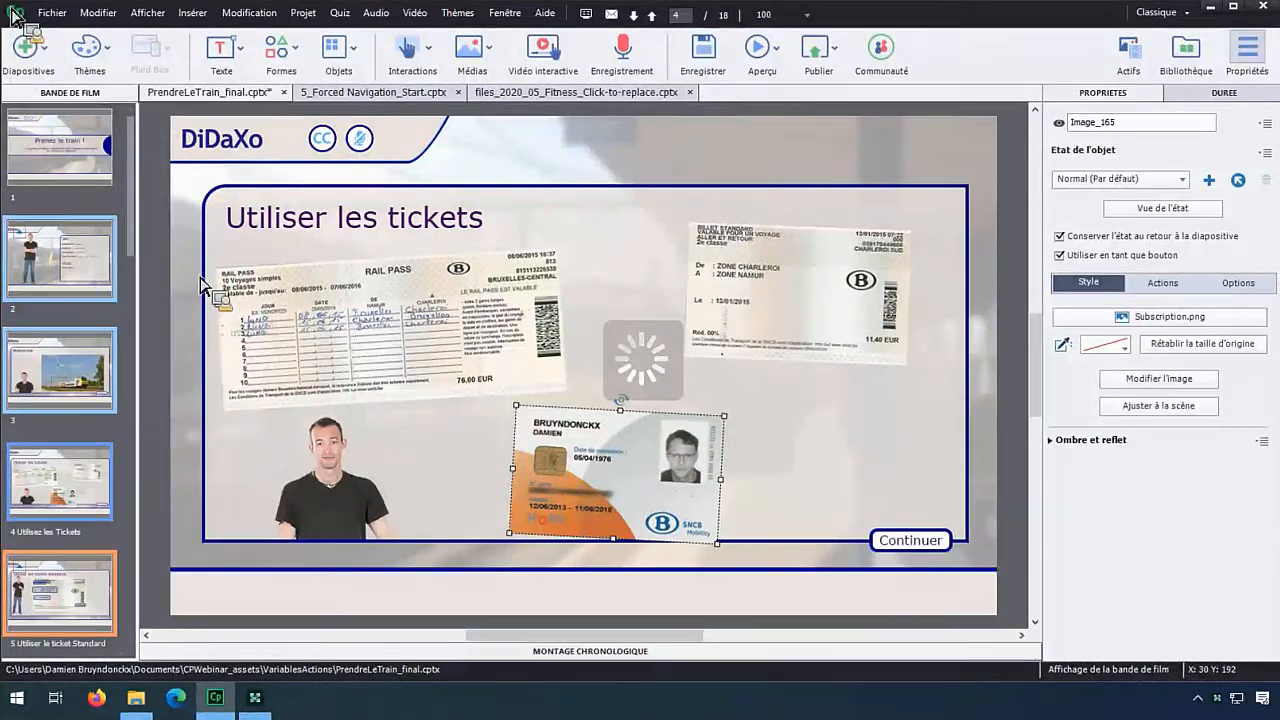
Select the first slide and open the project's Variables dialog.
{"action": "left_click", "coordinate": [100, 158]}
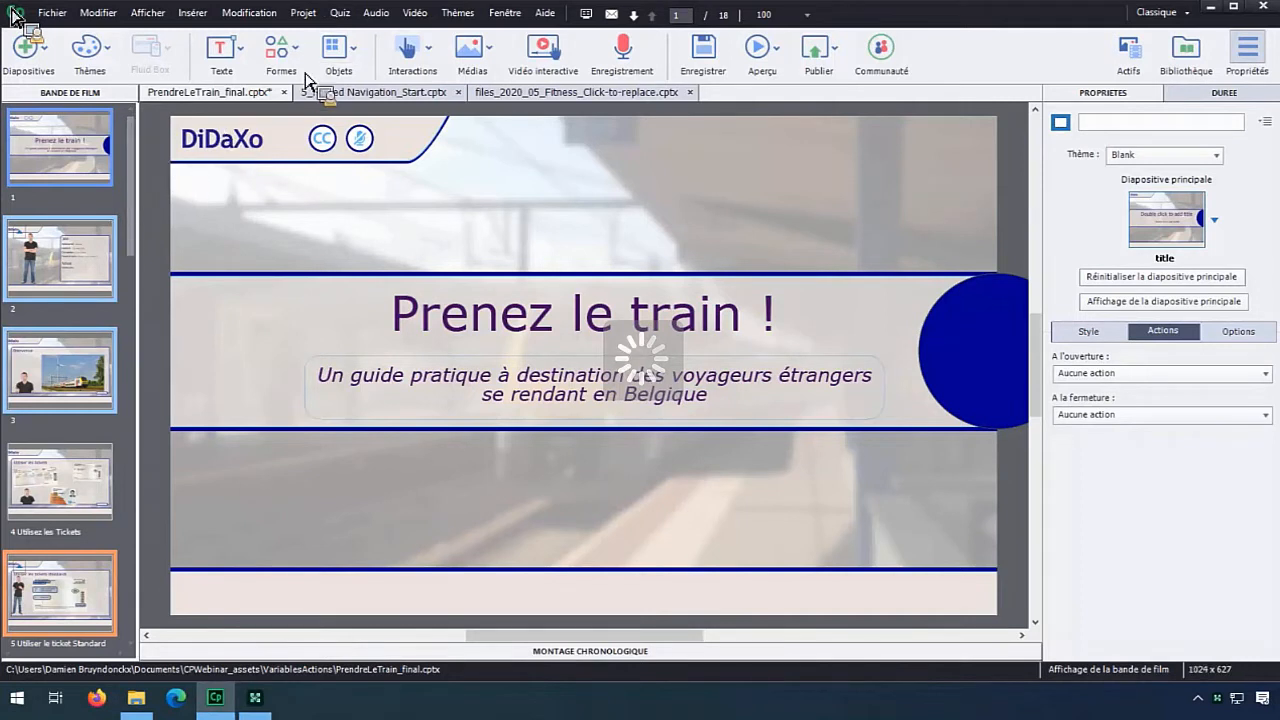
{"action": "left_click", "coordinate": [308, 16]}
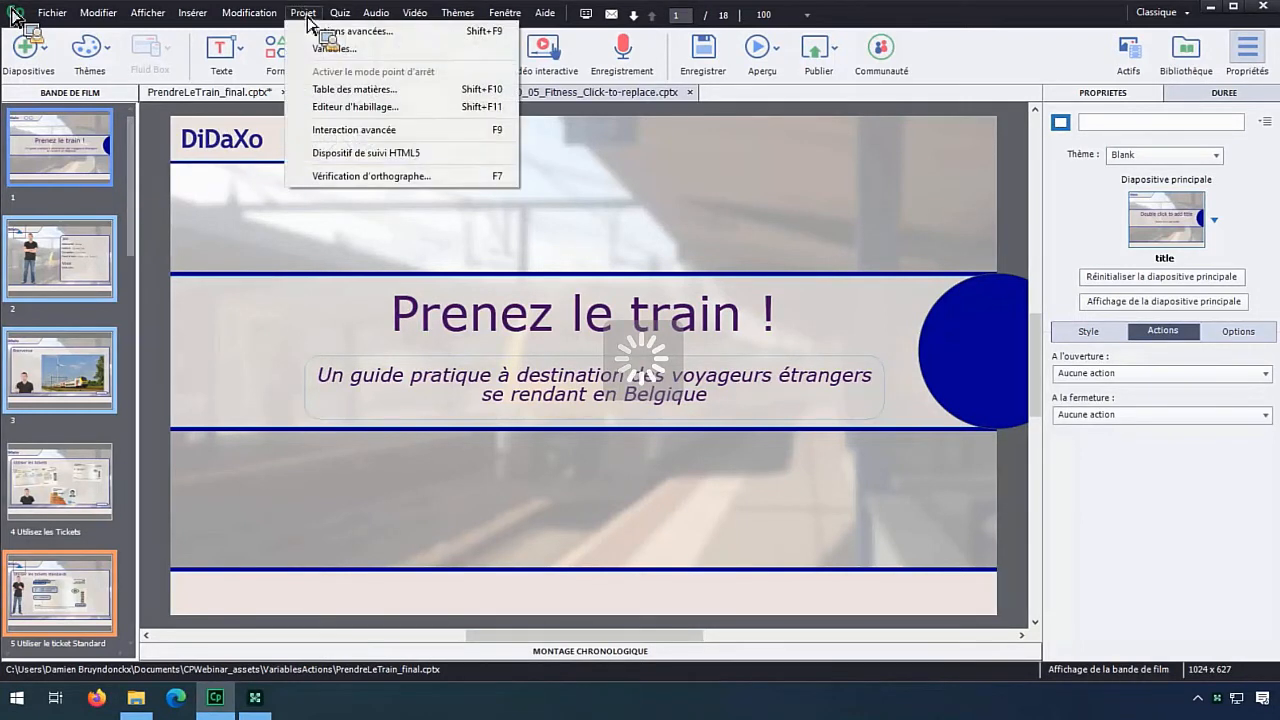
{"action": "left_click", "coordinate": [363, 56]}
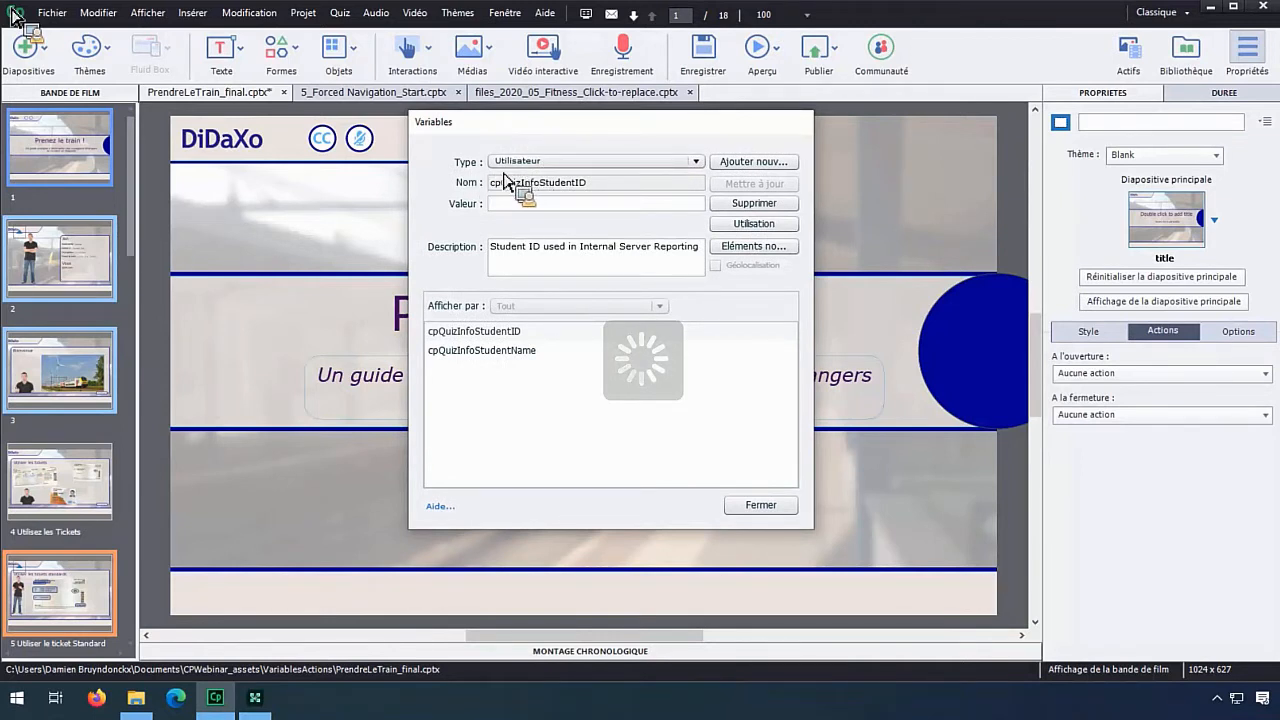
Browse the list of system variables, examine the value of CaptivateVersion, and close the Variables dialog.
{"action": "left_click", "coordinate": [697, 162]}
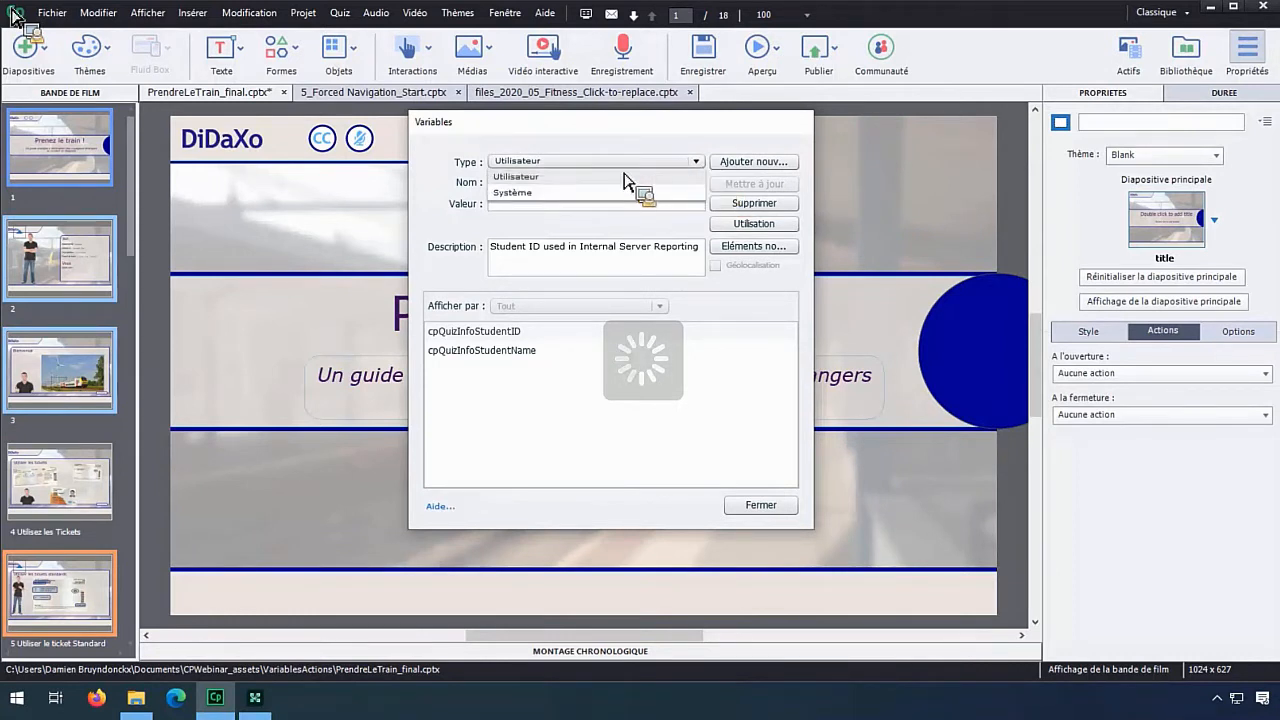
{"action": "left_click", "coordinate": [525, 195]}
{"action": "scroll", "coordinate": [792, 352], "scroll_direction": "down", "scroll_amount": 1}
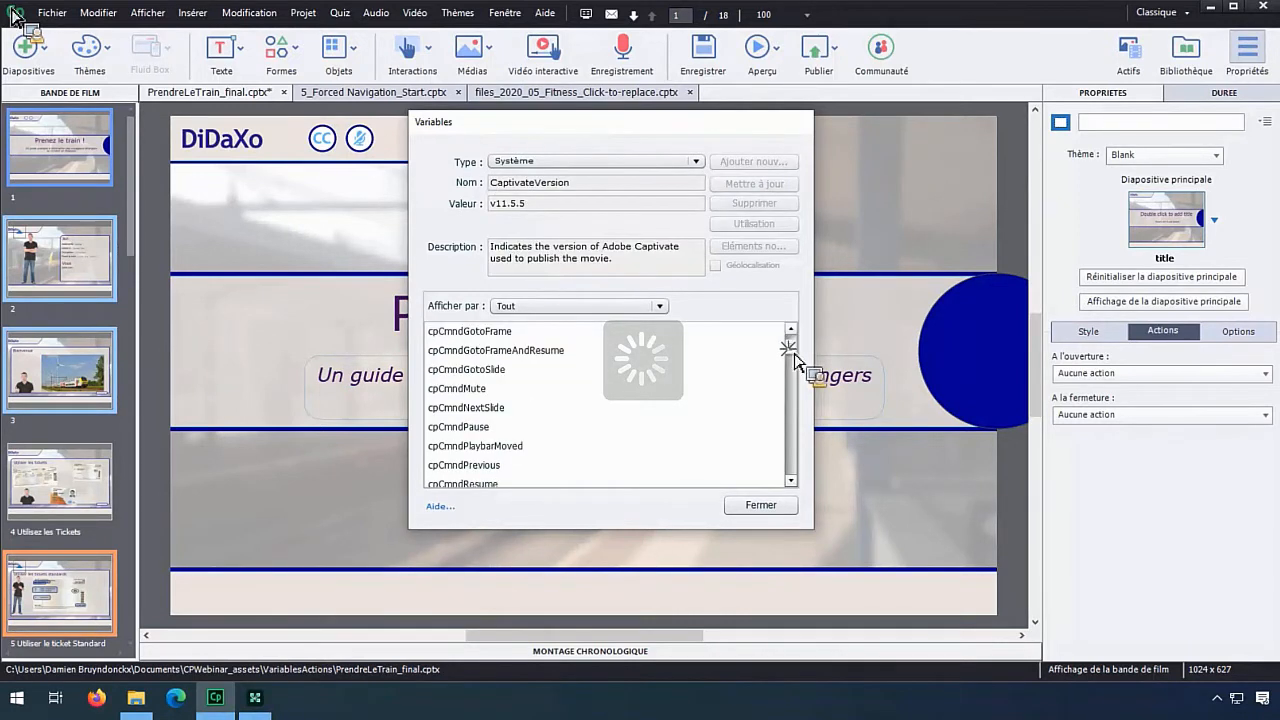
{"action": "left_click_drag", "start_coordinate": [792, 352], "coordinate": [791, 474]}
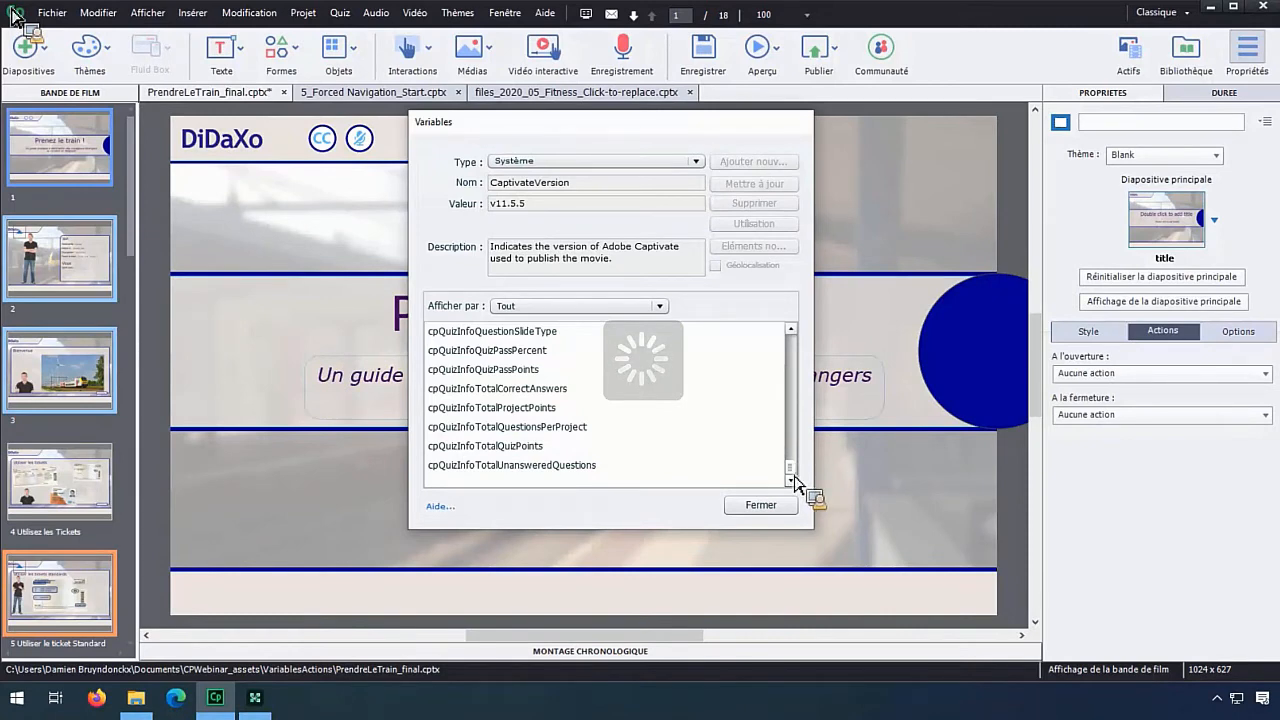
{"action": "left_click_drag", "start_coordinate": [794, 477], "coordinate": [800, 350]}
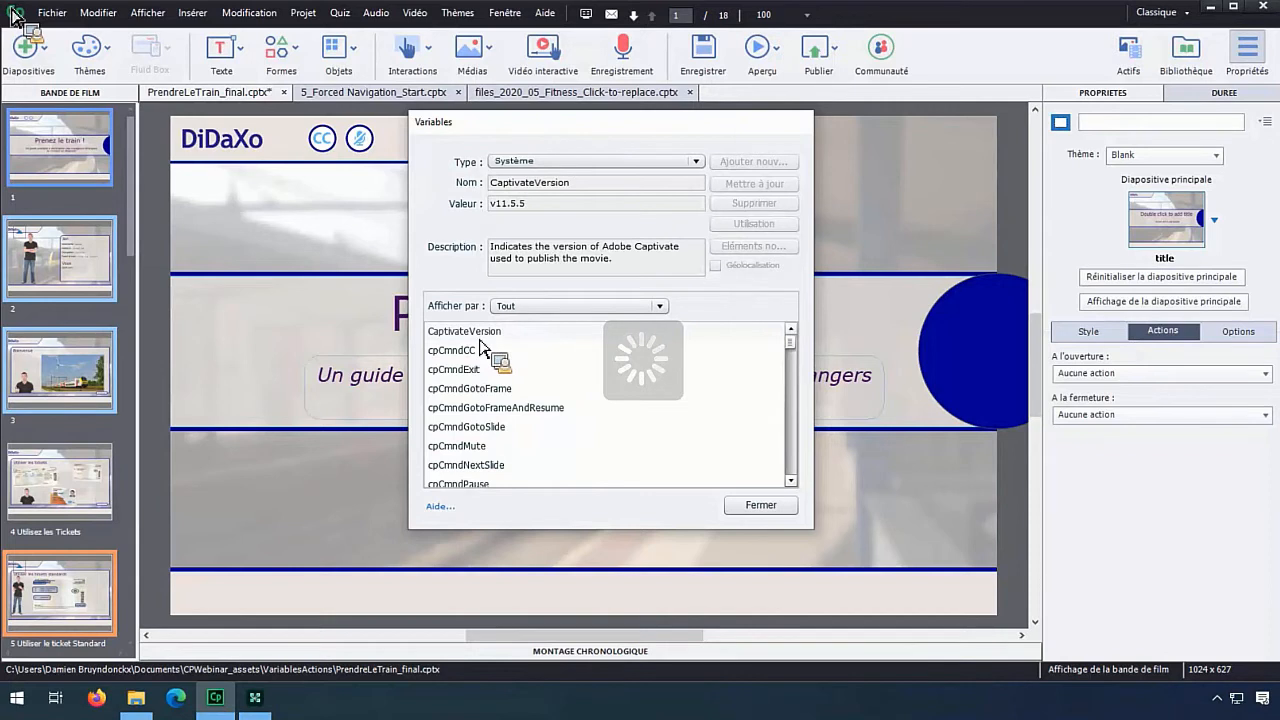
{"action": "double_click", "coordinate": [530, 205]}
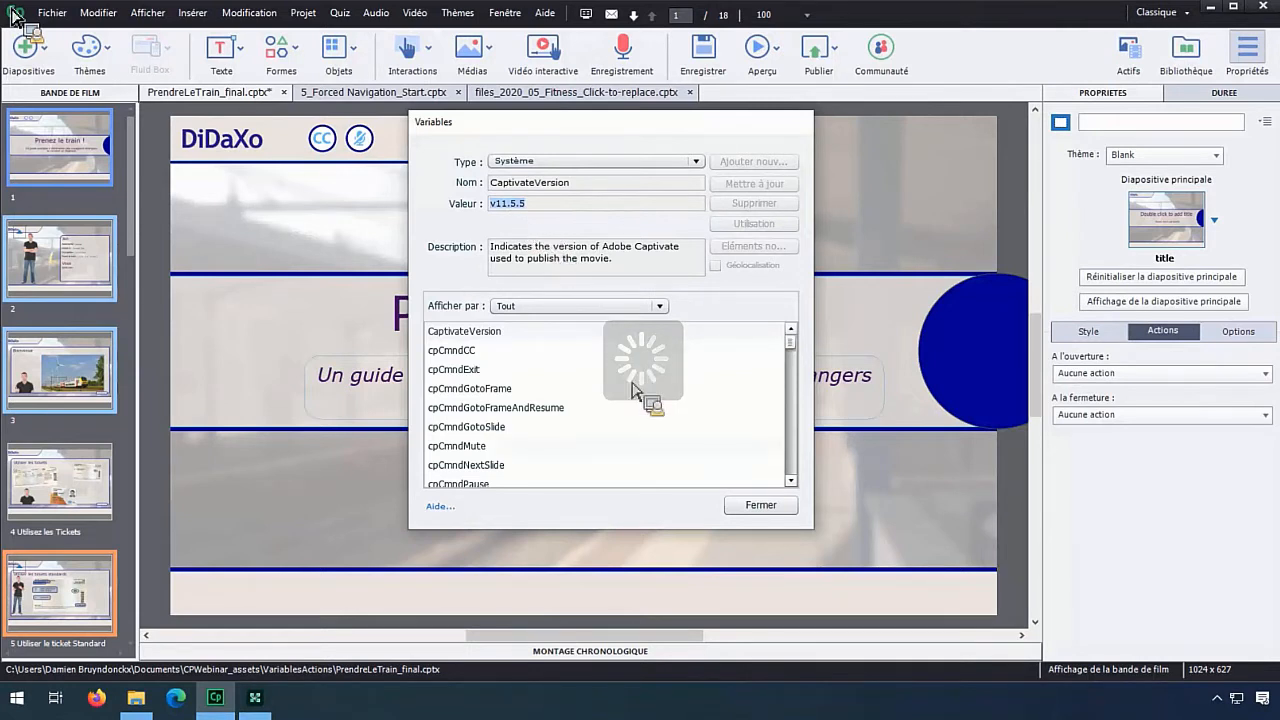
{"action": "left_click", "coordinate": [764, 508]}
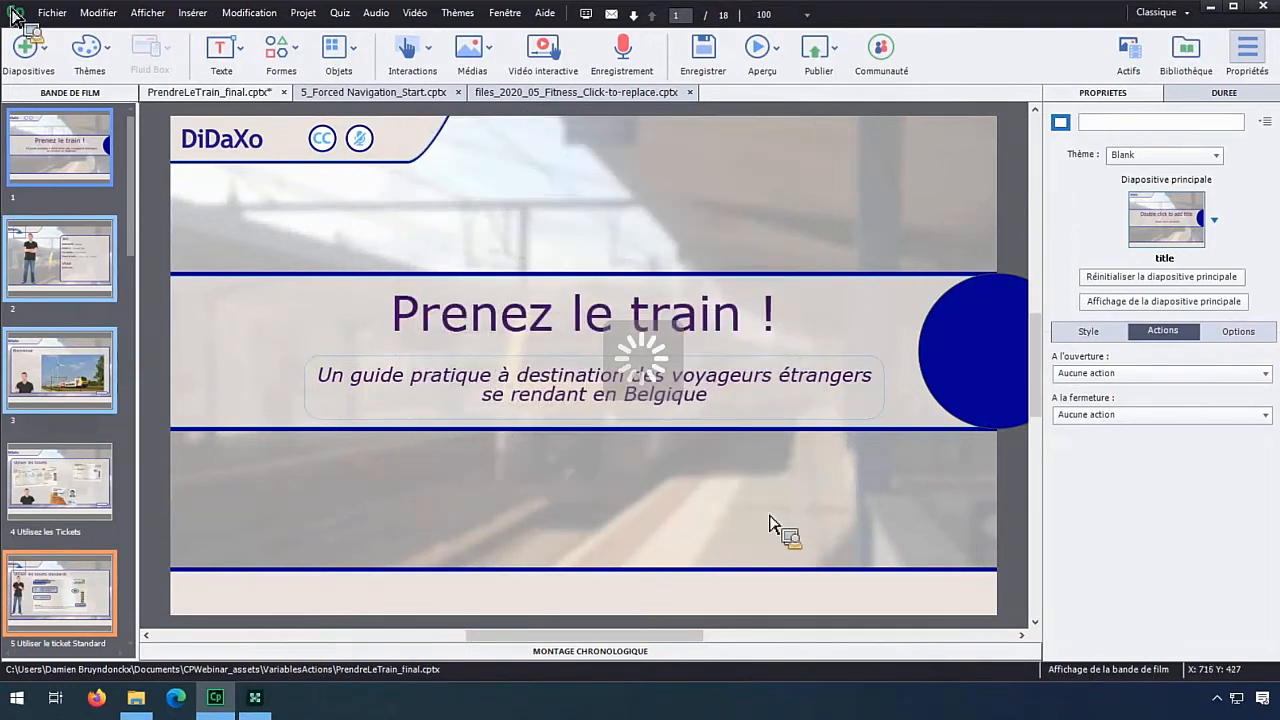
Check the installed version number in the Adobe Captivate About information and dismiss it.
{"action": "left_click", "coordinate": [550, 16]}
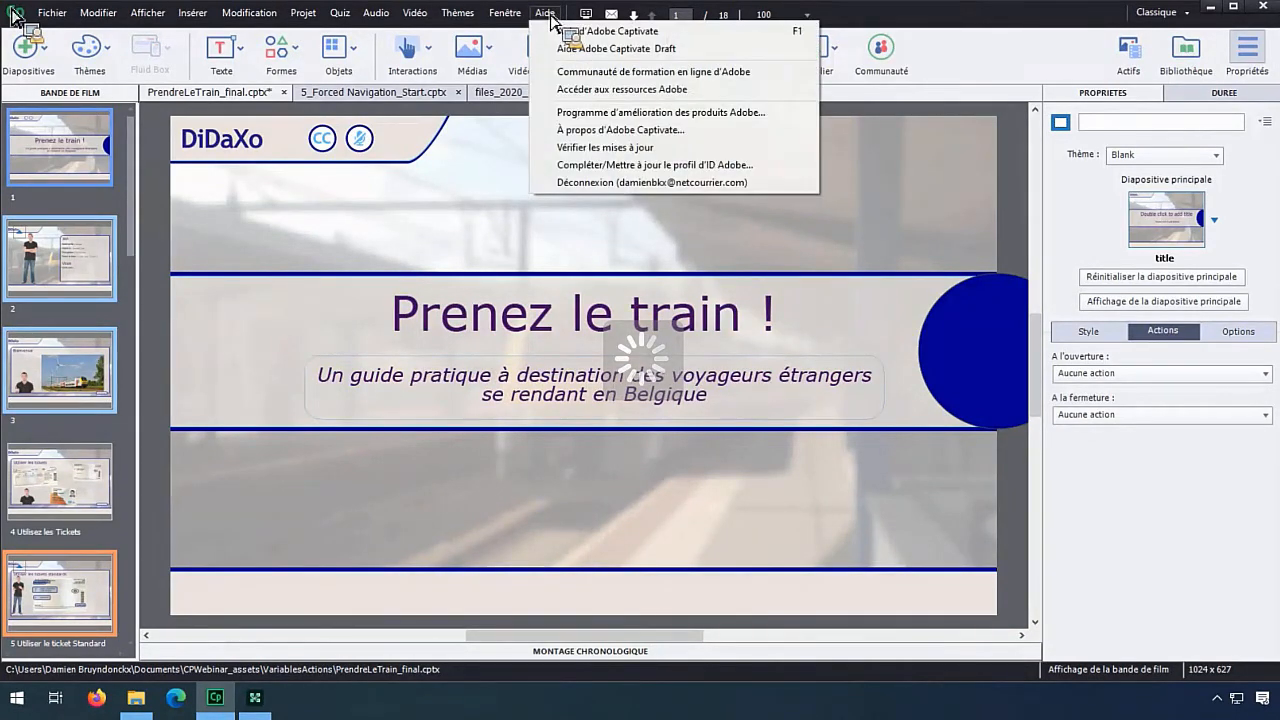
{"action": "left_click", "coordinate": [573, 130]}
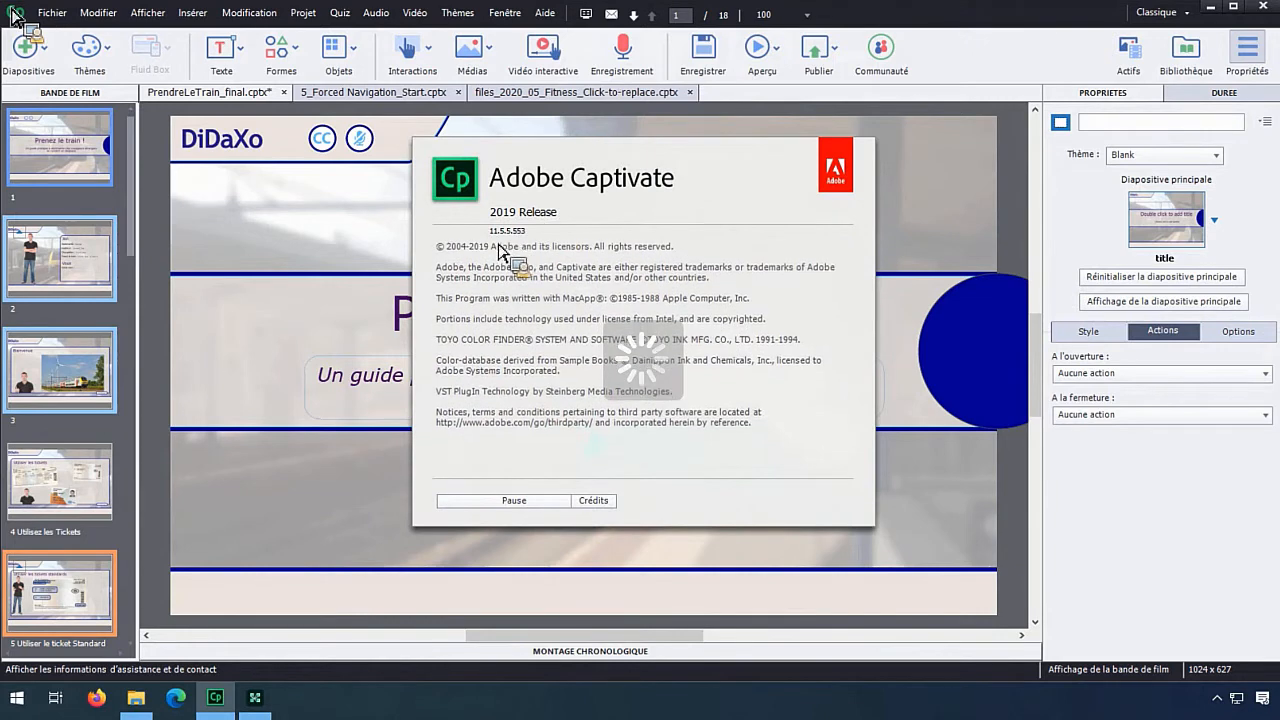
{"action": "left_click", "coordinate": [493, 246]}
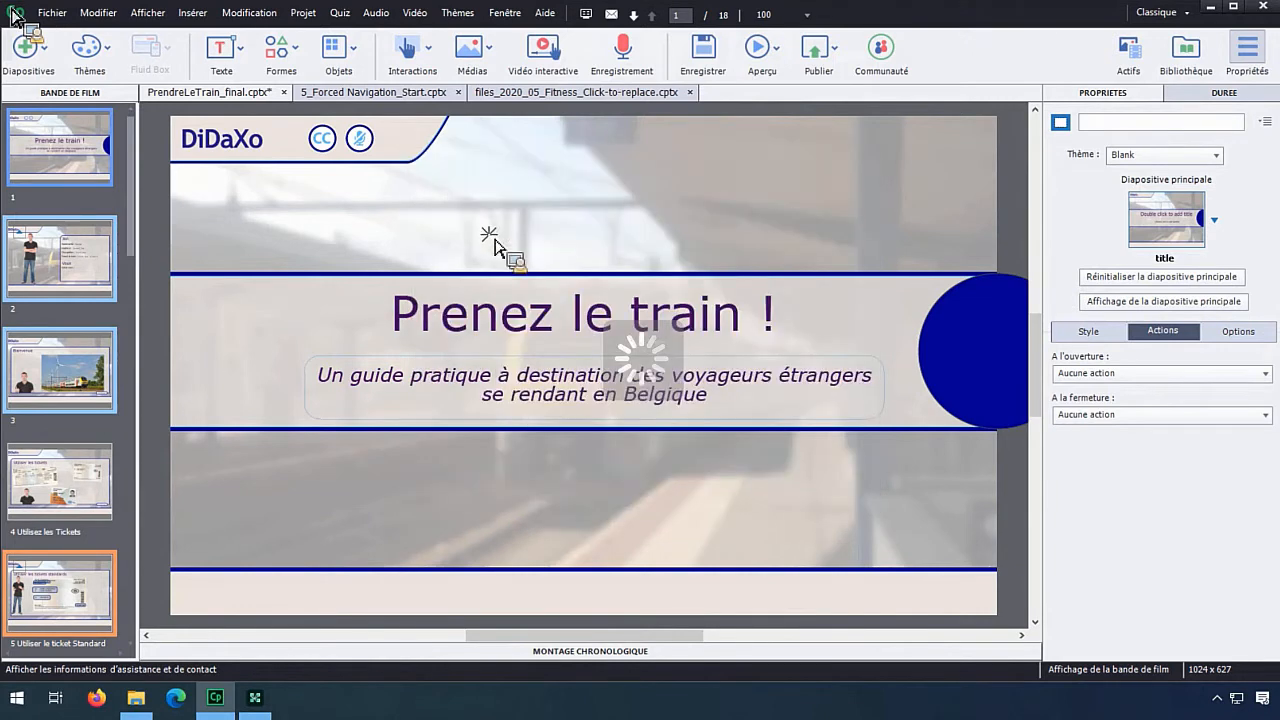
{"action": "left_click", "coordinate": [545, 12]}
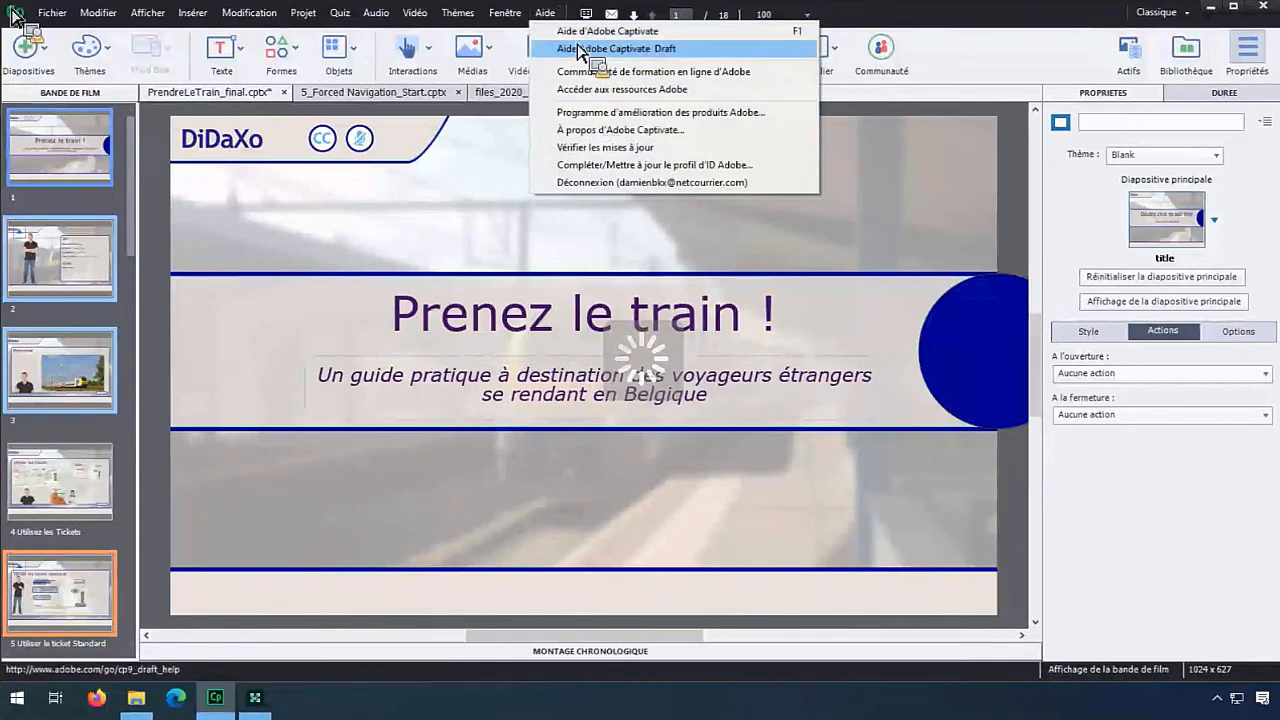
{"action": "left_click", "coordinate": [575, 130]}
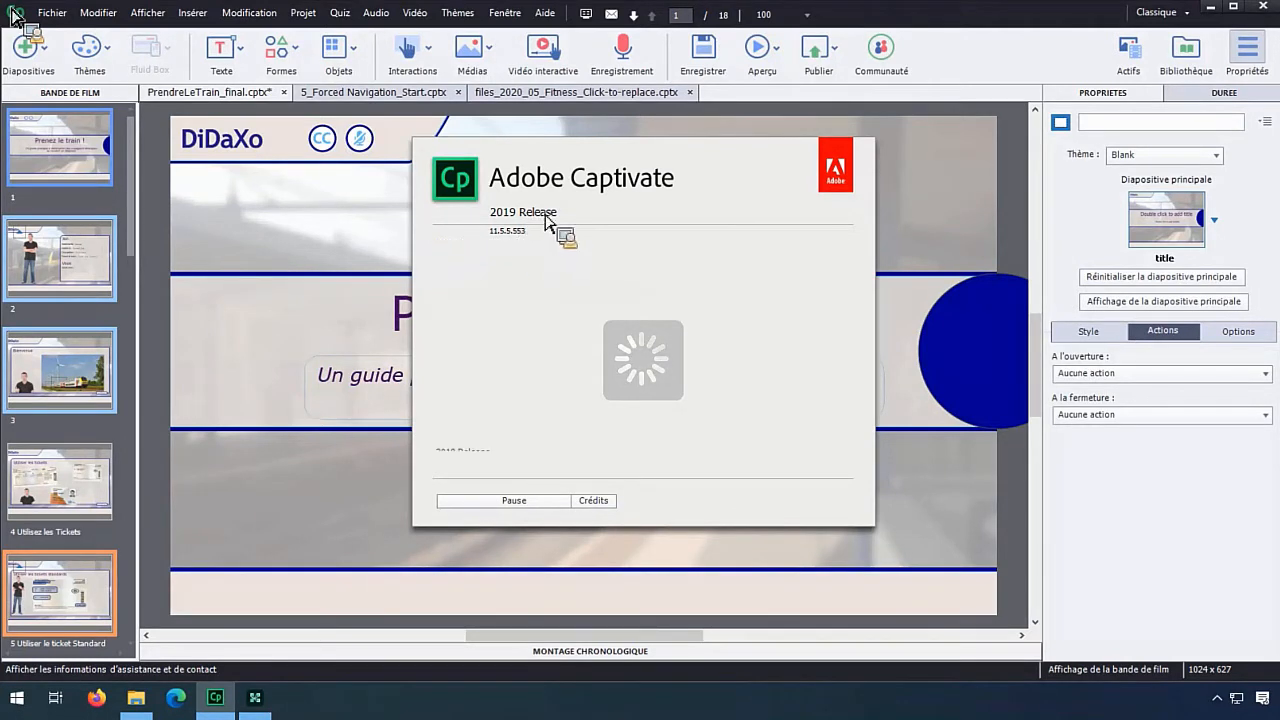
{"action": "left_click", "coordinate": [546, 220]}
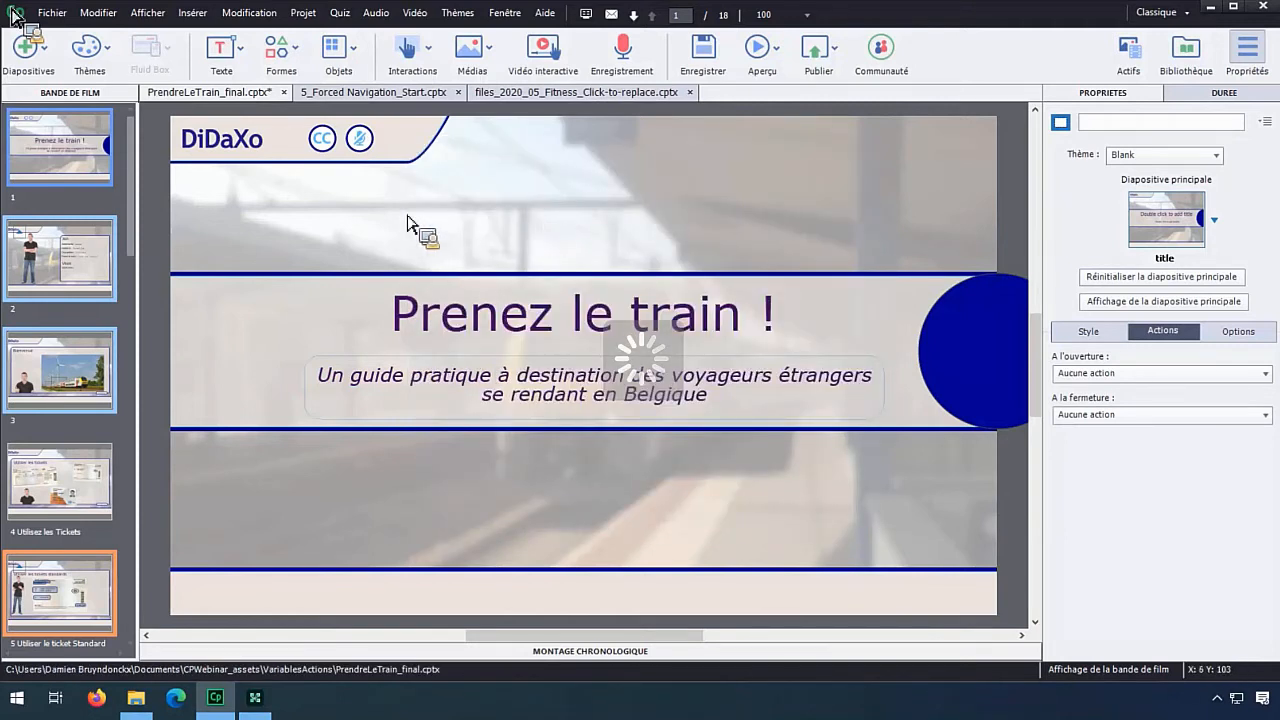
On slide 18, add a caption on the man's white sign reading "Ce projet est généré par Captivate" followed by the CaptivateVersion system variable, maximum length 50.
{"action": "scroll", "coordinate": [143, 186], "scroll_direction": "down", "scroll_amount": 7}
{"action": "scroll", "coordinate": [146, 272], "scroll_direction": "down", "scroll_amount": 6}
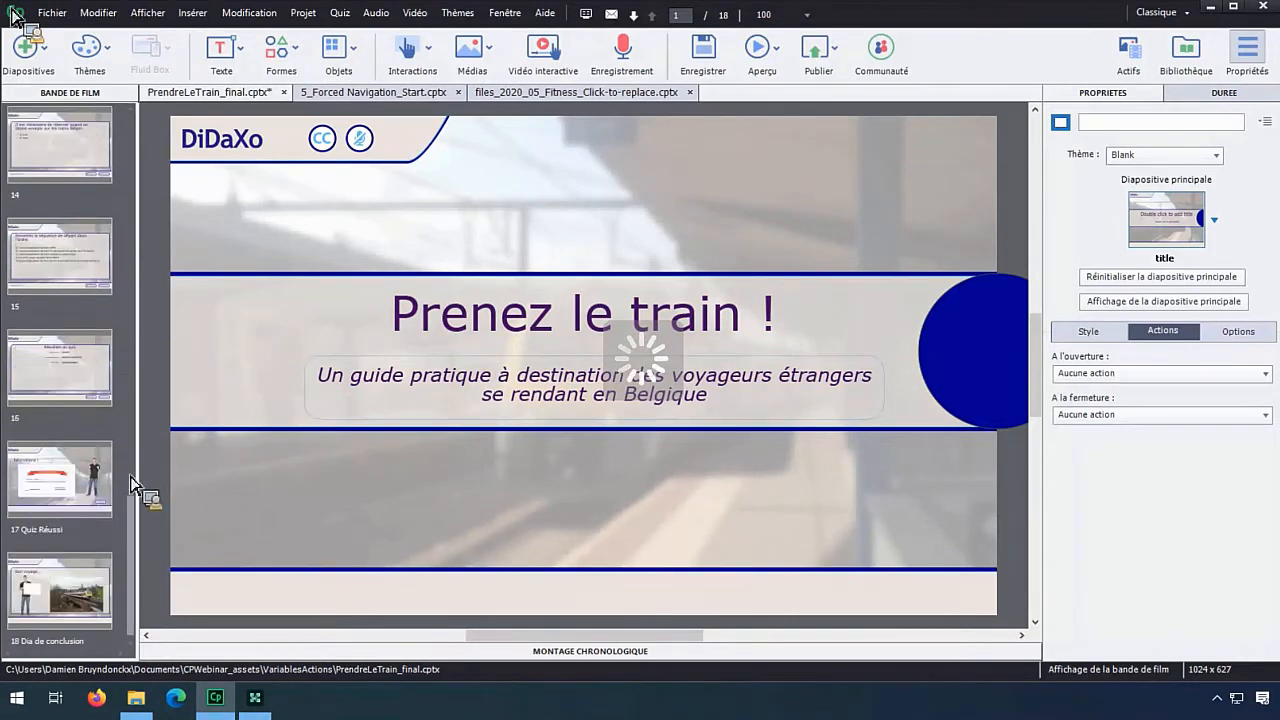
{"action": "left_click", "coordinate": [87, 605]}
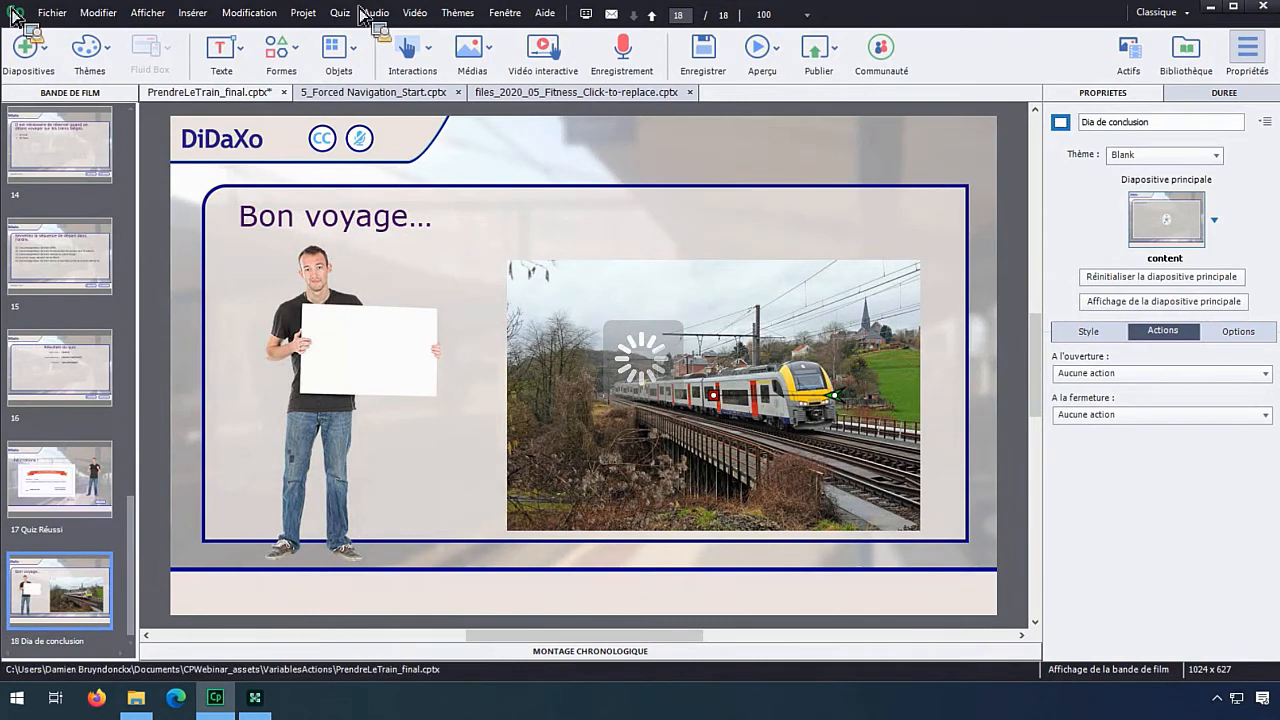
{"action": "left_click", "coordinate": [240, 48]}
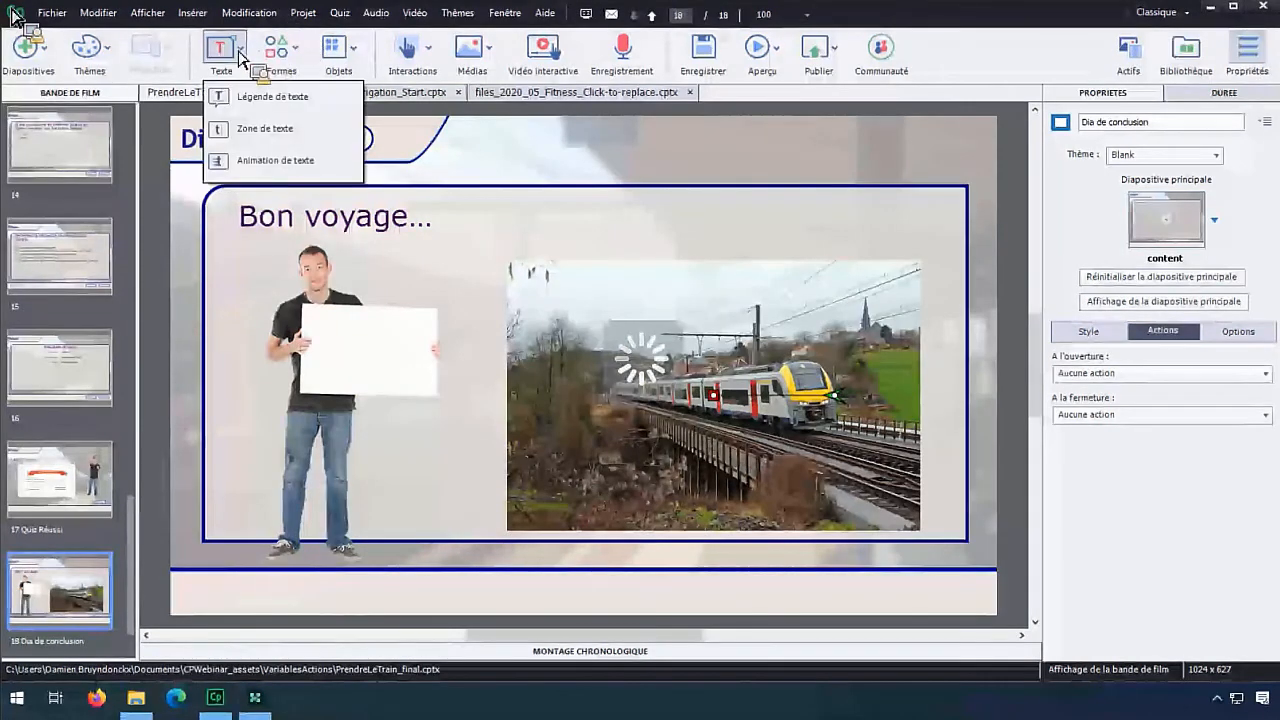
{"action": "left_click", "coordinate": [240, 84]}
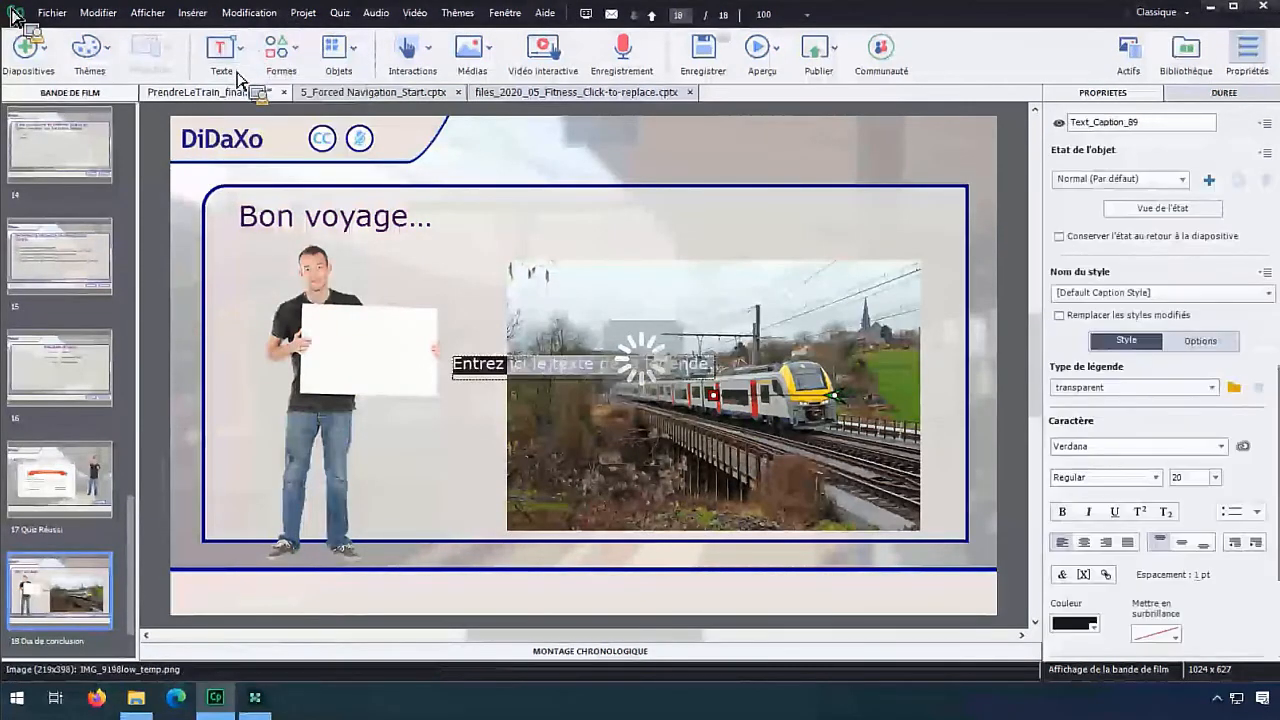
{"action": "left_click", "coordinate": [522, 425]}
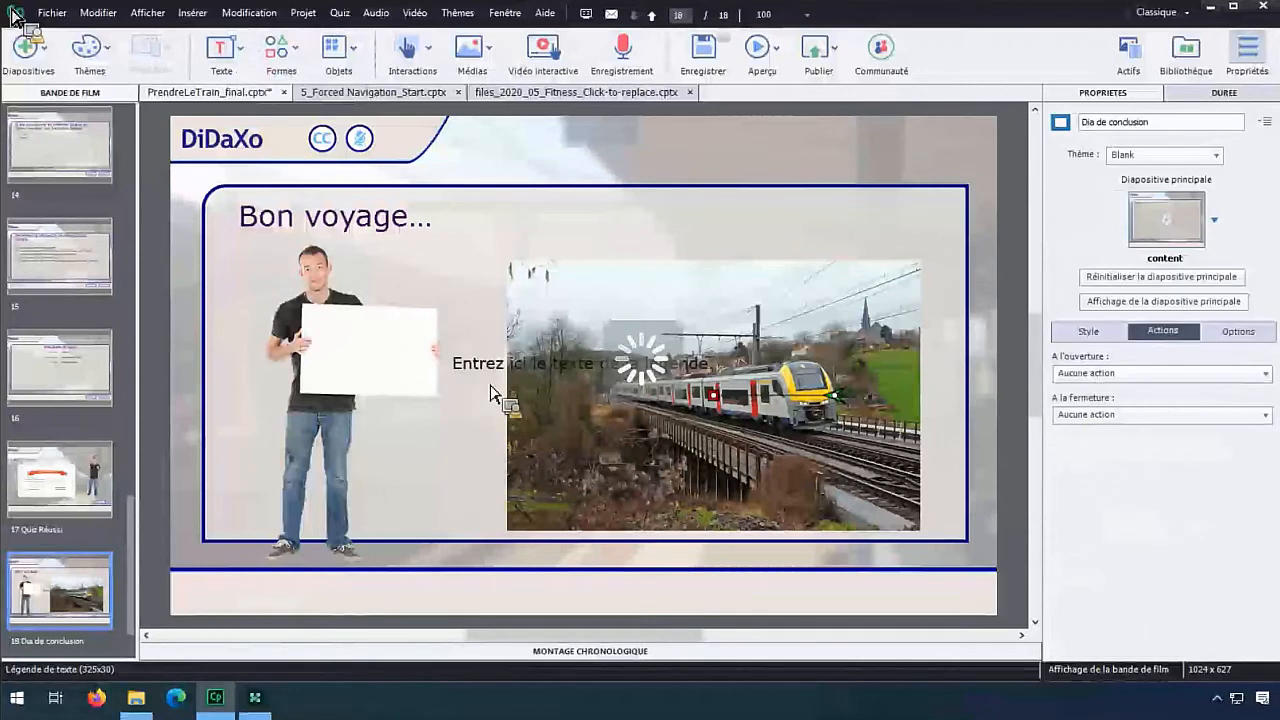
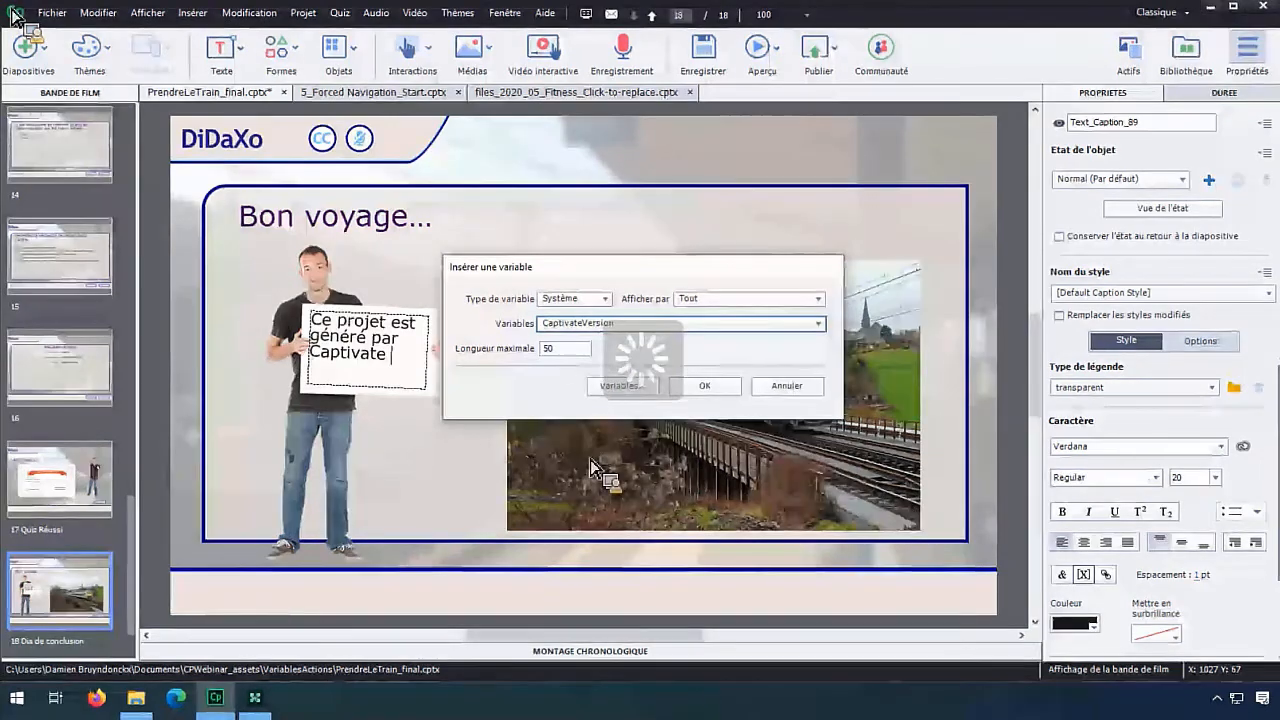
{"action": "left_click", "coordinate": [705, 388]}
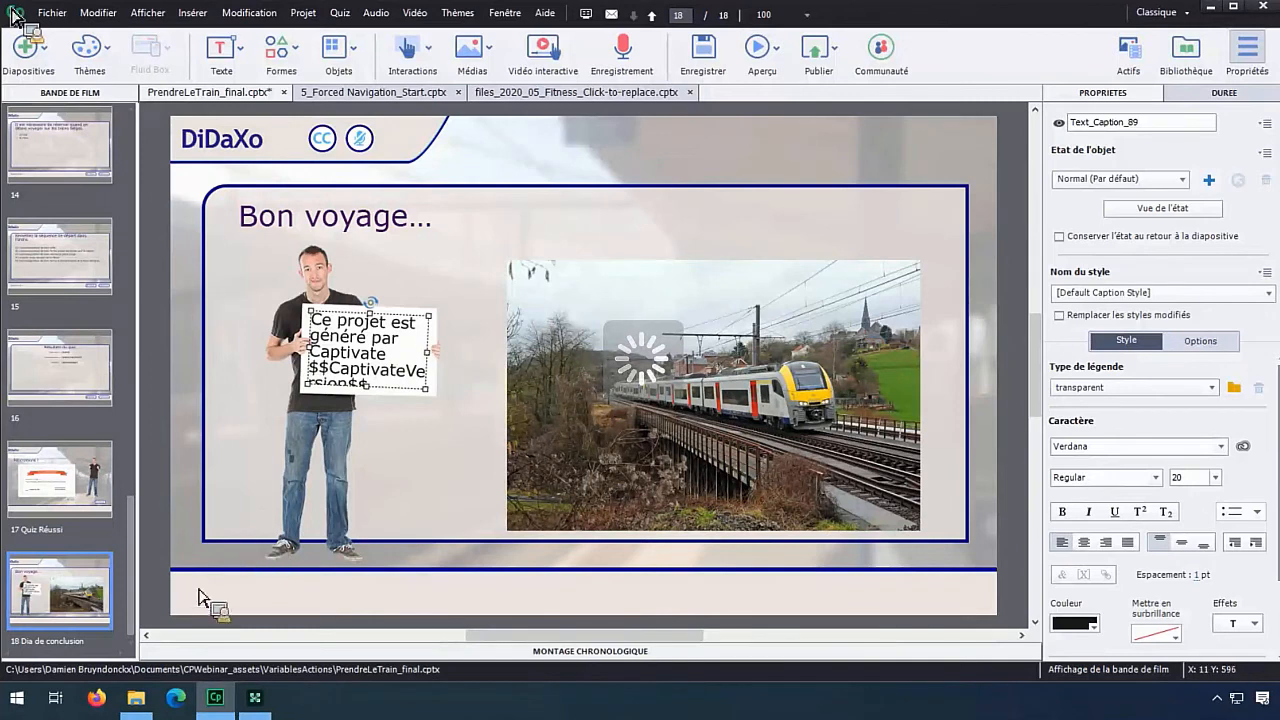
Preview the next five slides from slide 17, continue to the closing slide to check the caption, and close the preview.
{"action": "left_click", "coordinate": [104, 497]}
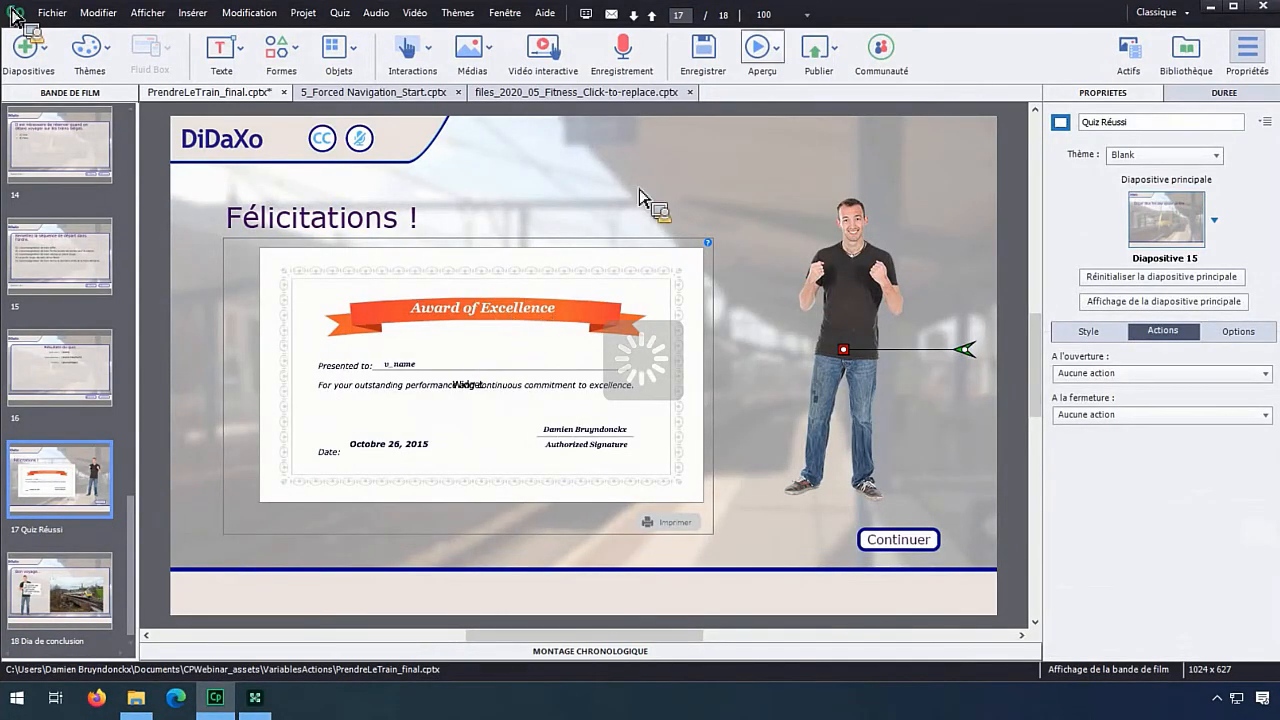
{"action": "left_click", "coordinate": [768, 60]}
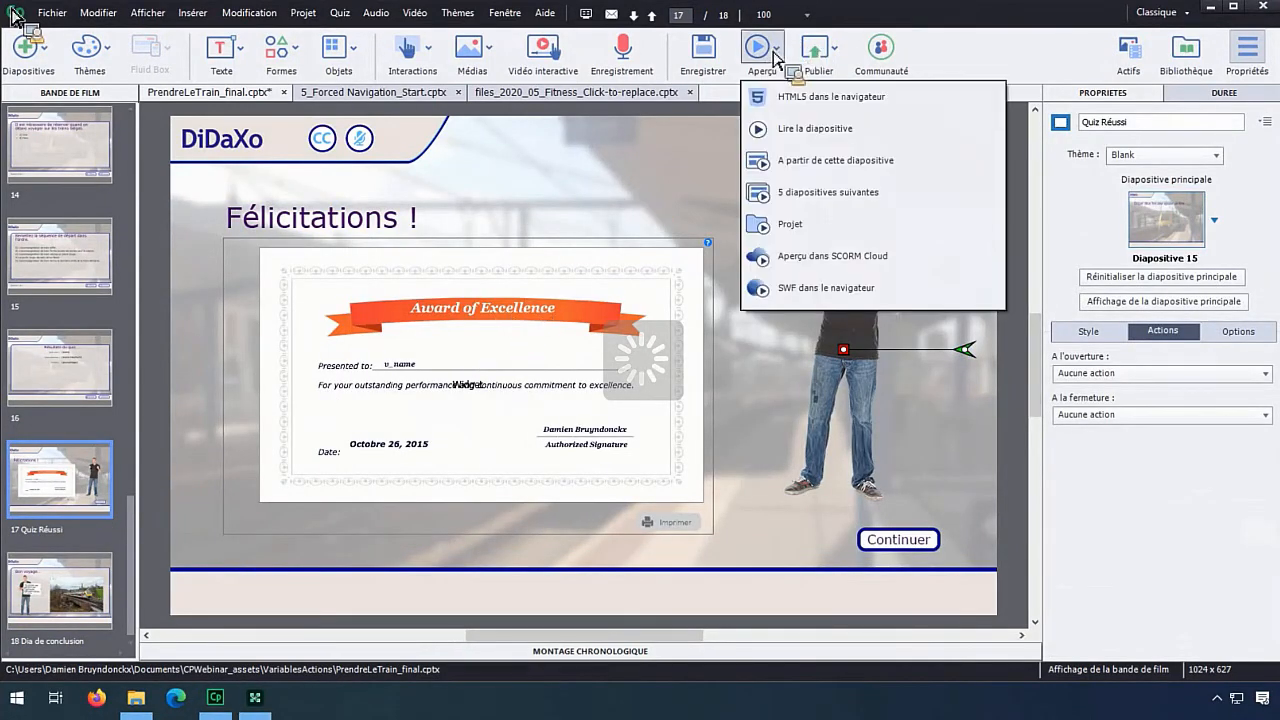
{"action": "left_click", "coordinate": [769, 190]}
{"action": "left_click", "coordinate": [740, 414]}
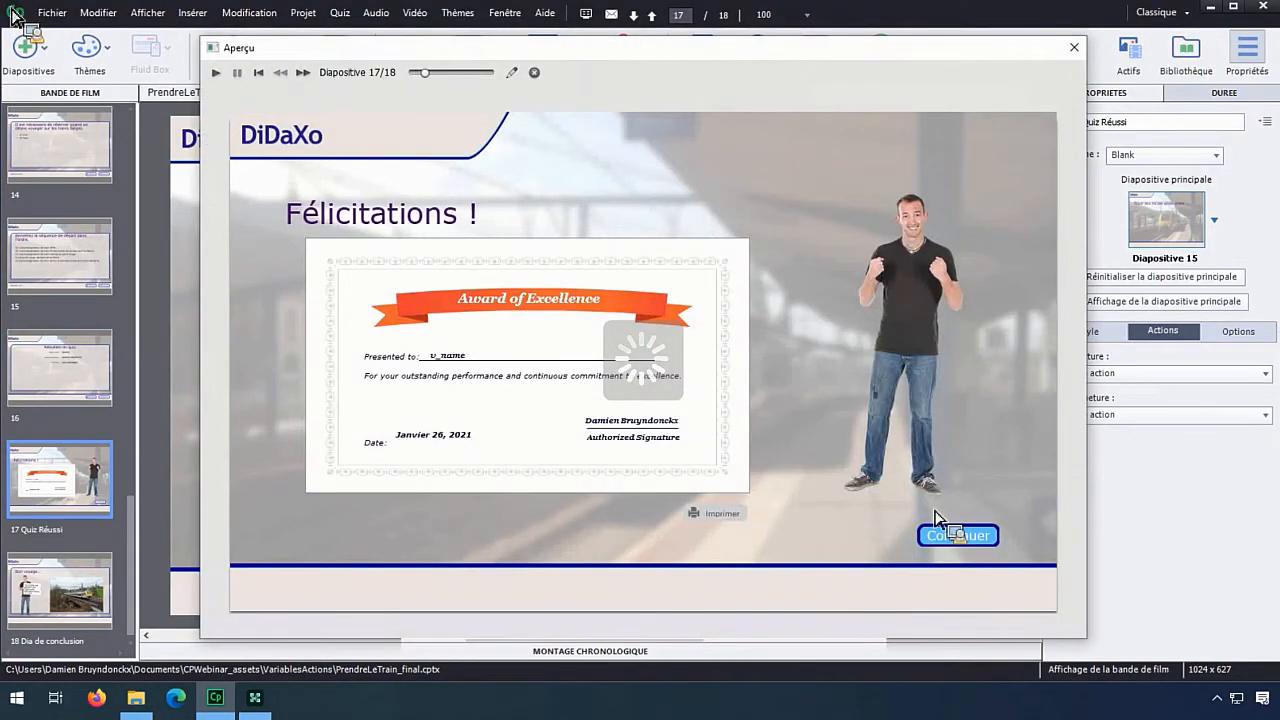
{"action": "left_click", "coordinate": [955, 540]}
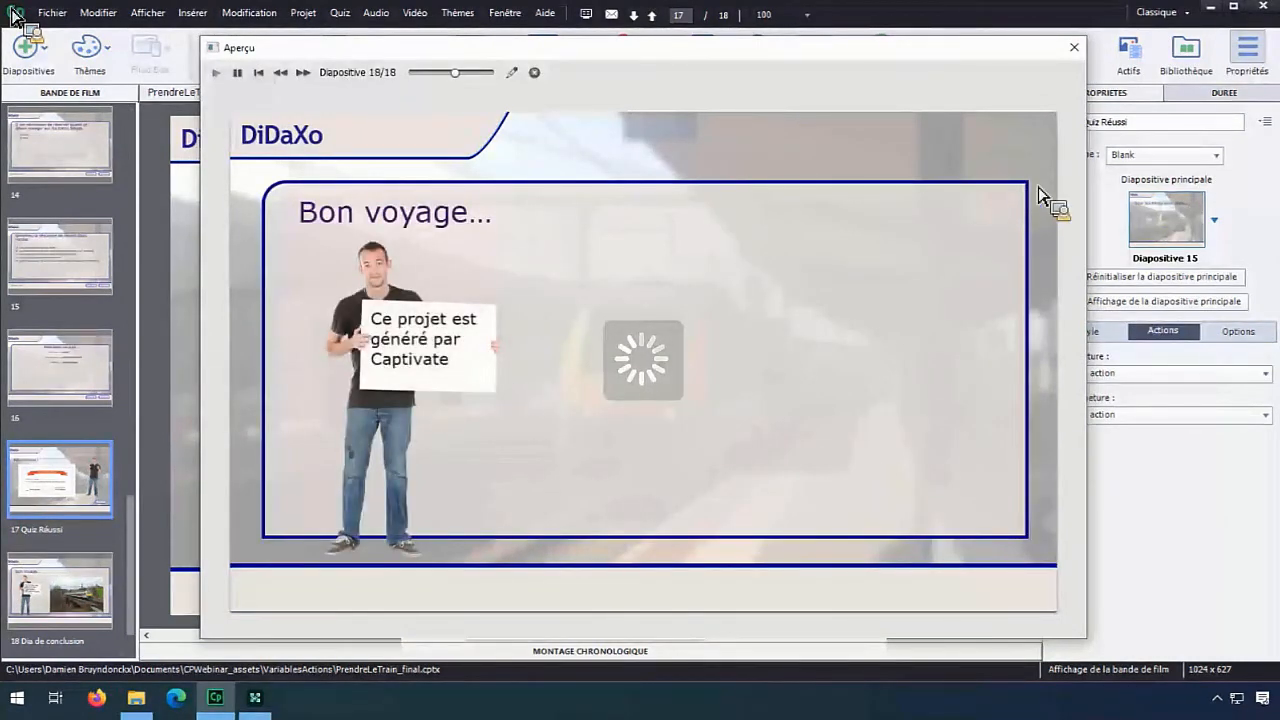
{"action": "left_click", "coordinate": [1074, 47]}
Preview the project as HTML5 in the browser, inspect the opening slide, and close the browser.
{"action": "left_click", "coordinate": [776, 48]}
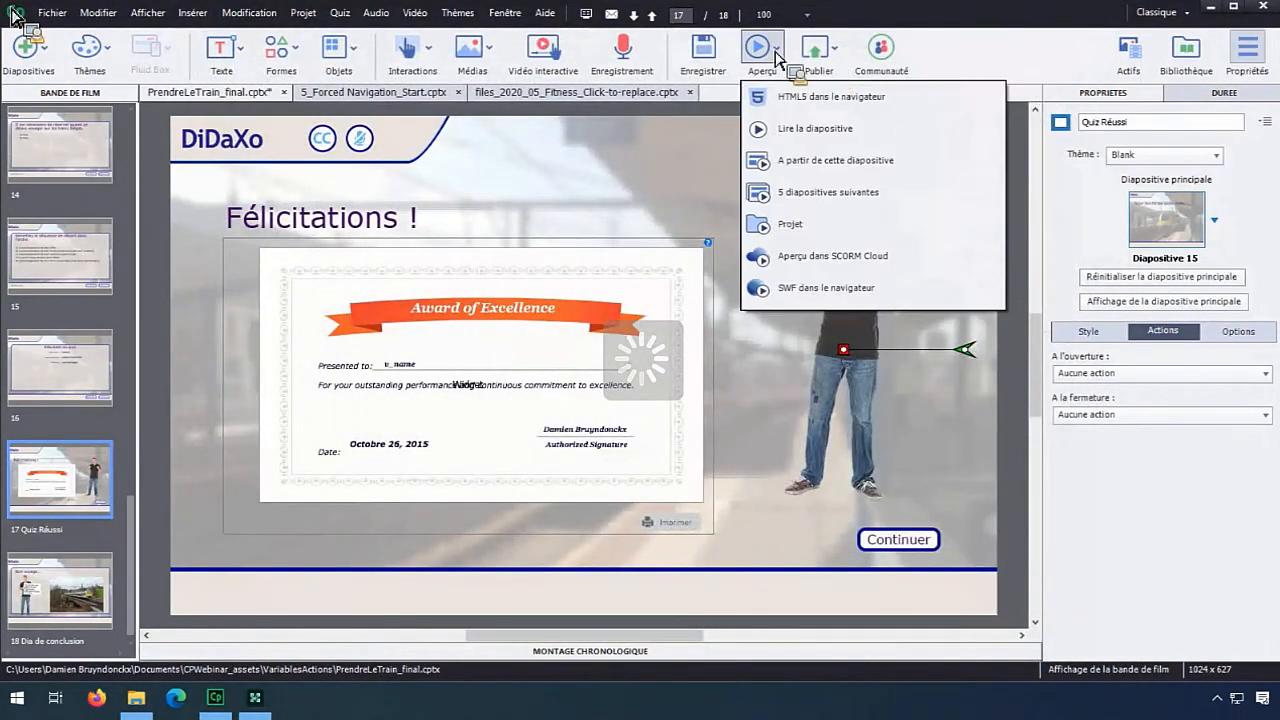
{"action": "left_click", "coordinate": [790, 108]}
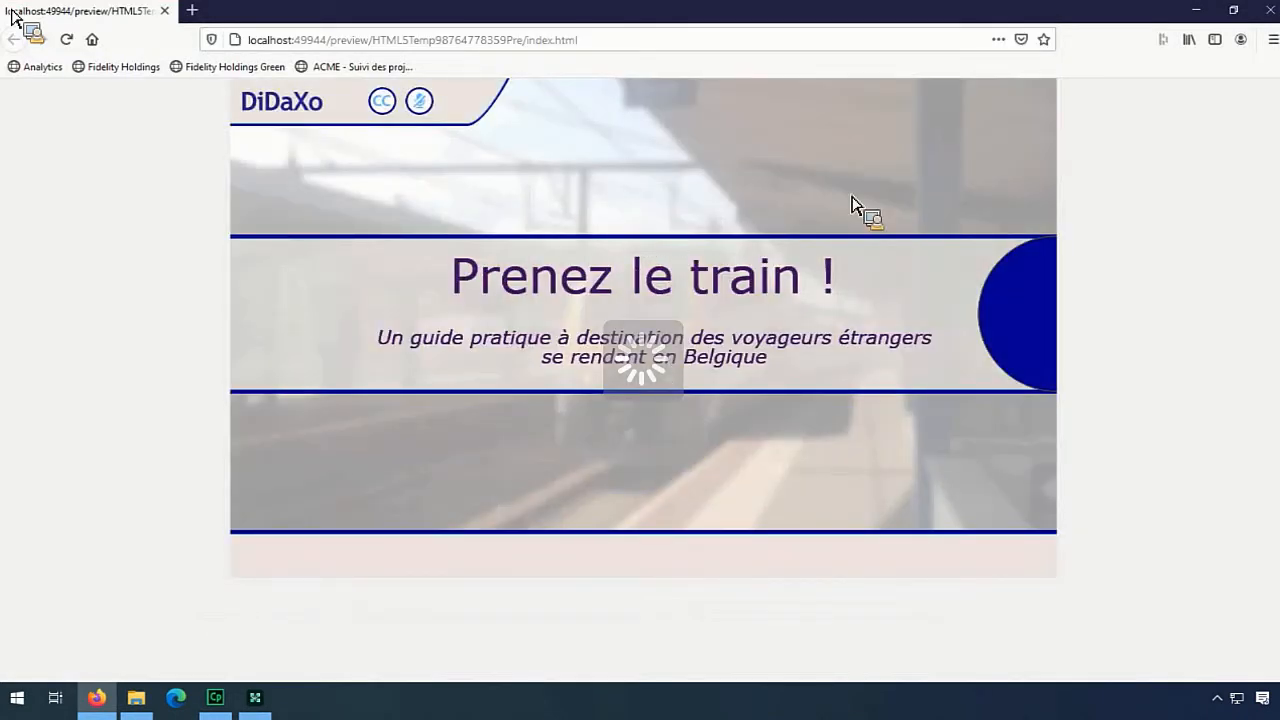
{"action": "left_click", "coordinate": [1270, 16]}
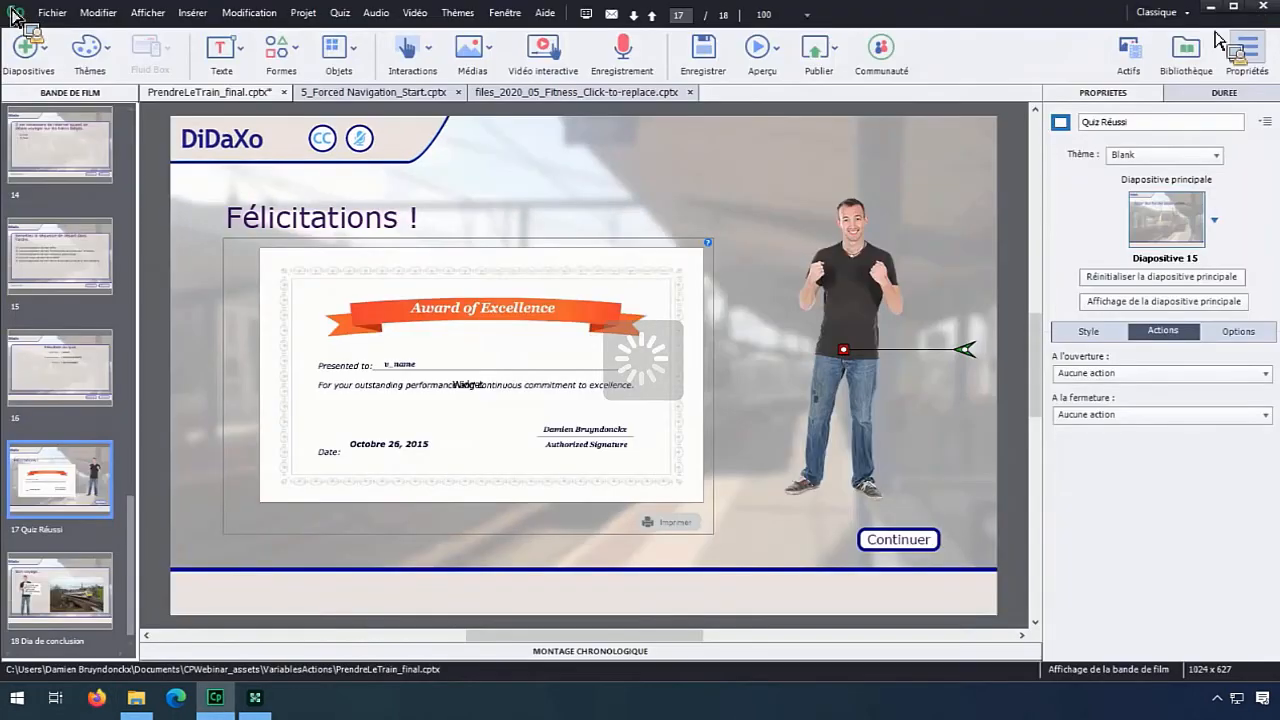
Enable the playback controls (Afficher la commande de lecture) in the project's skin editor and close it.
{"action": "left_click", "coordinate": [340, 13]}
{"action": "mouse_move", "coordinate": [303, 13]}
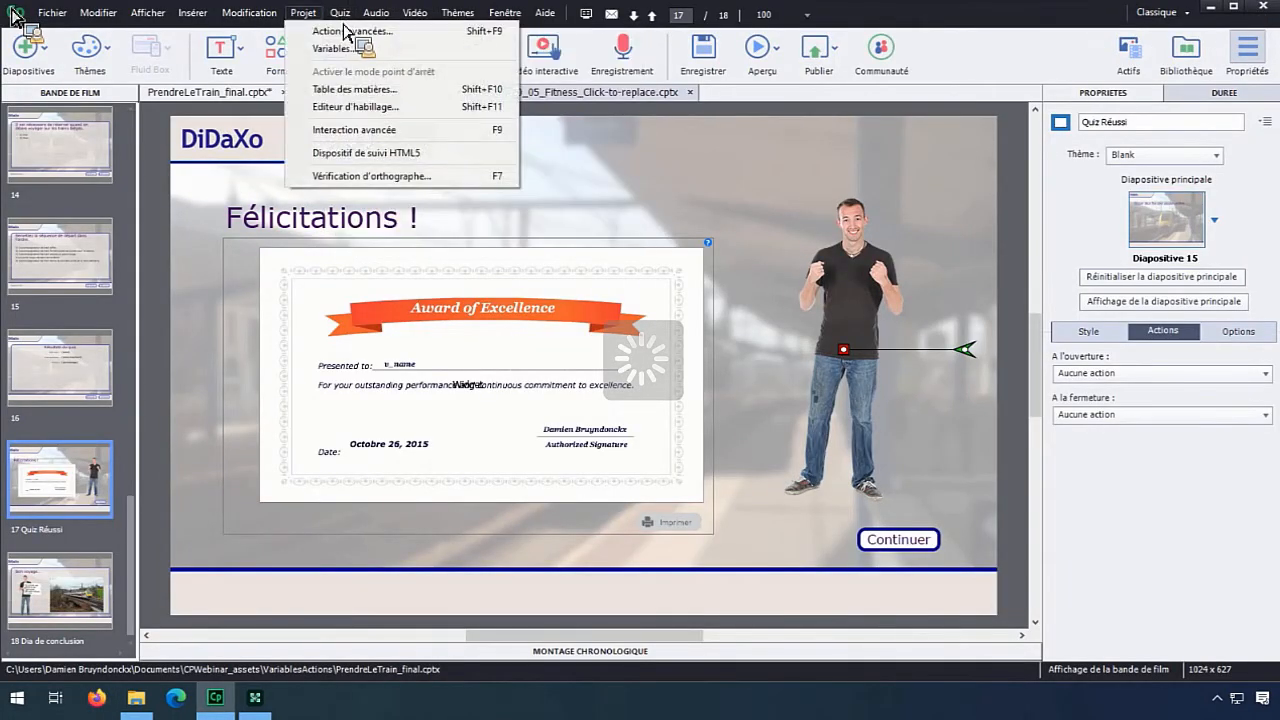
{"action": "left_click", "coordinate": [340, 108]}
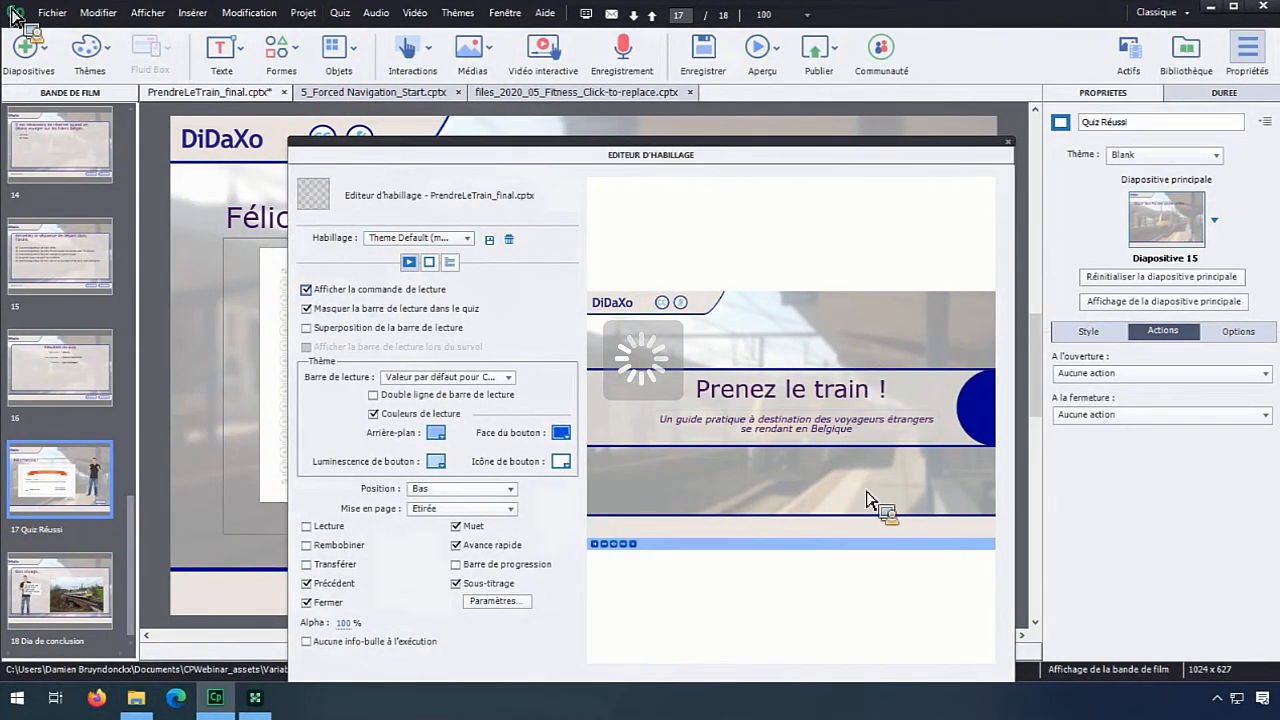
{"action": "left_click", "coordinate": [1007, 142]}
Preview the project again as HTML5 in the browser and close the extra Dashlane tab.
{"action": "left_click", "coordinate": [760, 50]}
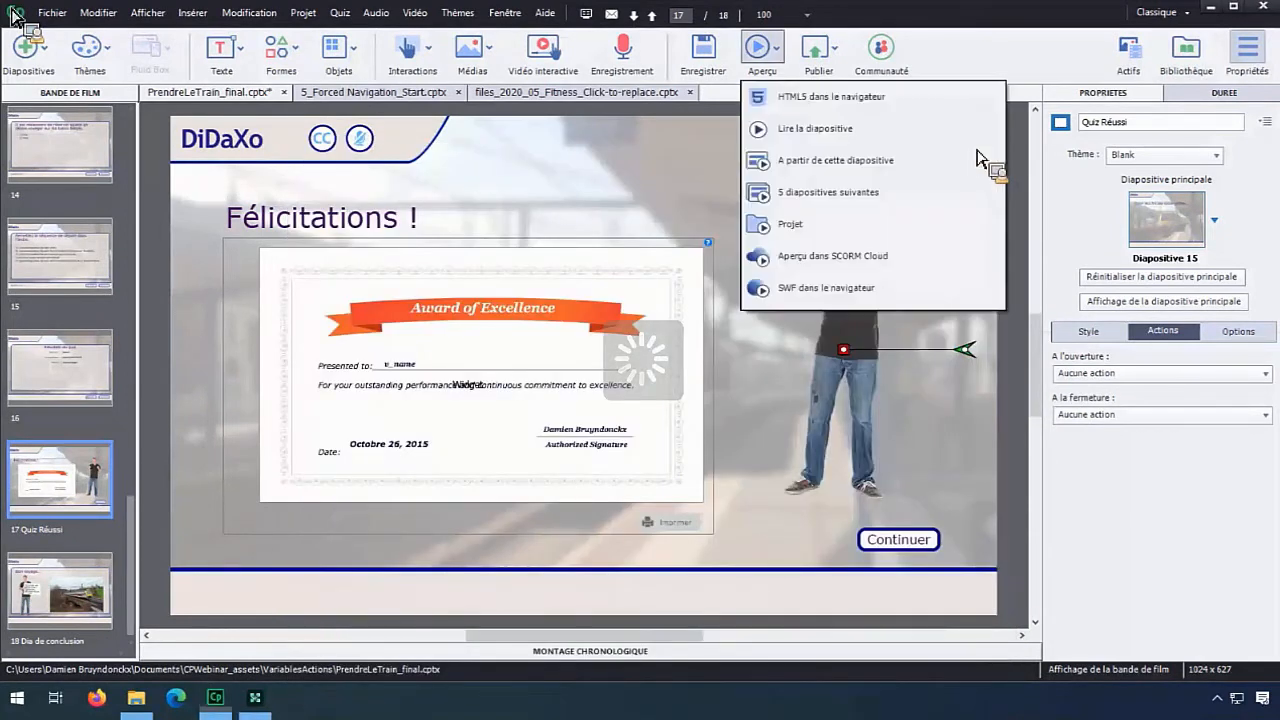
{"action": "left_click", "coordinate": [771, 97]}
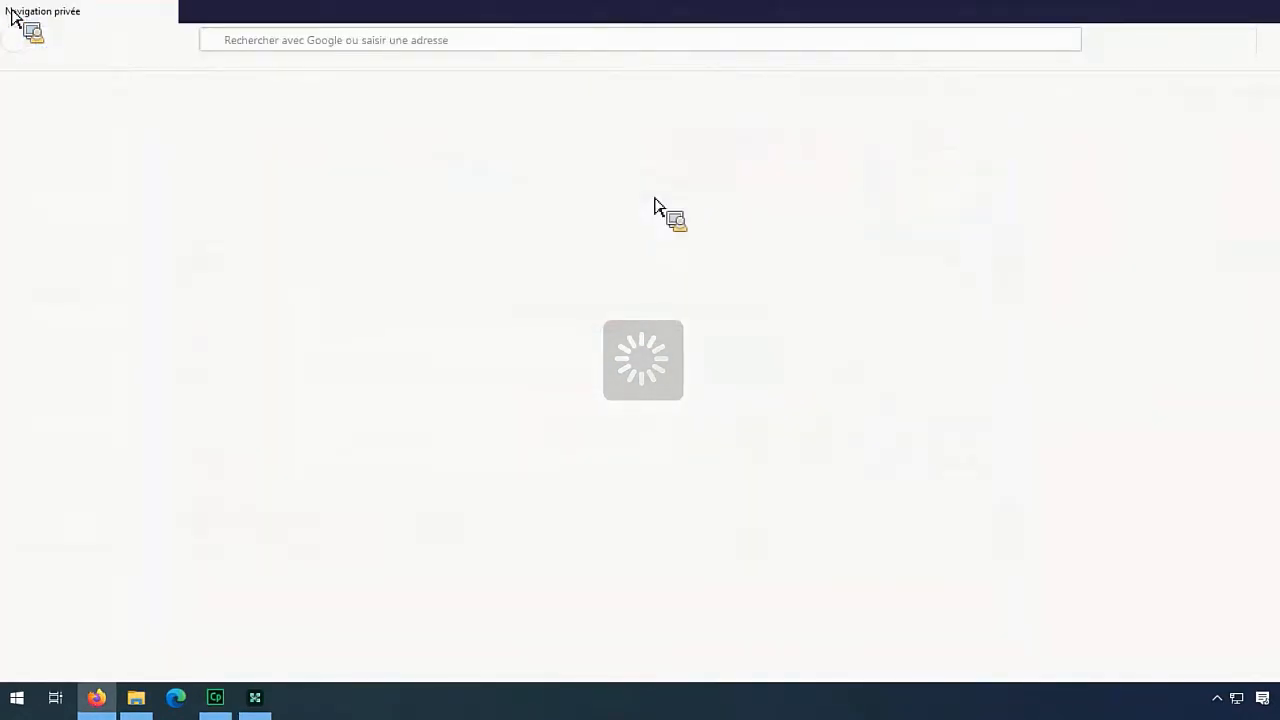
{"action": "left_click", "coordinate": [655, 345]}
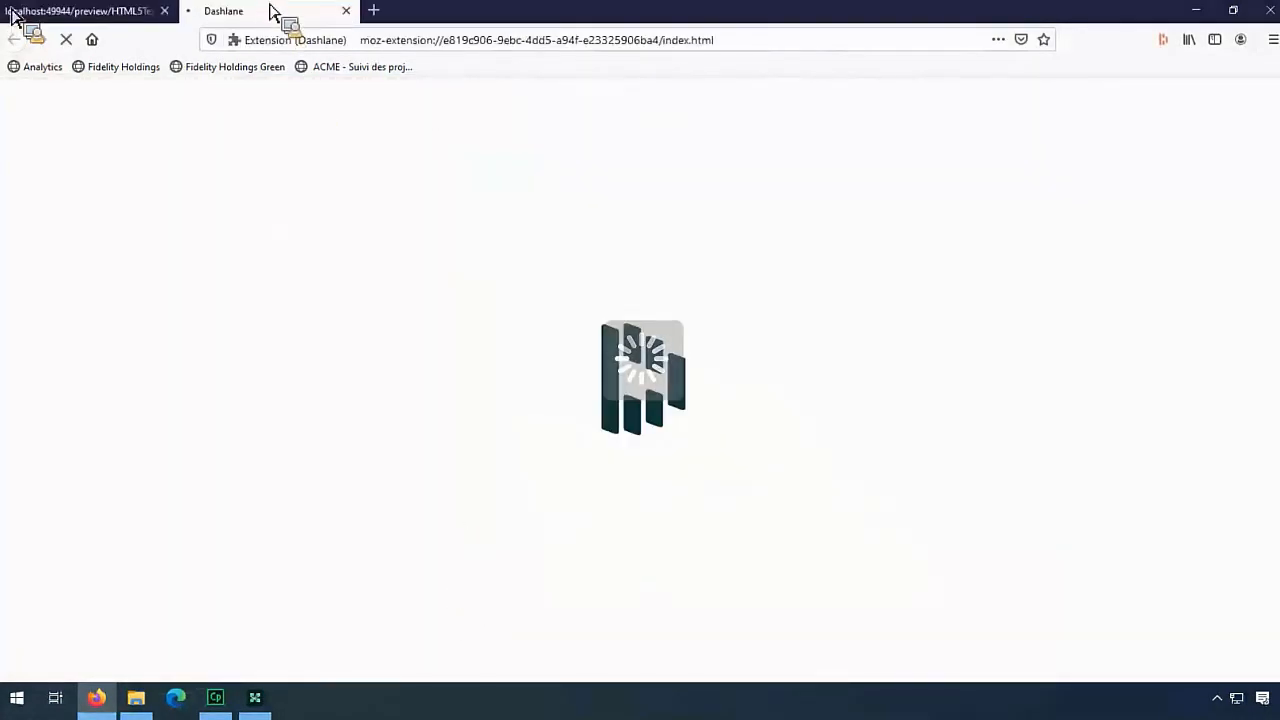
{"action": "left_click", "coordinate": [346, 11]}
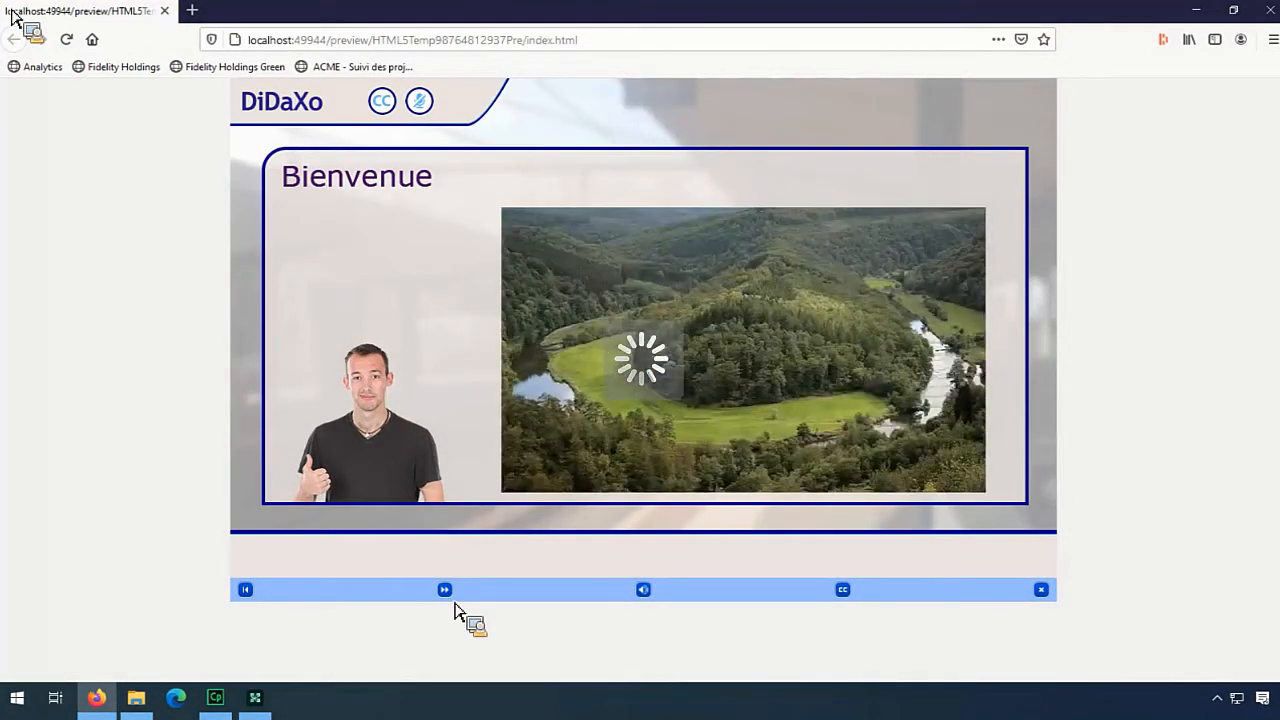
Close the preview, enable Lecture, Rembobiner, Transférer and Barre de progression for the playback bar in the skin editor, and close the editor.
{"action": "left_click", "coordinate": [164, 10]}
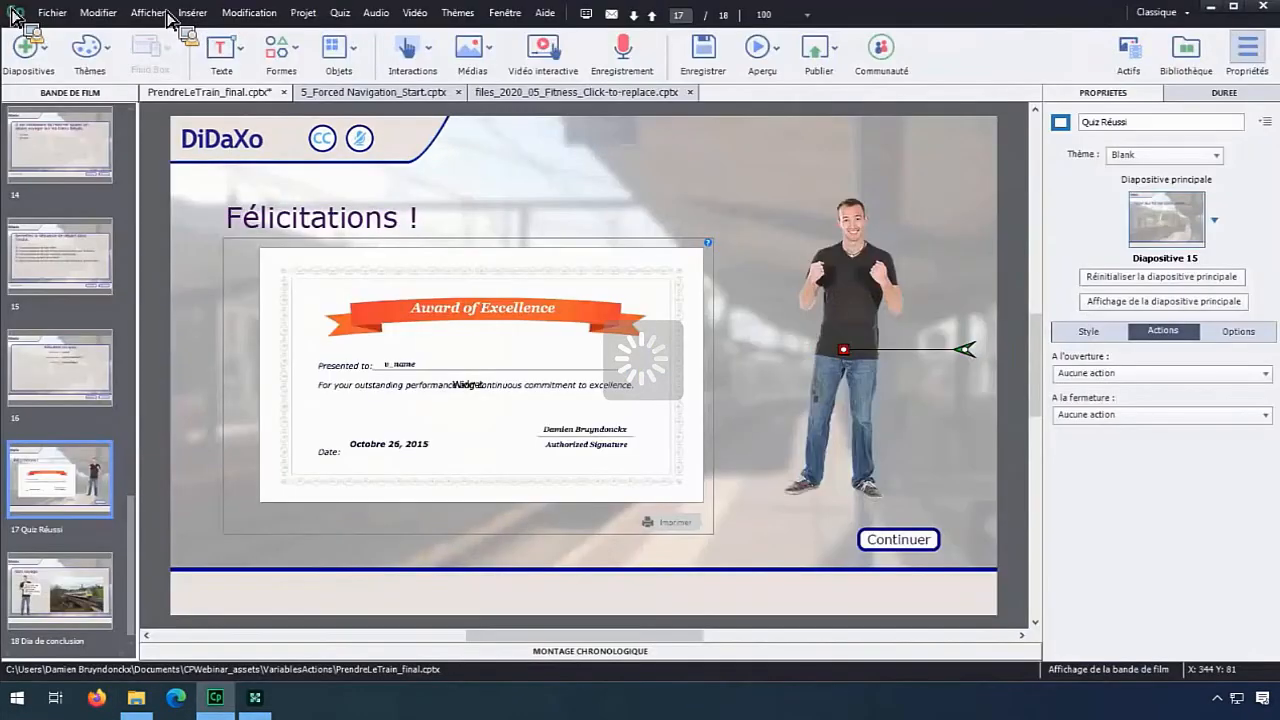
{"action": "left_click", "coordinate": [303, 12]}
{"action": "mouse_move", "coordinate": [303, 12]}
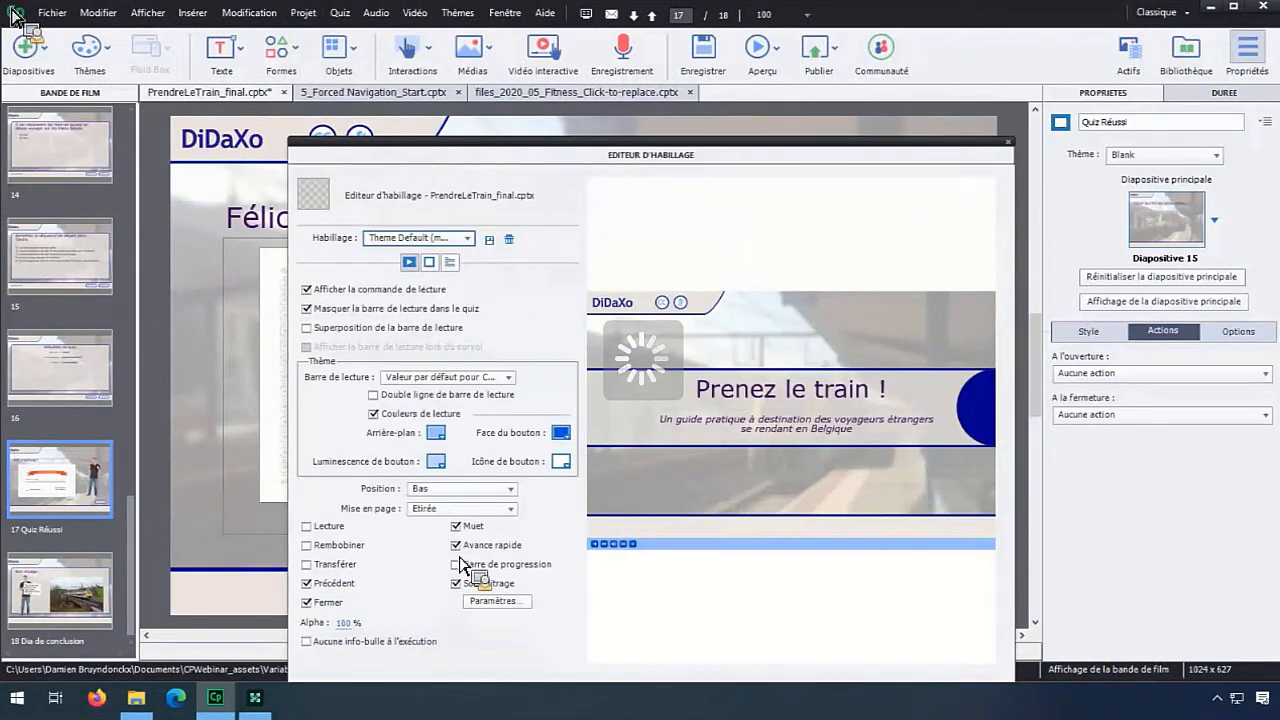
{"action": "left_click", "coordinate": [307, 526]}
{"action": "left_click", "coordinate": [307, 545]}
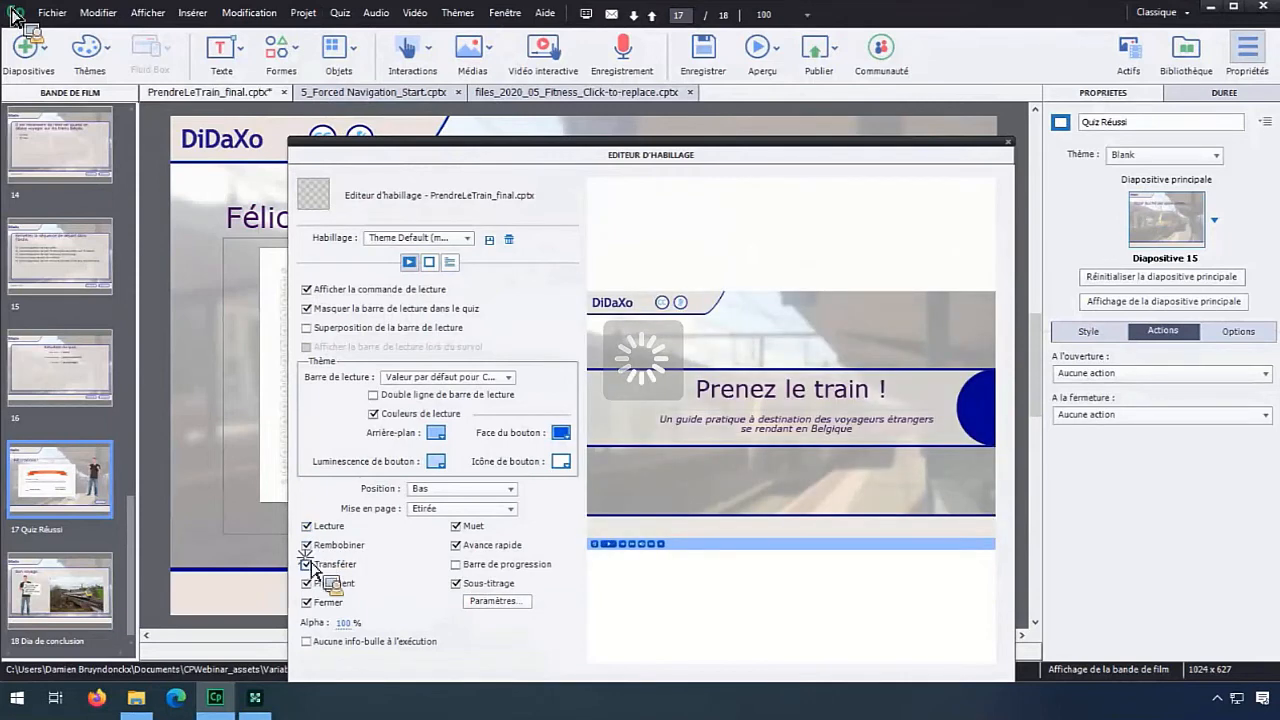
{"action": "left_click", "coordinate": [457, 565]}
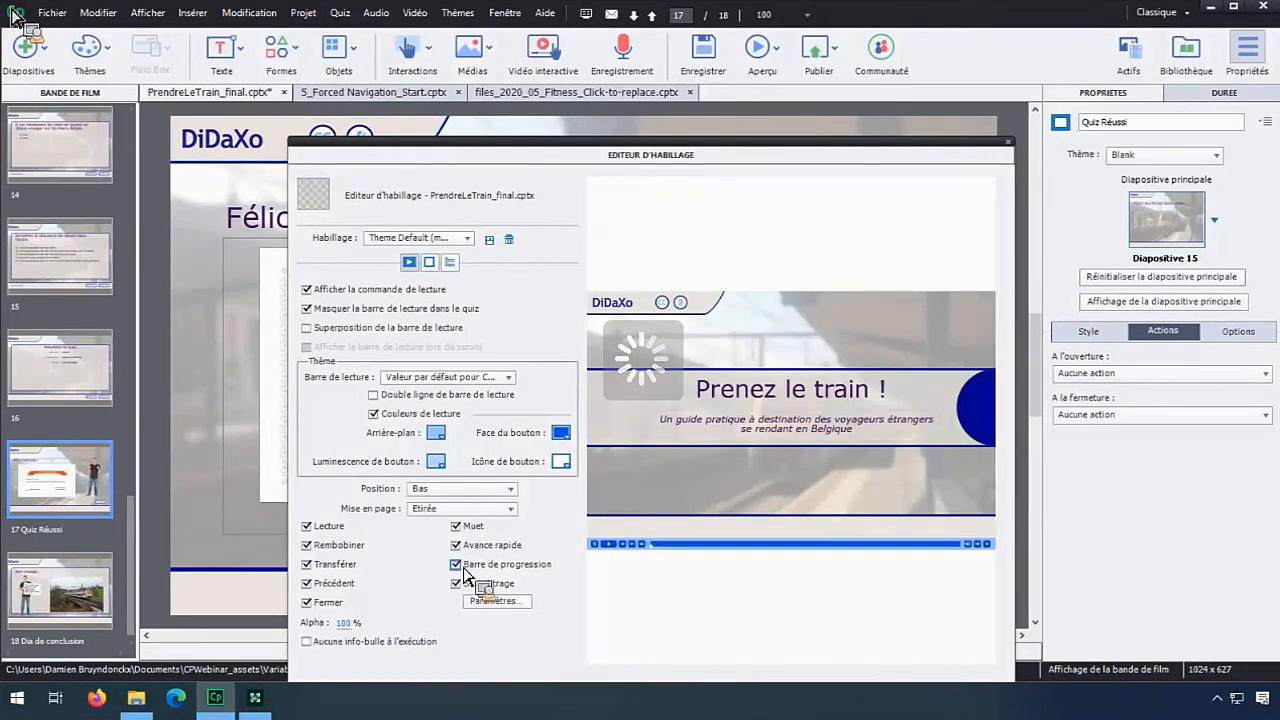
{"action": "left_click_drag", "start_coordinate": [487, 144], "coordinate": [423, 77]}
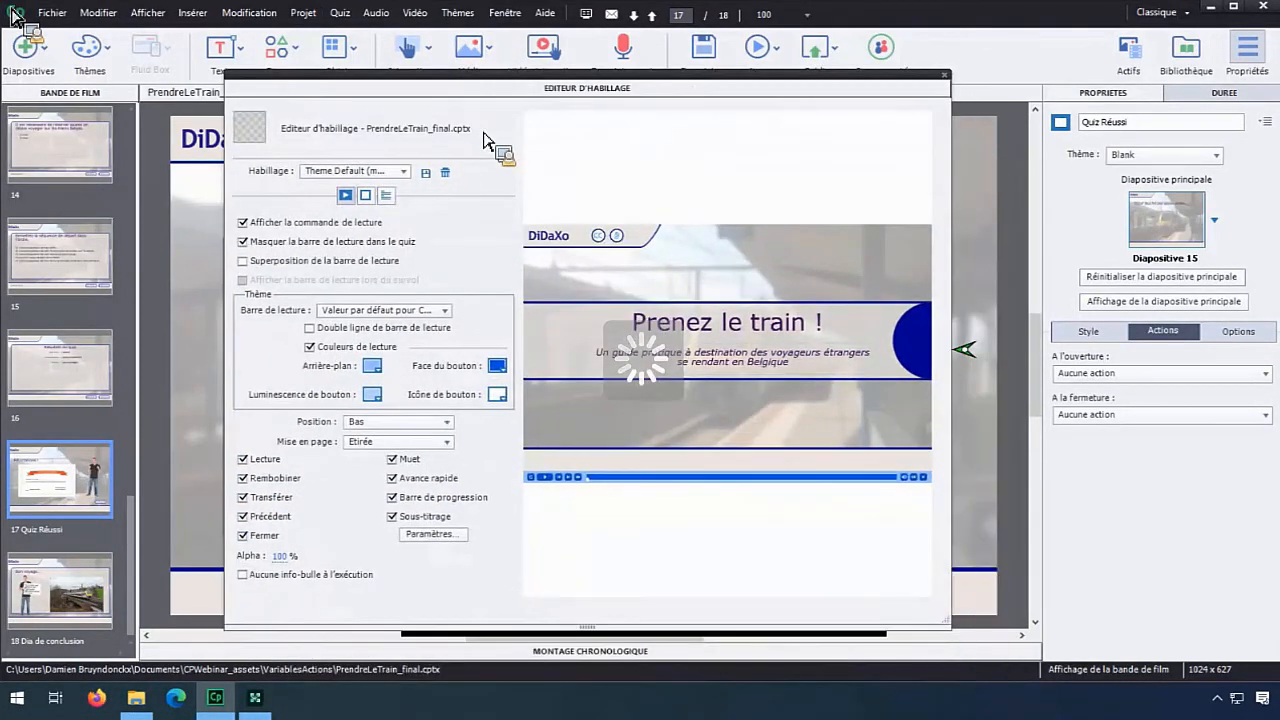
{"action": "left_click", "coordinate": [944, 74]}
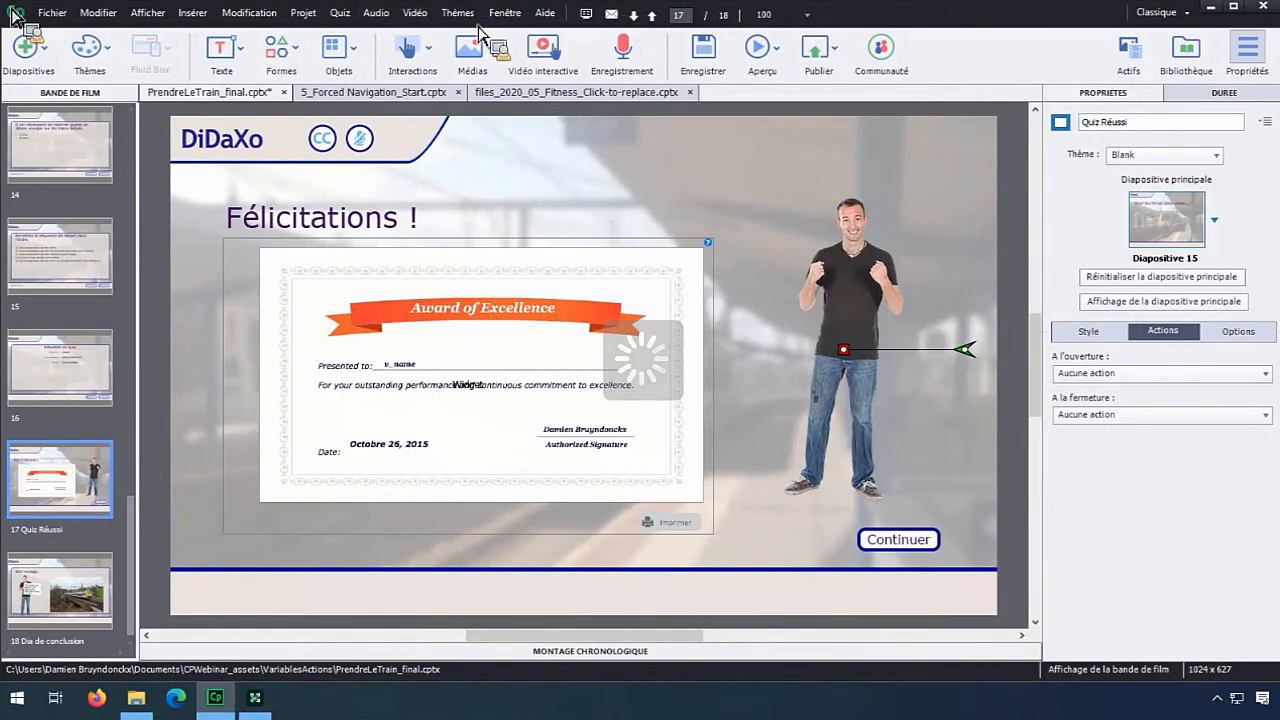
Preview the project as HTML5 in the browser, start playback, and skip ahead slide by slide to the first quiz question.
{"action": "left_click", "coordinate": [778, 52]}
{"action": "left_click", "coordinate": [792, 96]}
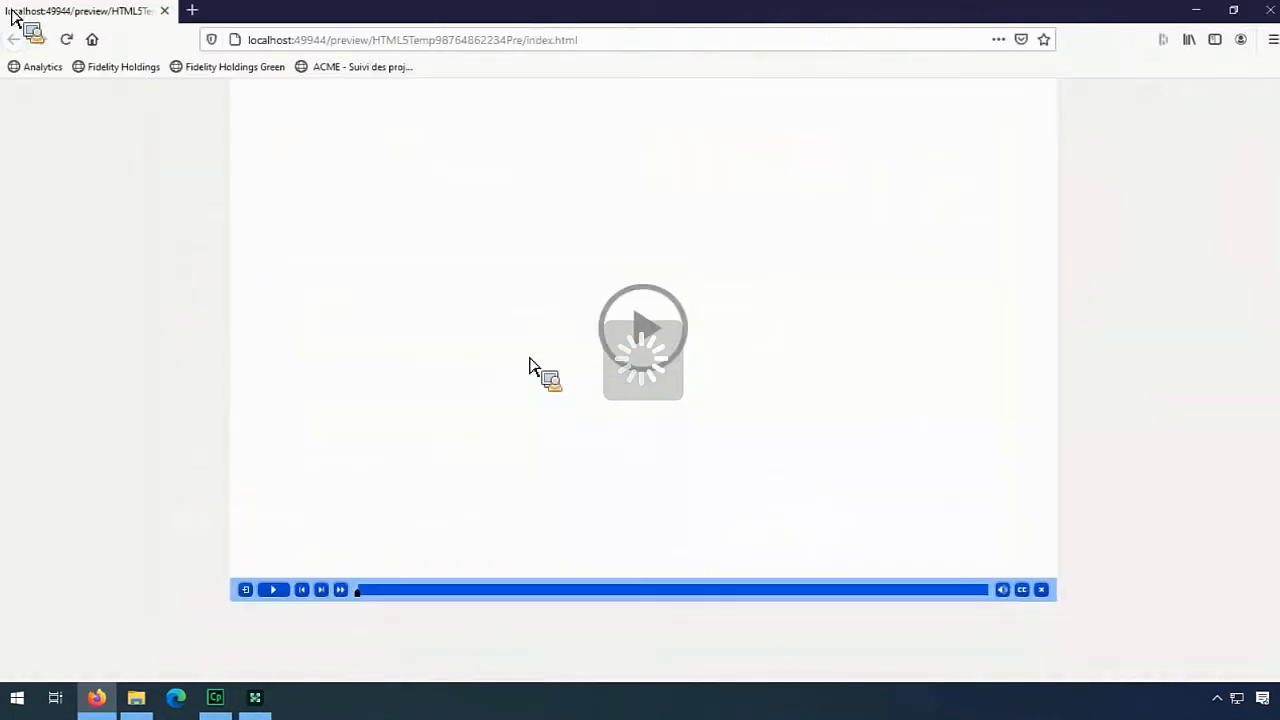
{"action": "left_click", "coordinate": [648, 342]}
{"action": "left_click", "coordinate": [322, 592]}
{"action": "left_click", "coordinate": [322, 592]}
{"action": "left_click", "coordinate": [323, 593]}
{"action": "left_click", "coordinate": [323, 593]}
{"action": "left_click", "coordinate": [323, 593]}
{"action": "left_click", "coordinate": [323, 593]}
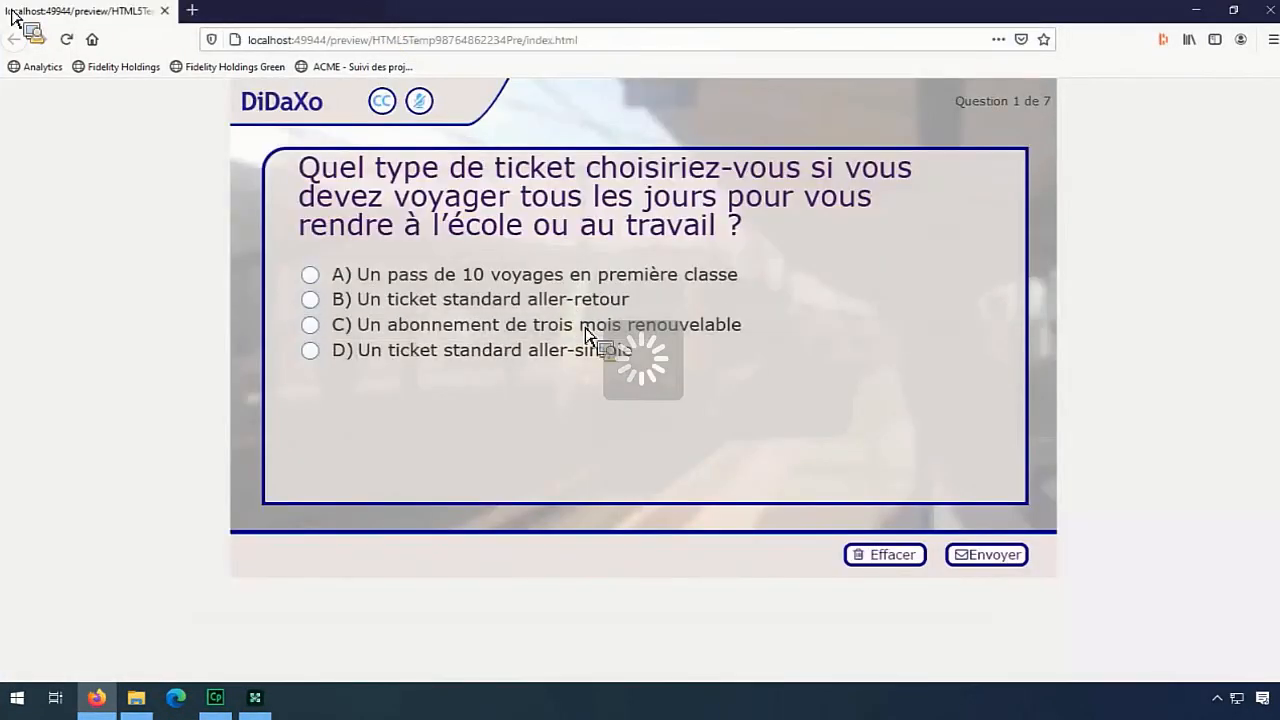
Submit answer D for the ticket question and the 8:24 Bruxelles row for the platform question, continuing to question 3.
{"action": "left_click", "coordinate": [398, 350]}
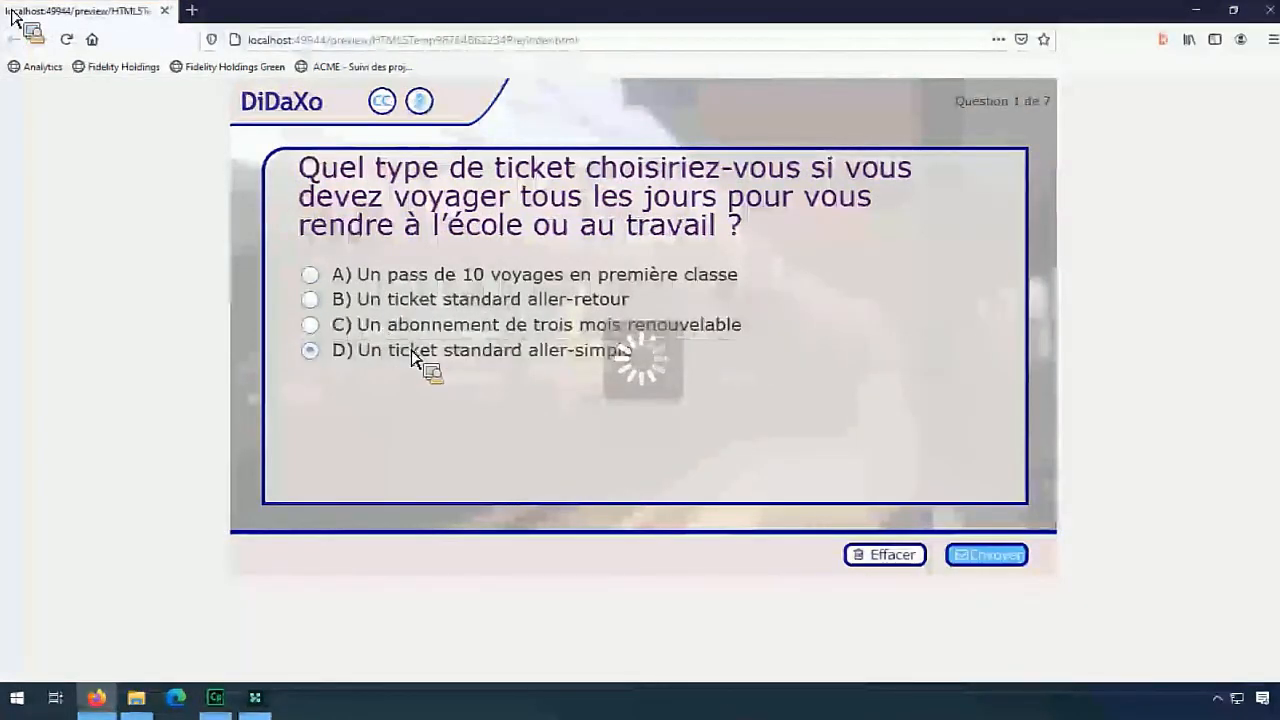
{"action": "left_click", "coordinate": [986, 554]}
{"action": "left_click", "coordinate": [772, 487]}
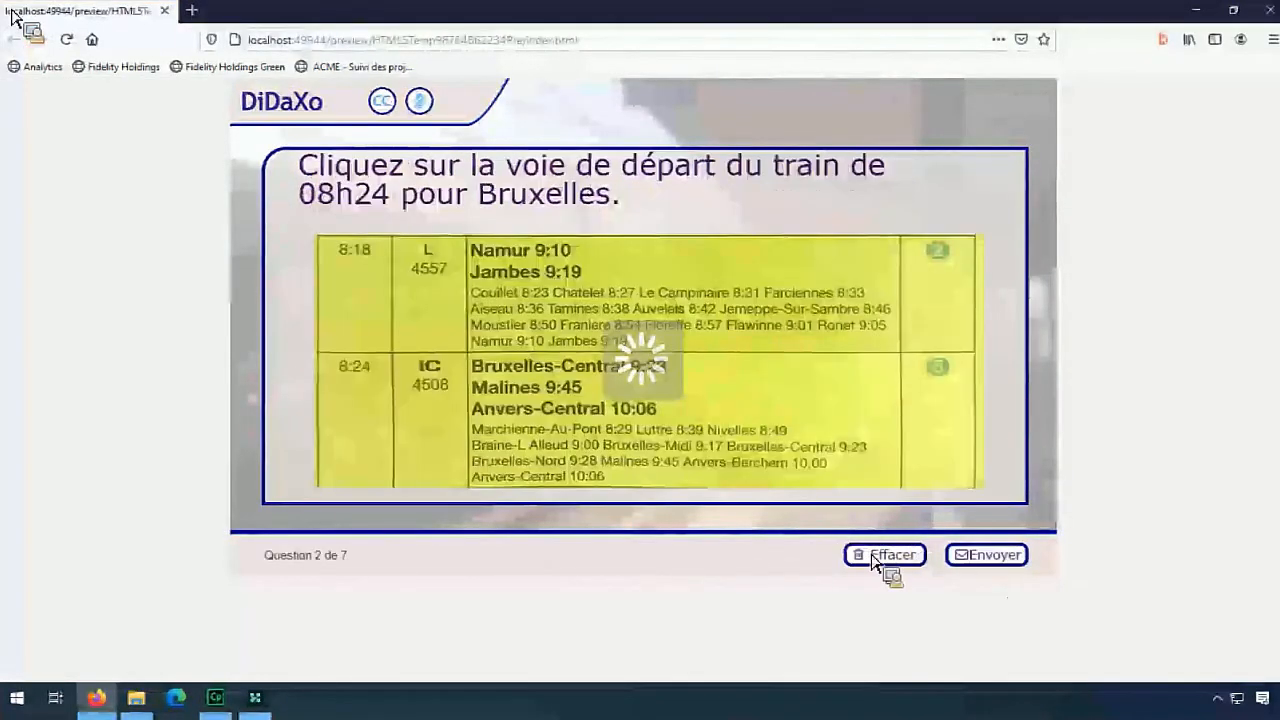
{"action": "left_click", "coordinate": [546, 404]}
{"action": "left_click", "coordinate": [980, 555]}
{"action": "left_click", "coordinate": [808, 494]}
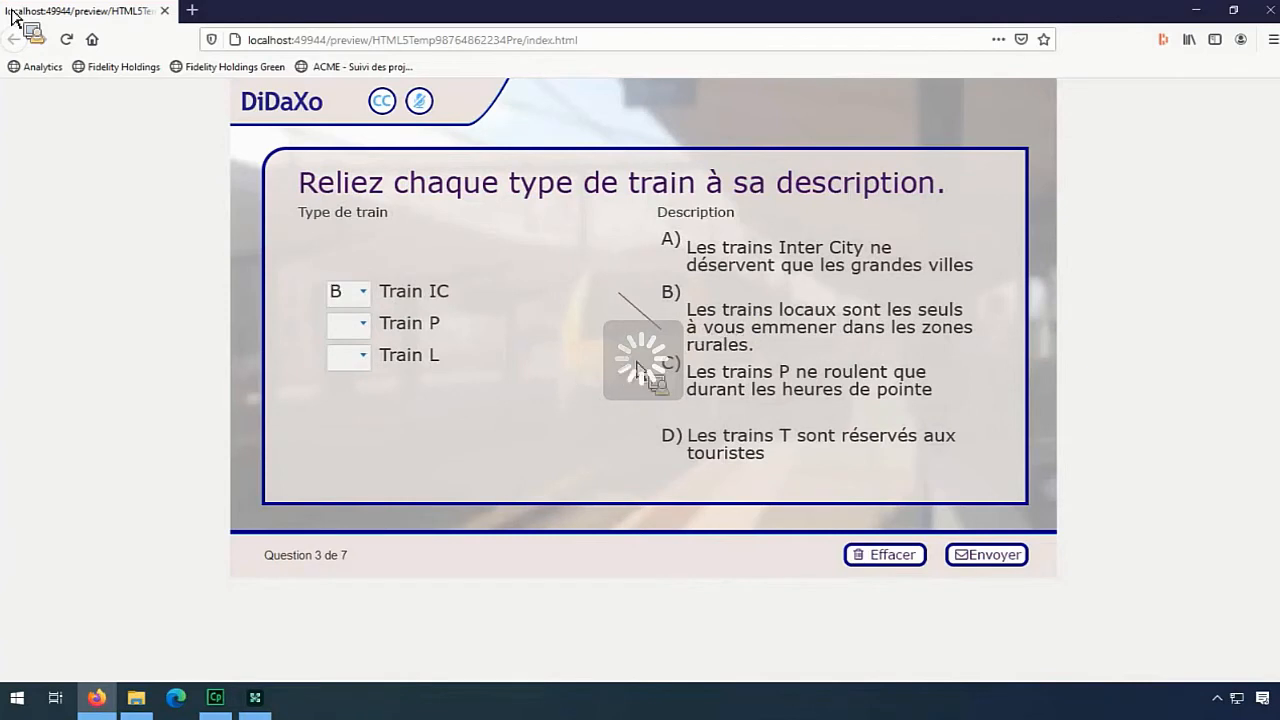
Submit the matches Train IC–B, Train P–C and Train L–A, and answer P to the question about rush-hour trains.
{"action": "left_click_drag", "start_coordinate": [429, 357], "coordinate": [724, 283]}
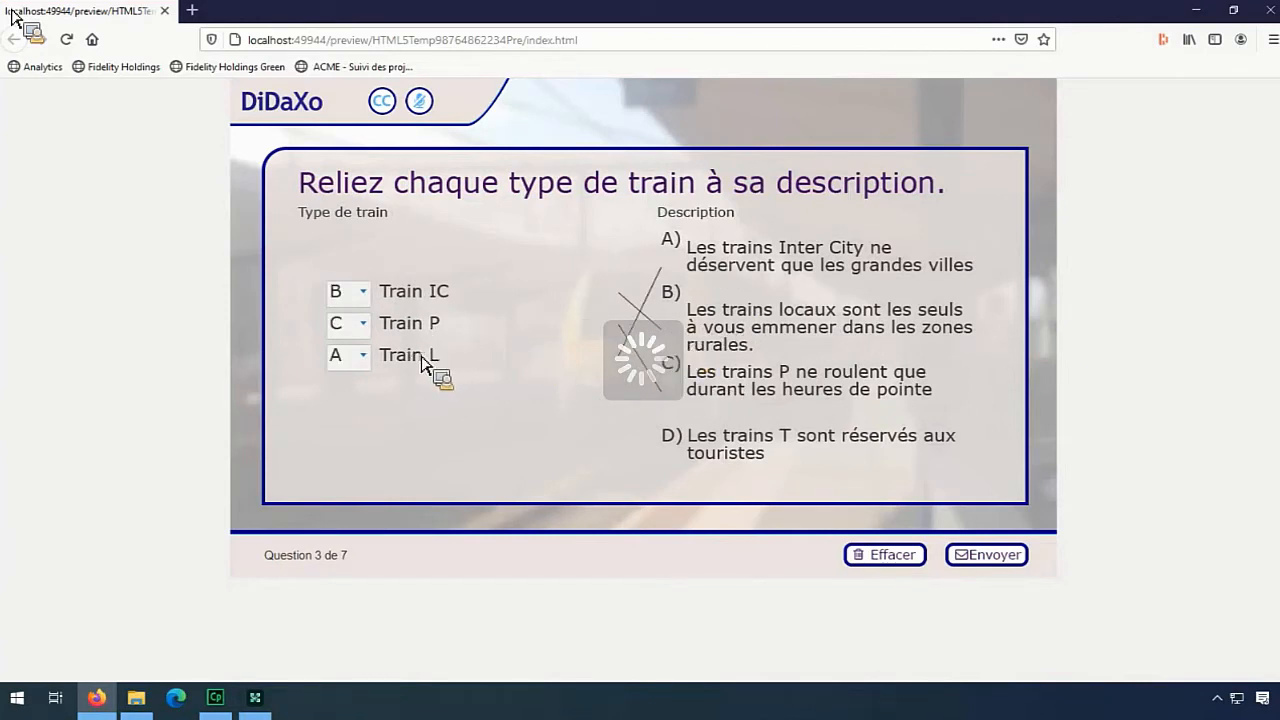
{"action": "left_click", "coordinate": [970, 562]}
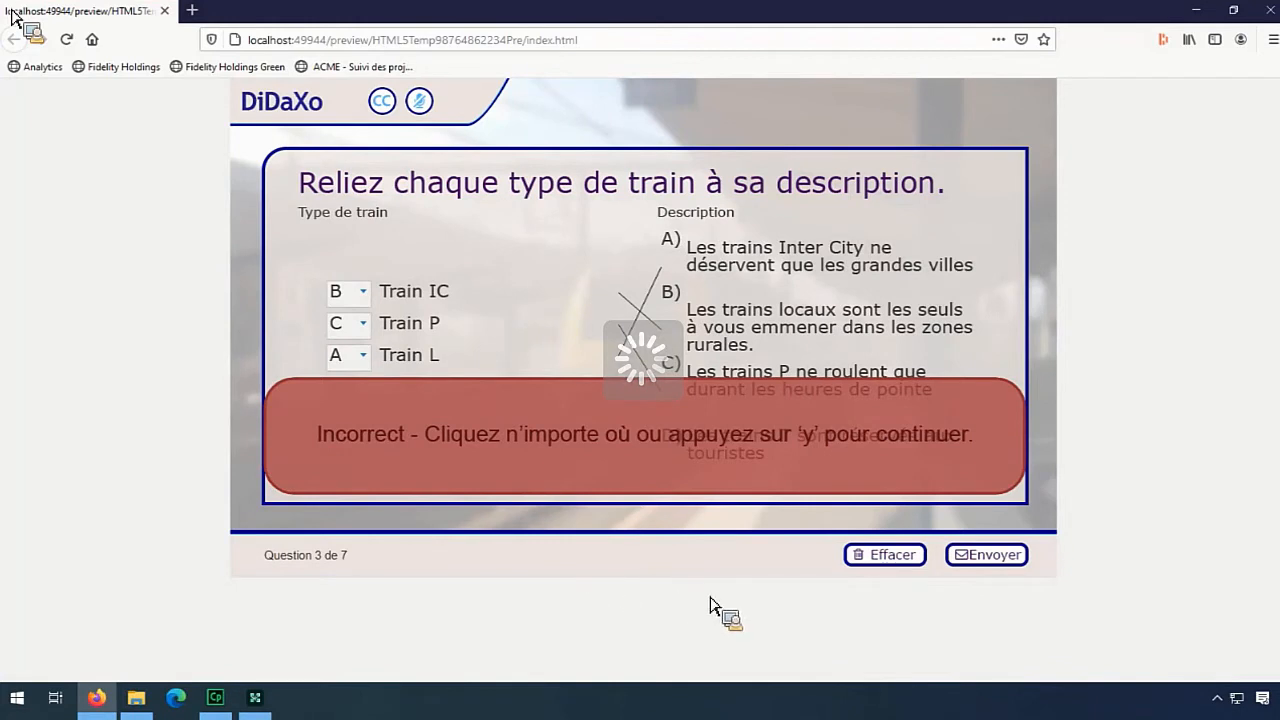
{"action": "left_click", "coordinate": [798, 565]}
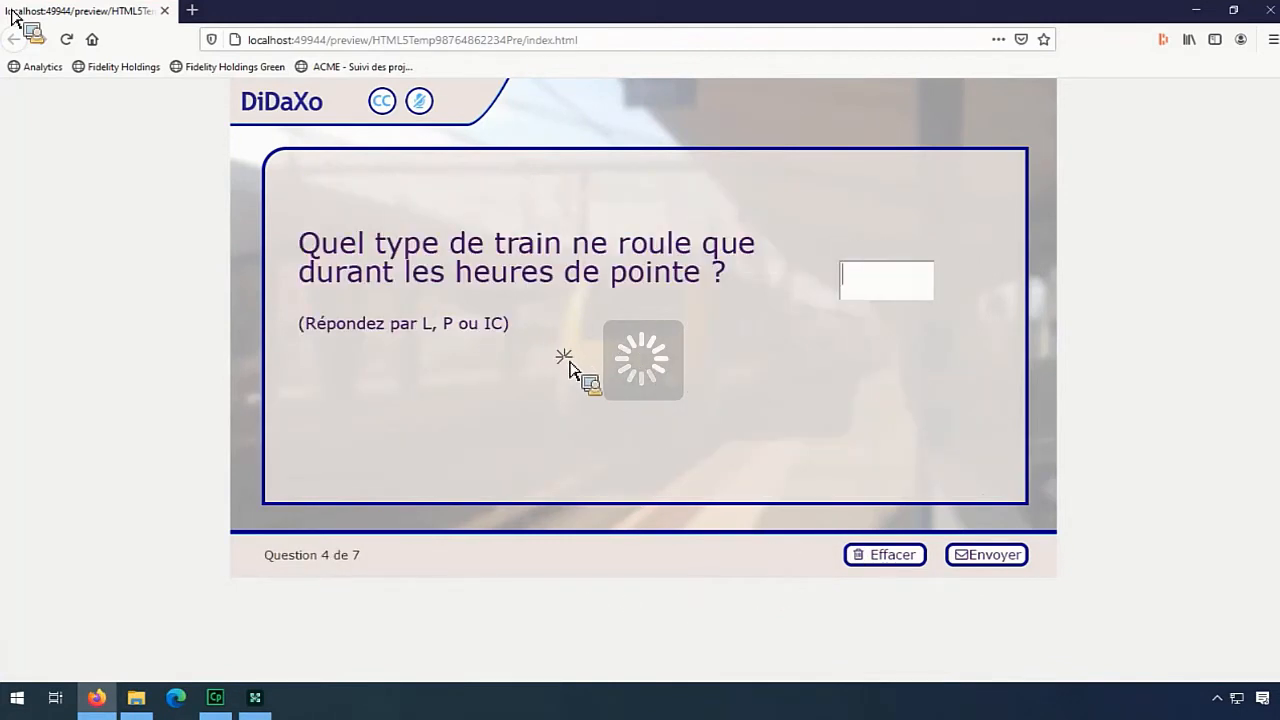
{"action": "left_click", "coordinate": [987, 557]}
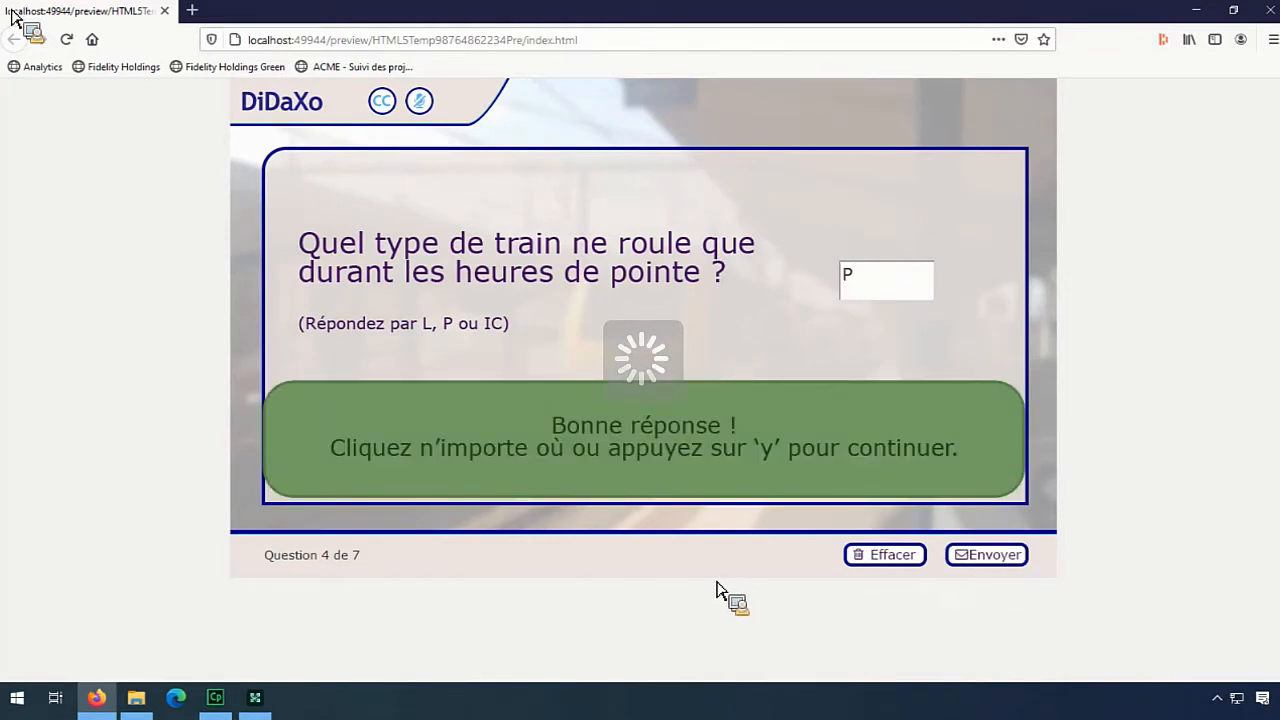
{"action": "left_click", "coordinate": [531, 409]}
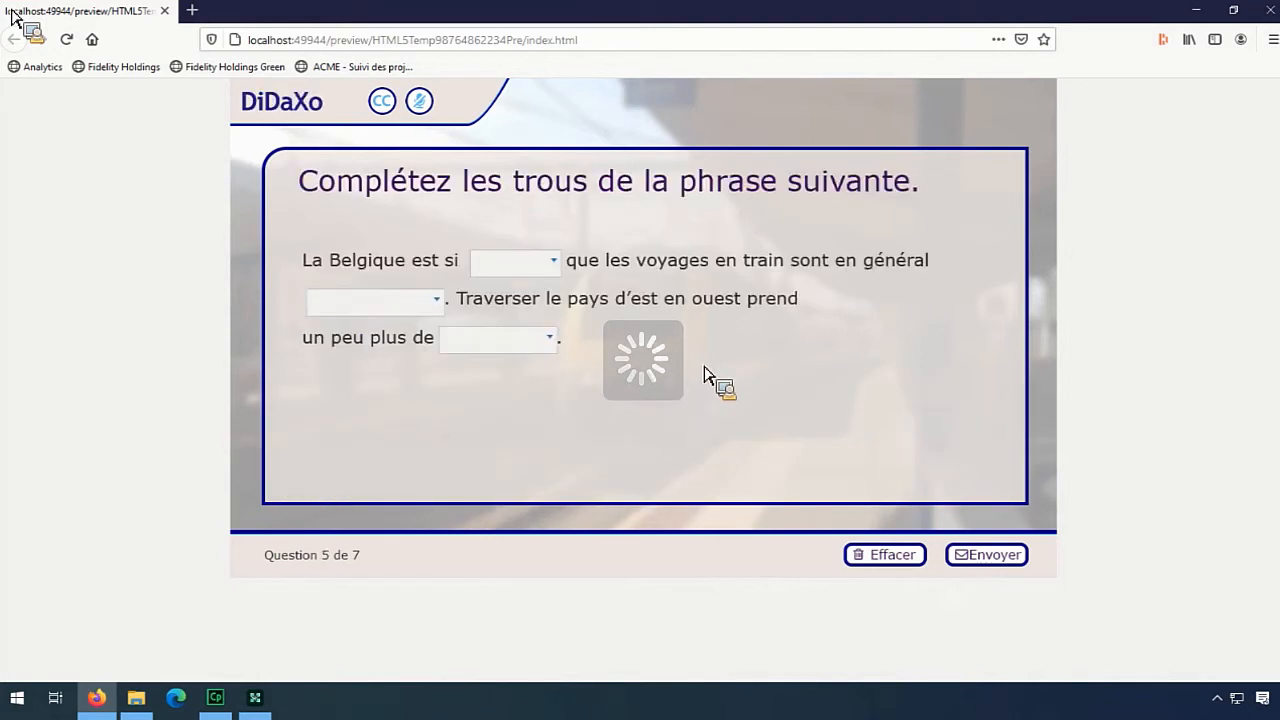
Fill the gaps in question 5 with peulplée, très longs and 2 heures, submit the answer, and continue.
{"action": "left_click", "coordinate": [540, 261]}
{"action": "left_click", "coordinate": [510, 283]}
{"action": "left_click", "coordinate": [425, 300]}
{"action": "left_click", "coordinate": [360, 354]}
{"action": "left_click", "coordinate": [497, 339]}
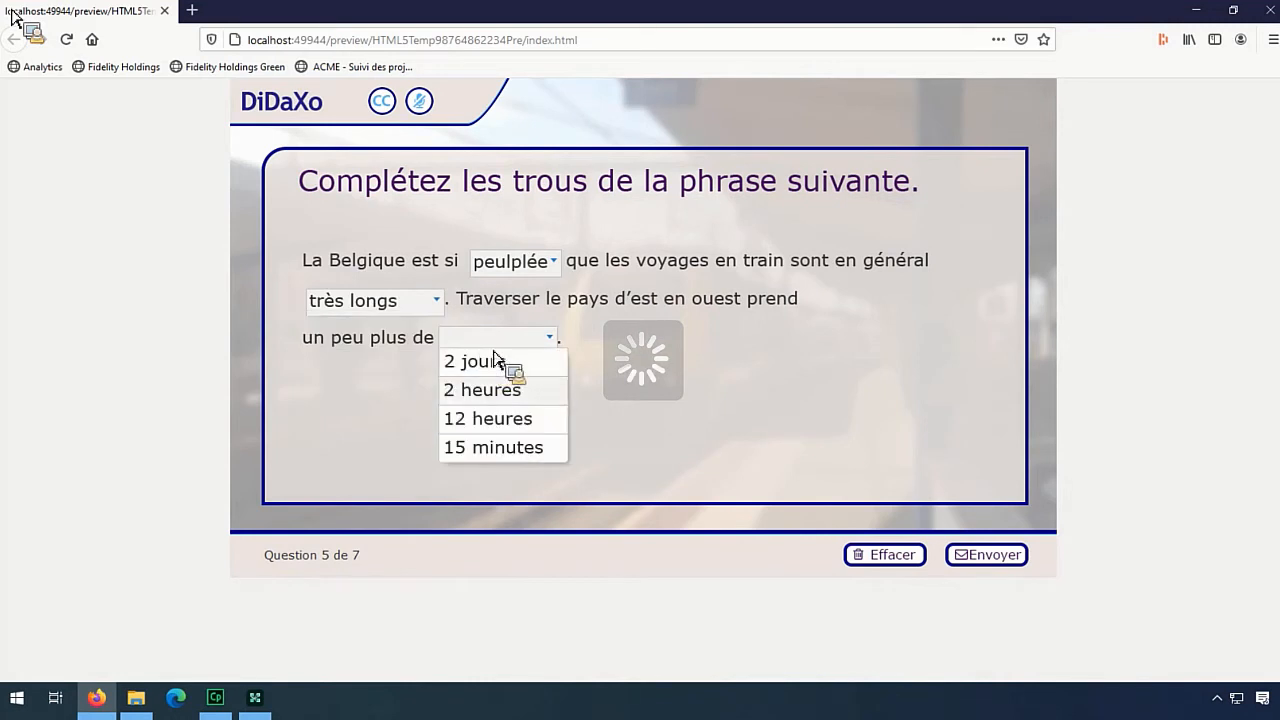
{"action": "left_click", "coordinate": [535, 392]}
{"action": "left_click", "coordinate": [980, 554]}
{"action": "left_click", "coordinate": [788, 396]}
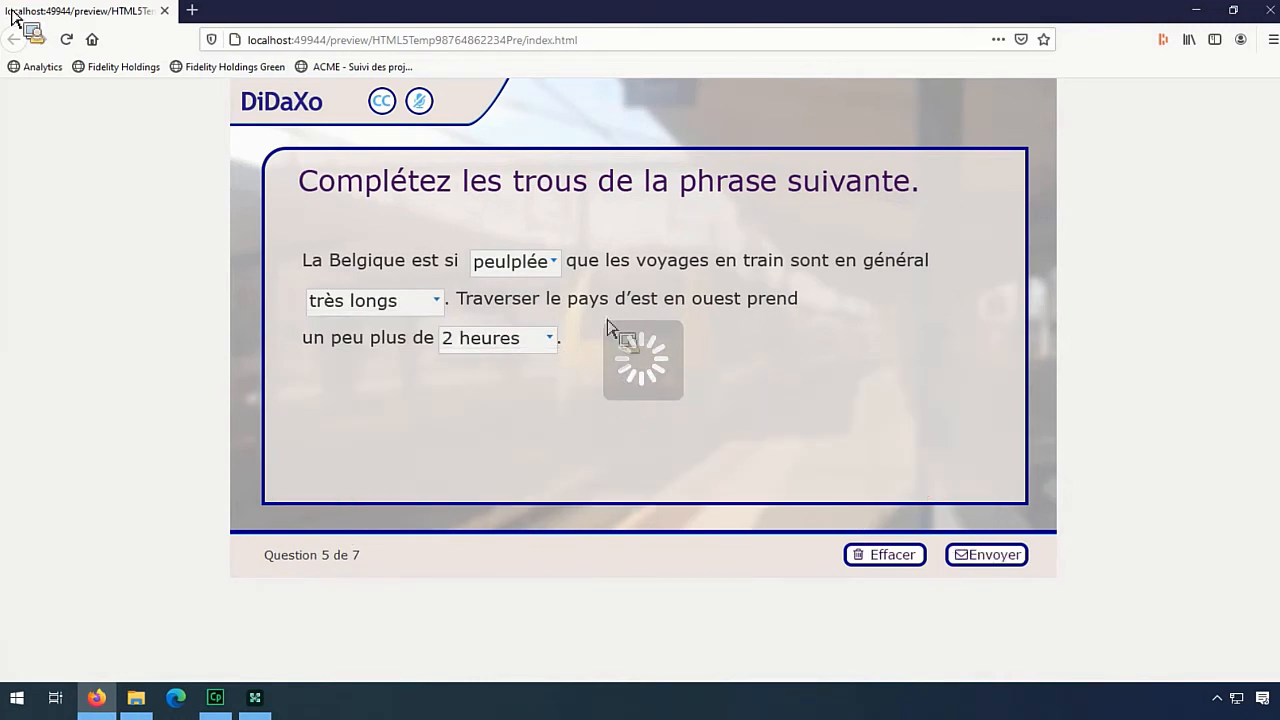
Answer Vrai to question 6, submit the departure sequence in question 7, and close the browser preview once the Bon voyage slide plays.
{"action": "left_click", "coordinate": [361, 251]}
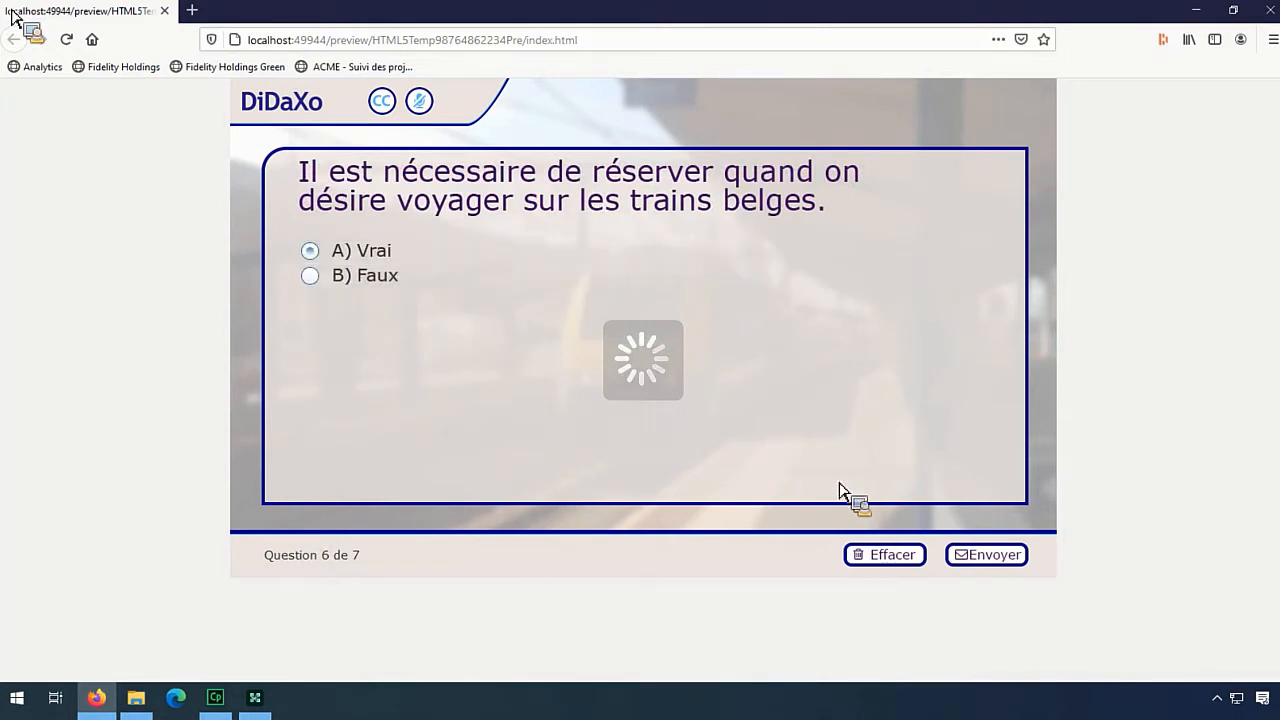
{"action": "left_click", "coordinate": [984, 556]}
{"action": "left_click", "coordinate": [752, 388]}
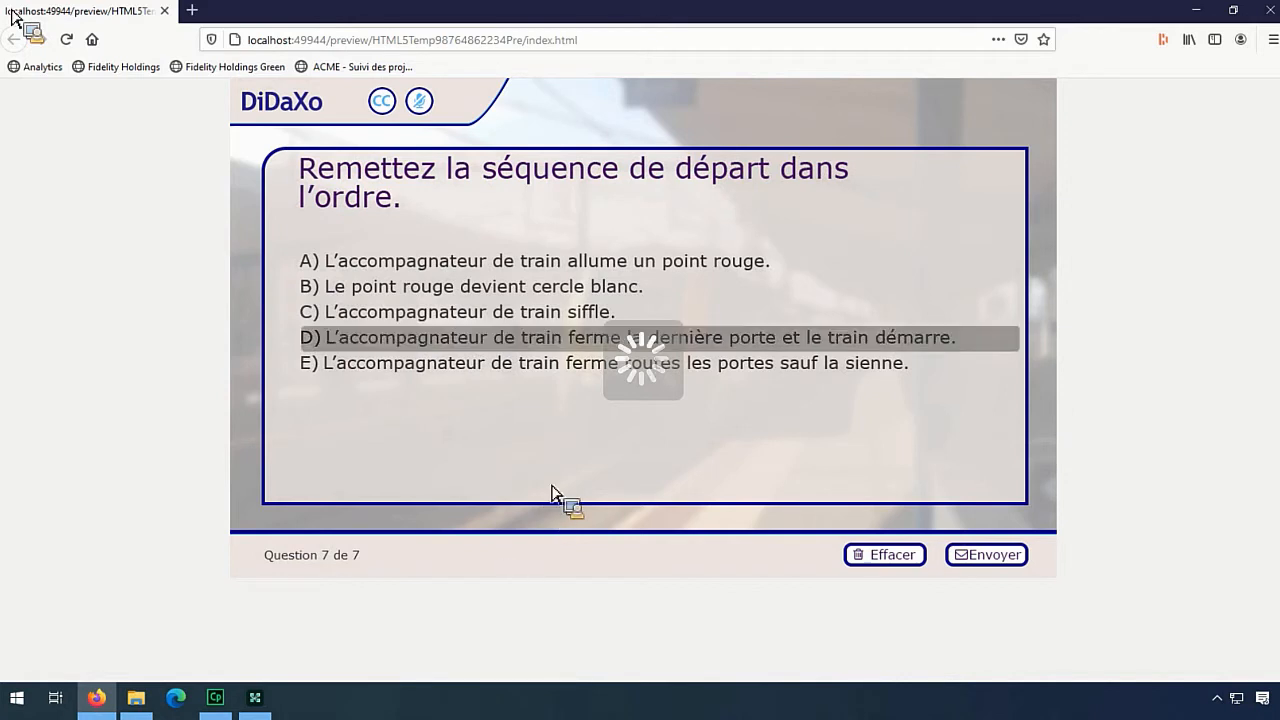
{"action": "left_click", "coordinate": [975, 558]}
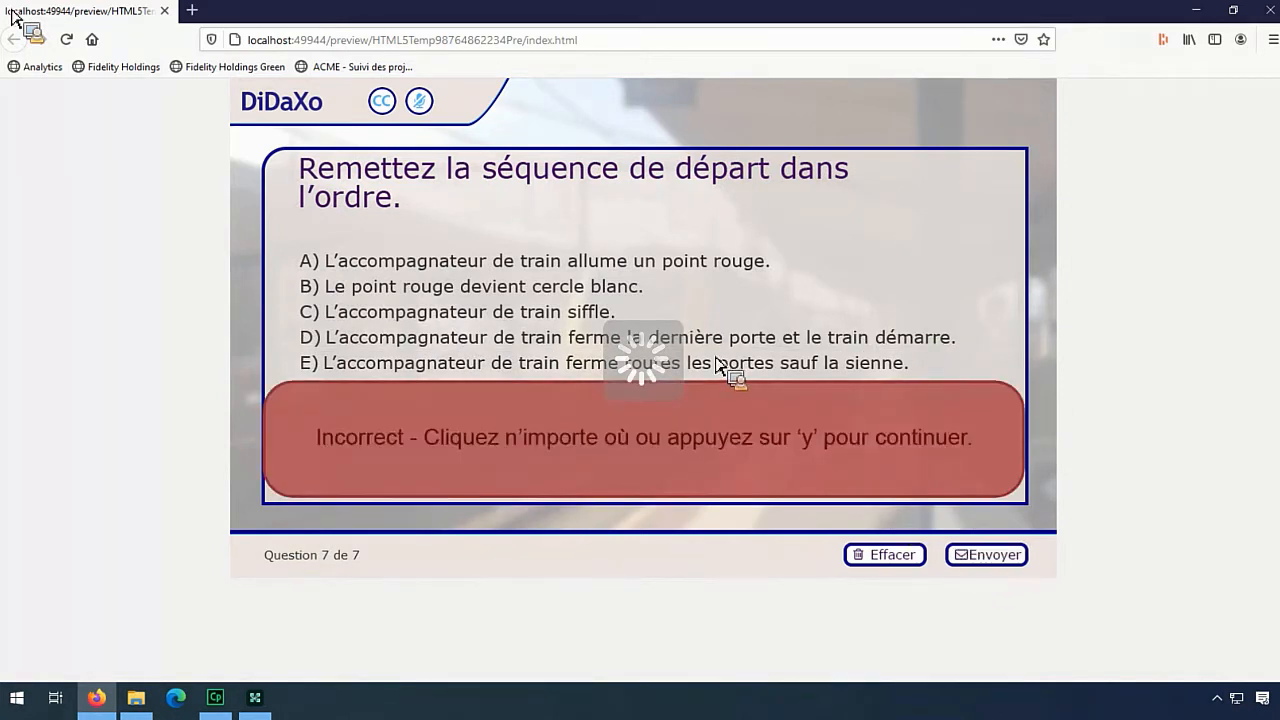
{"action": "left_click", "coordinate": [677, 535]}
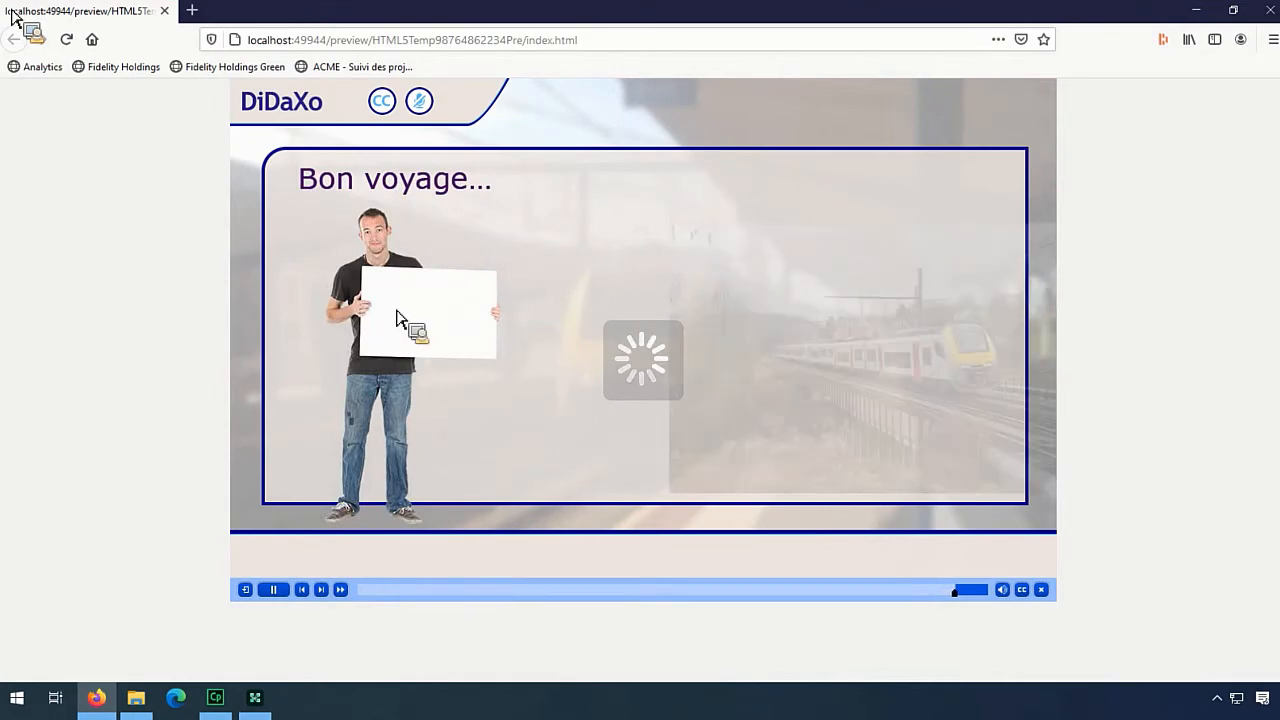
{"action": "left_click", "coordinate": [164, 10]}
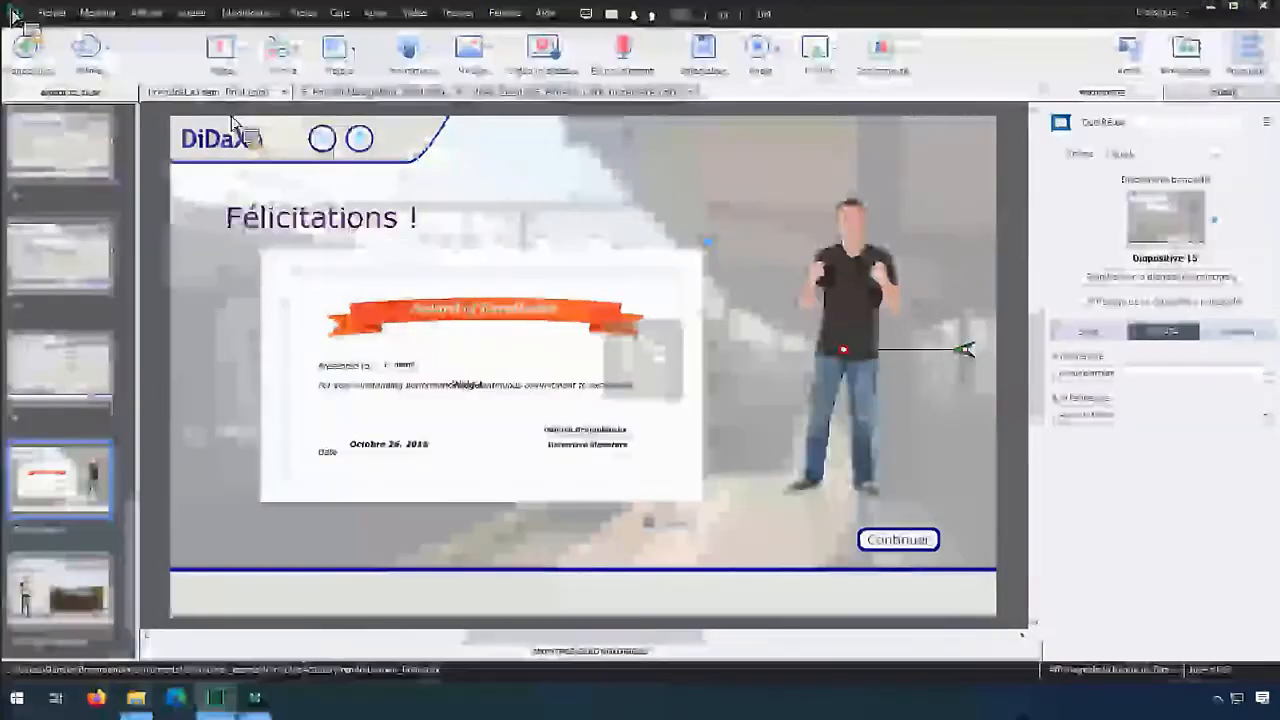
Extend the CaptivateVersion caption's duration on conclusion slide 18 to 8.5 s so it lasts until the end of the slide.
{"action": "left_click", "coordinate": [98, 588]}
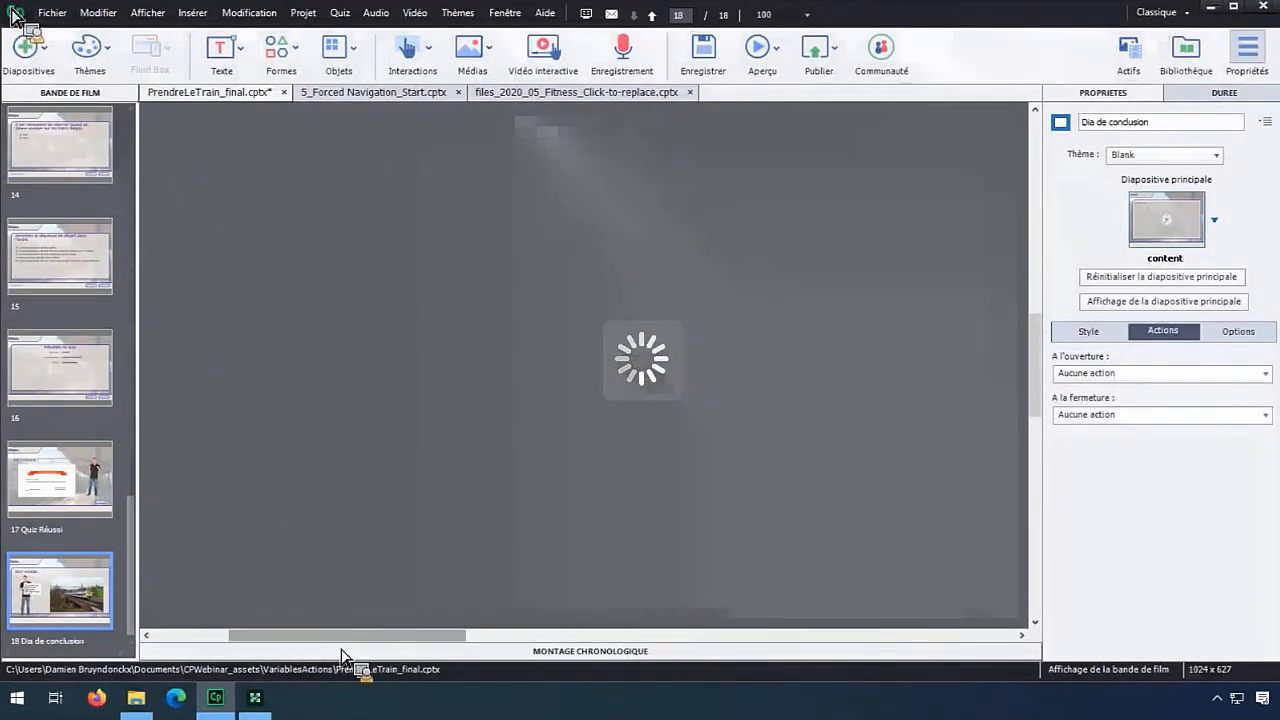
{"action": "left_click", "coordinate": [343, 652]}
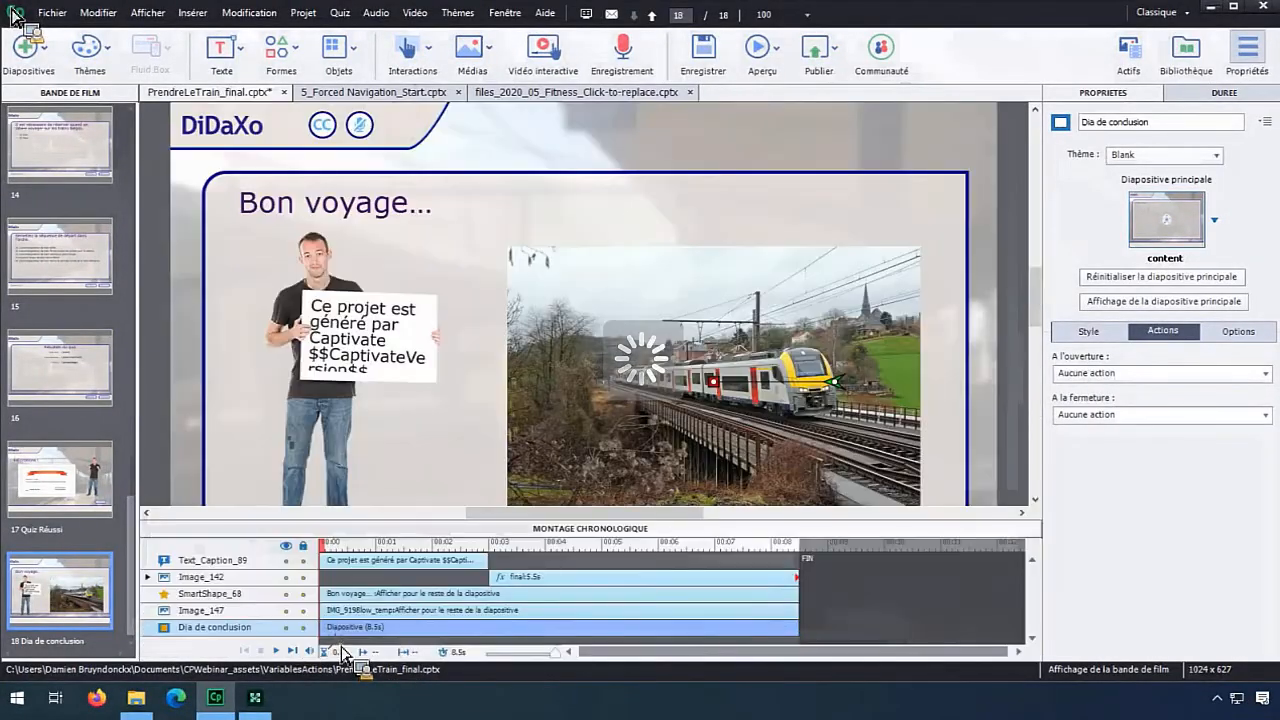
{"action": "left_click", "coordinate": [421, 578]}
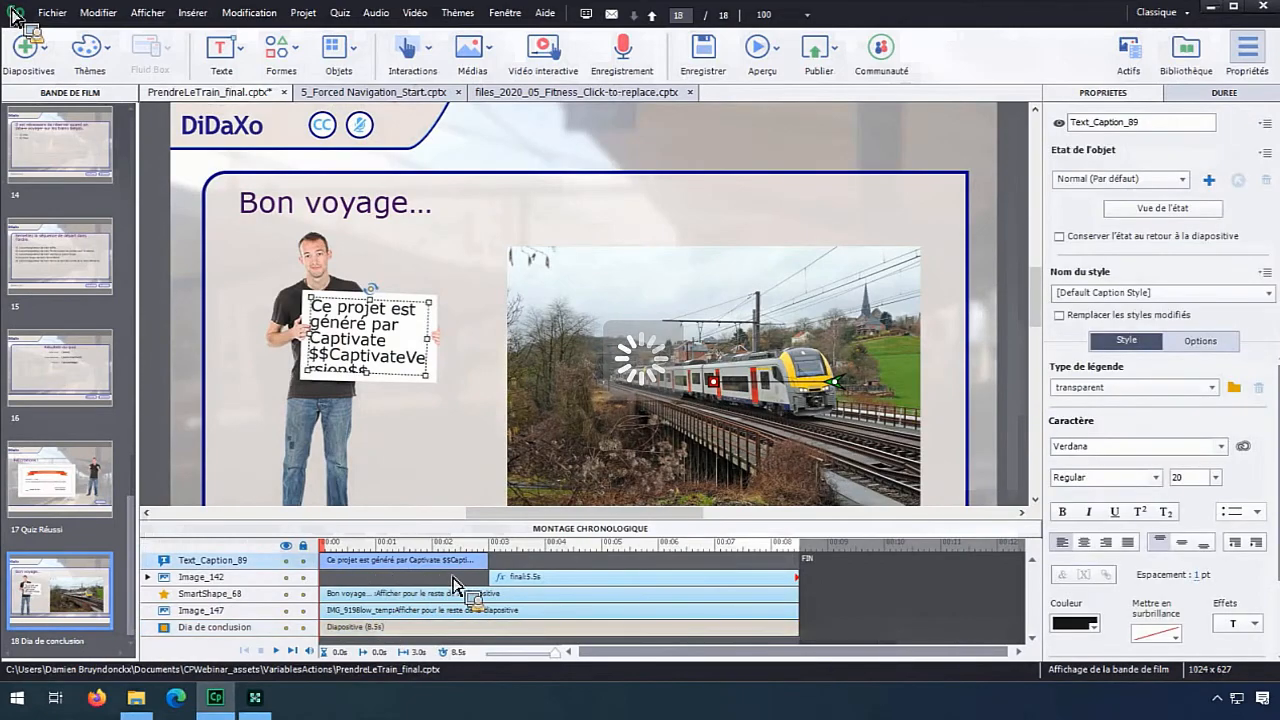
{"action": "left_click_drag", "start_coordinate": [493, 582], "coordinate": [795, 565]}
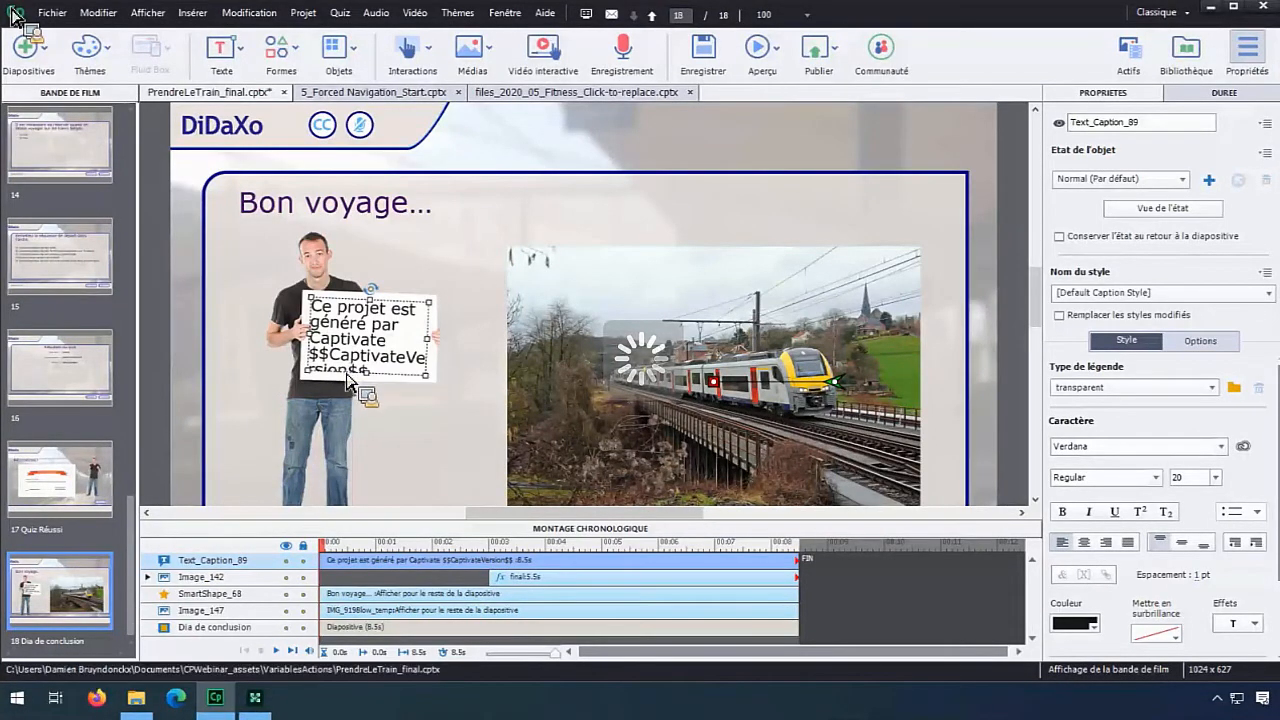
Go back to slide 2 and list the project's Système variables in the Variables dialog.
{"action": "left_click_drag", "start_coordinate": [138, 588], "coordinate": [57, 318]}
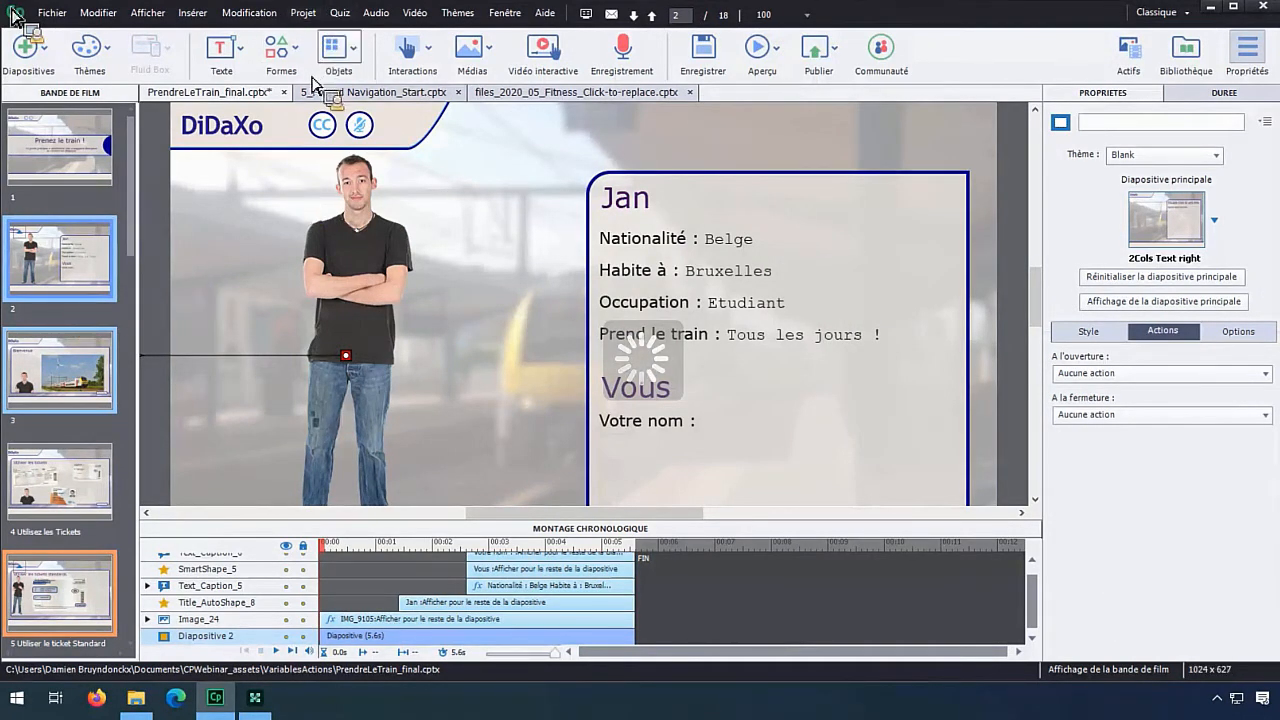
{"action": "left_click", "coordinate": [303, 13]}
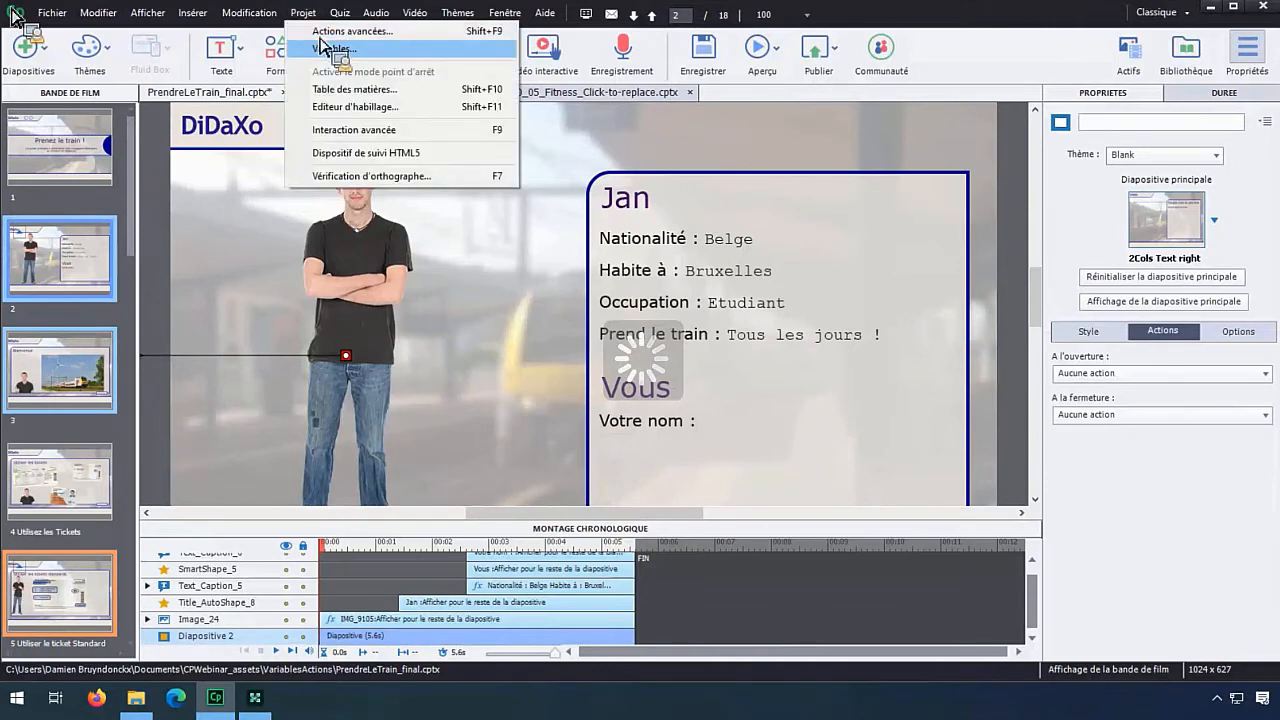
{"action": "left_click", "coordinate": [325, 48]}
{"action": "left_click", "coordinate": [525, 162]}
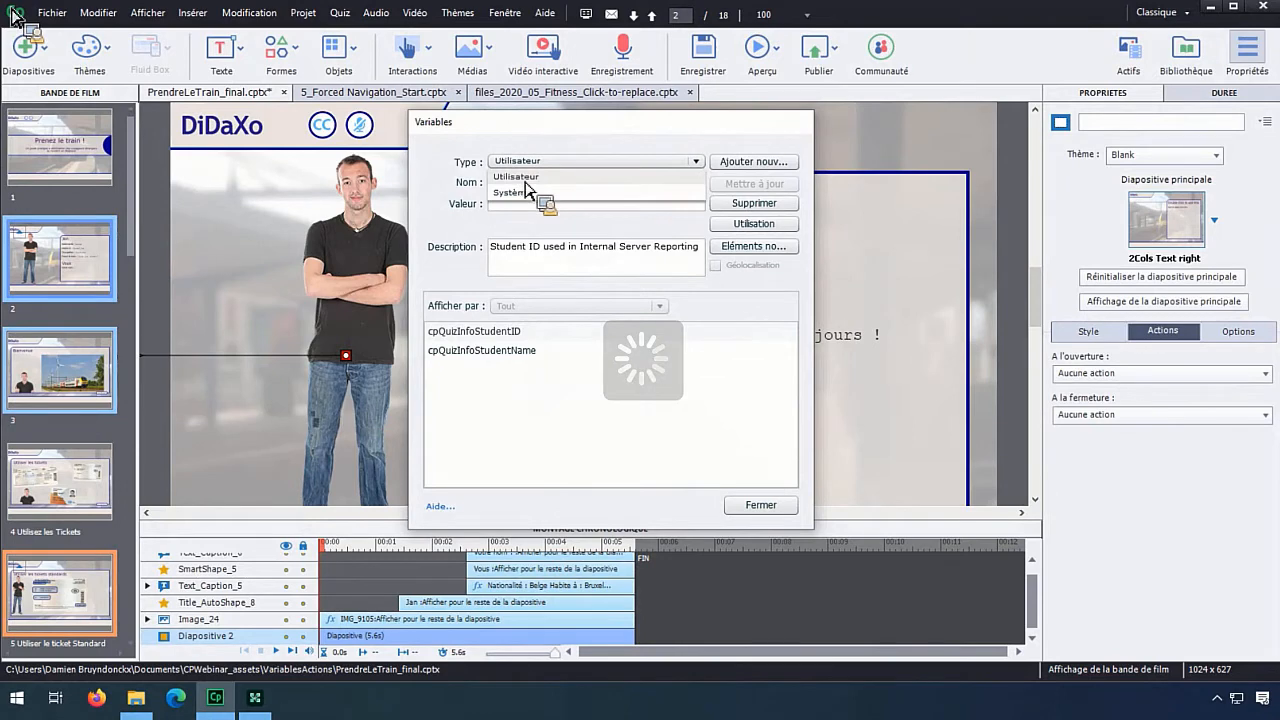
{"action": "left_click", "coordinate": [520, 192]}
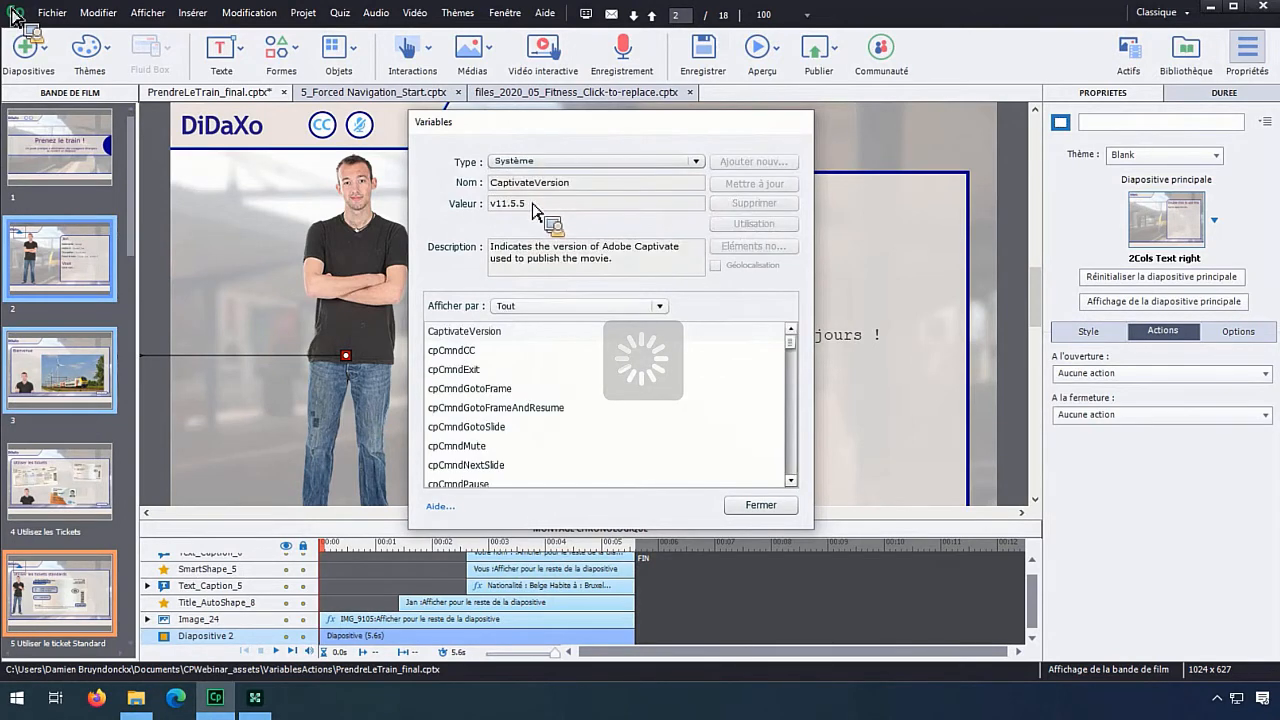
Filter the system variables by Contrôle de séquence and look through the whole list.
{"action": "mouse_move", "coordinate": [793, 347]}
{"action": "left_mouse_down"}
{"action": "mouse_move", "coordinate": [801, 359]}
{"action": "mouse_move", "coordinate": [768, 342]}
{"action": "left_mouse_up"}
{"action": "left_click", "coordinate": [659, 306]}
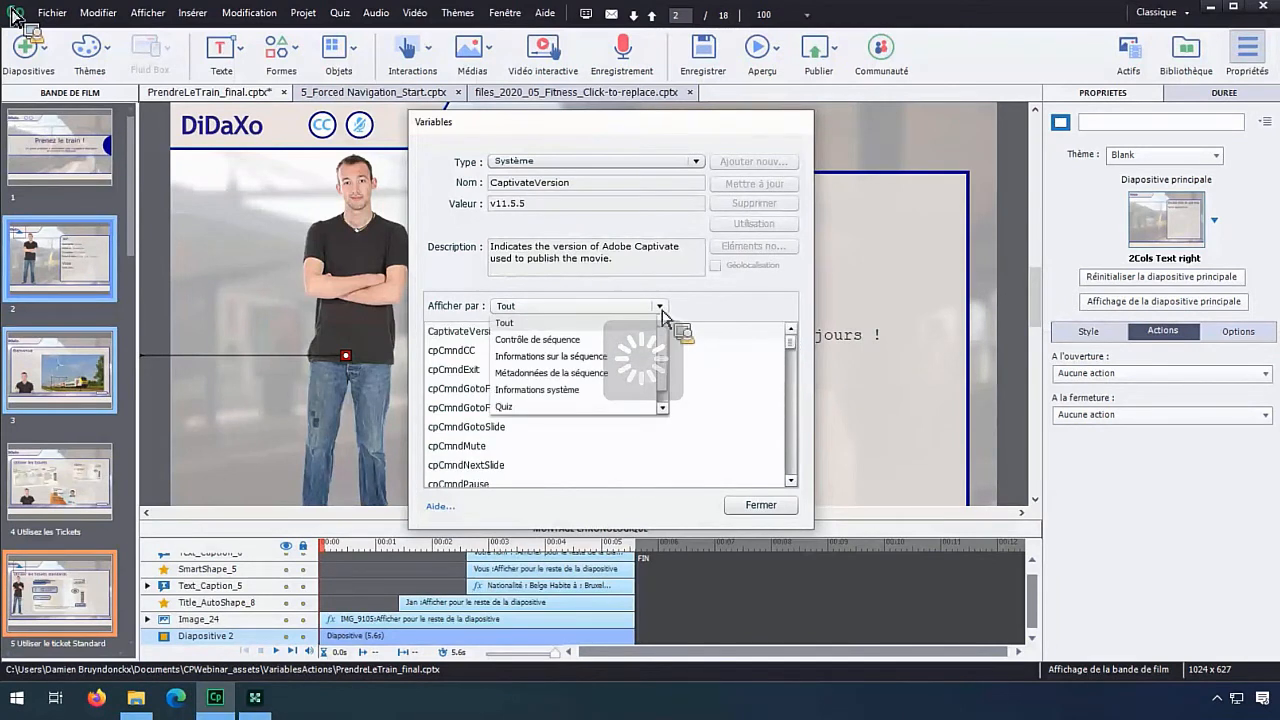
{"action": "left_click", "coordinate": [533, 341]}
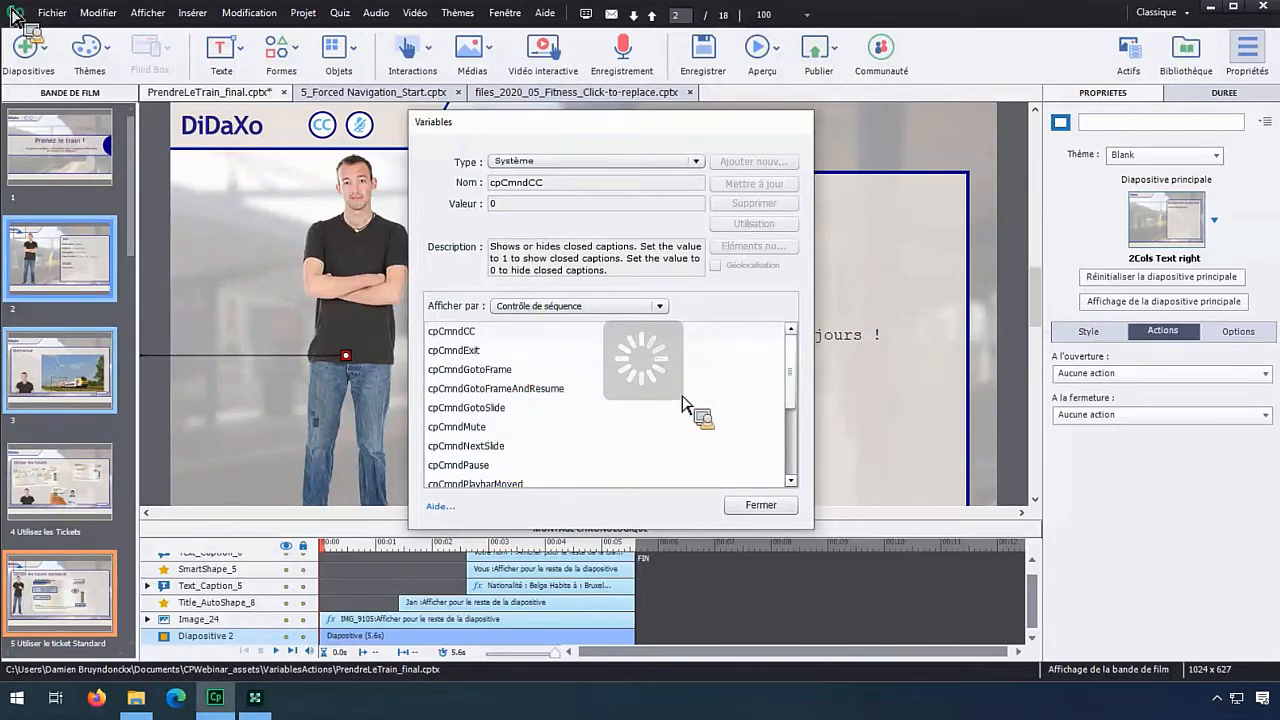
{"action": "left_click_drag", "start_coordinate": [798, 369], "coordinate": [802, 432]}
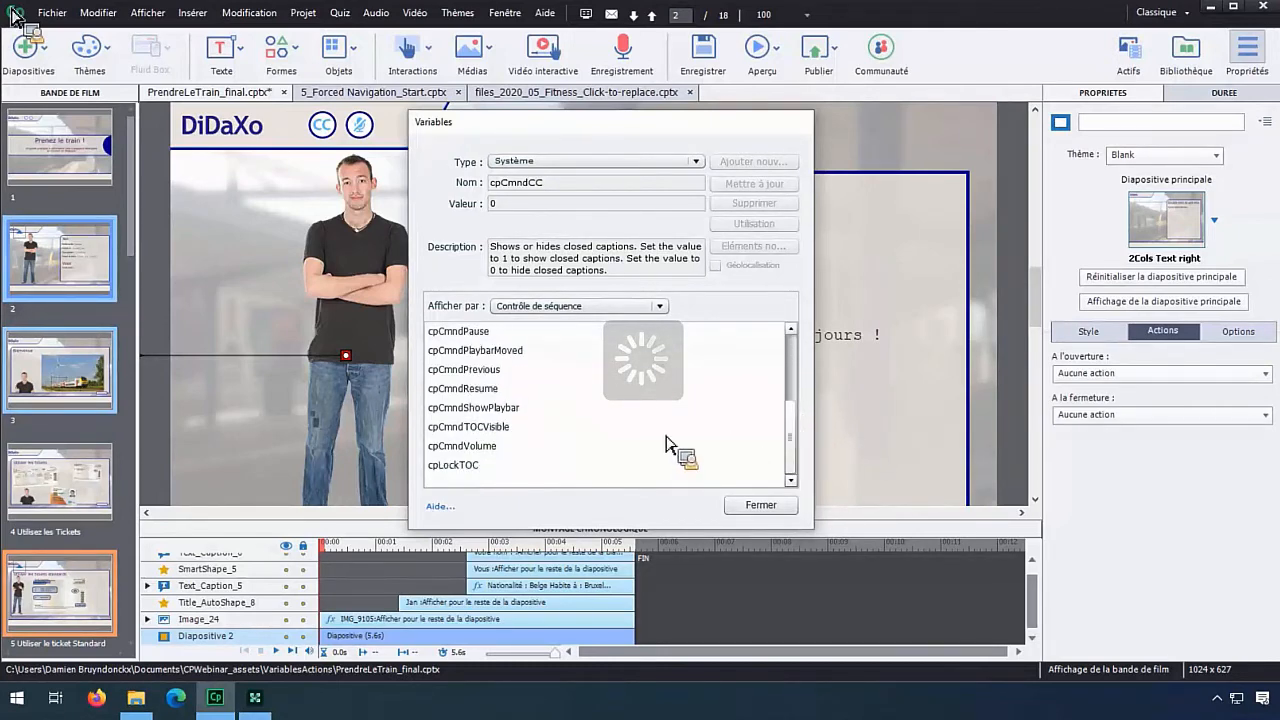
Filter the system variables by Informations sur la séquence and read the description of cpInfoCurrentSlide.
{"action": "left_click", "coordinate": [565, 306]}
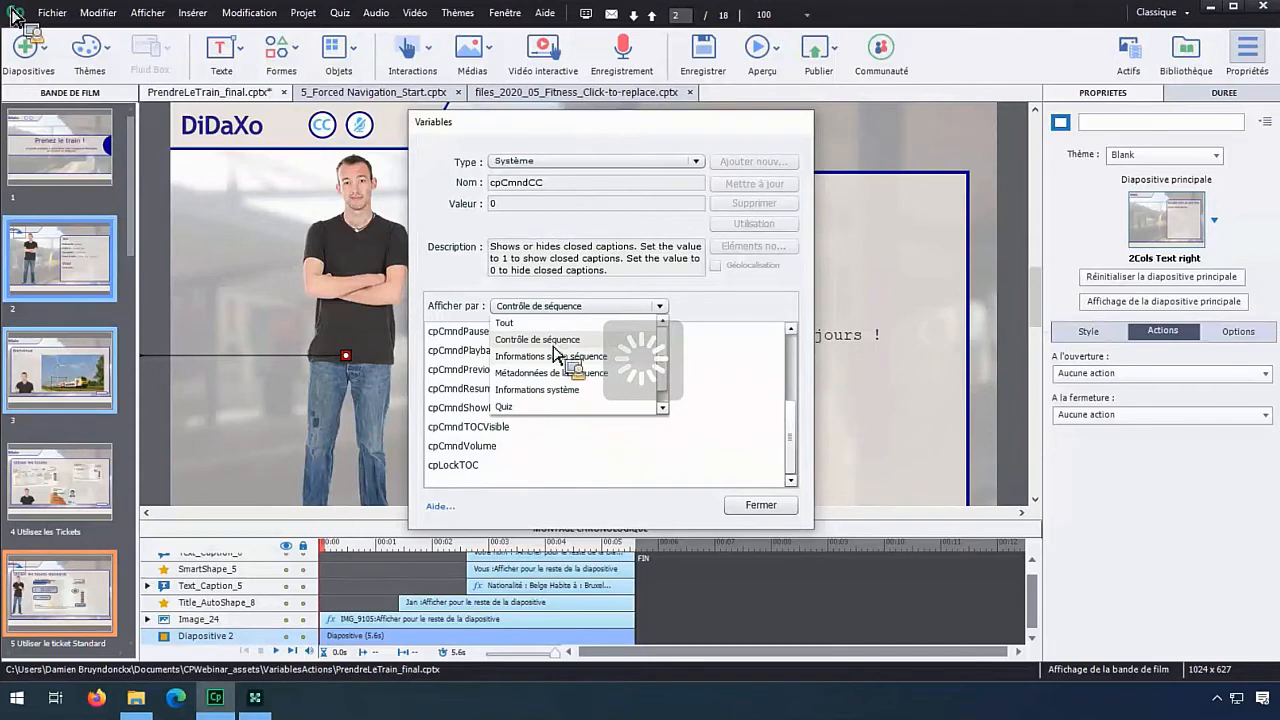
{"action": "left_click", "coordinate": [556, 357]}
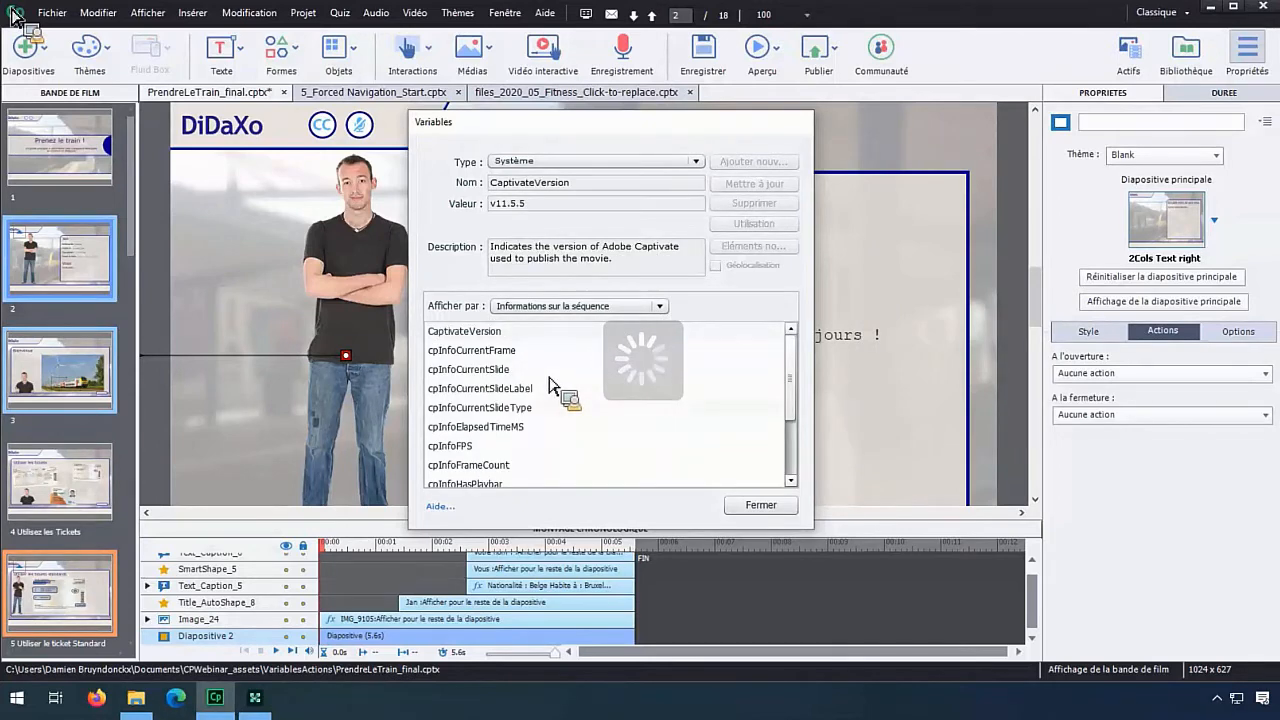
{"action": "left_click", "coordinate": [452, 376]}
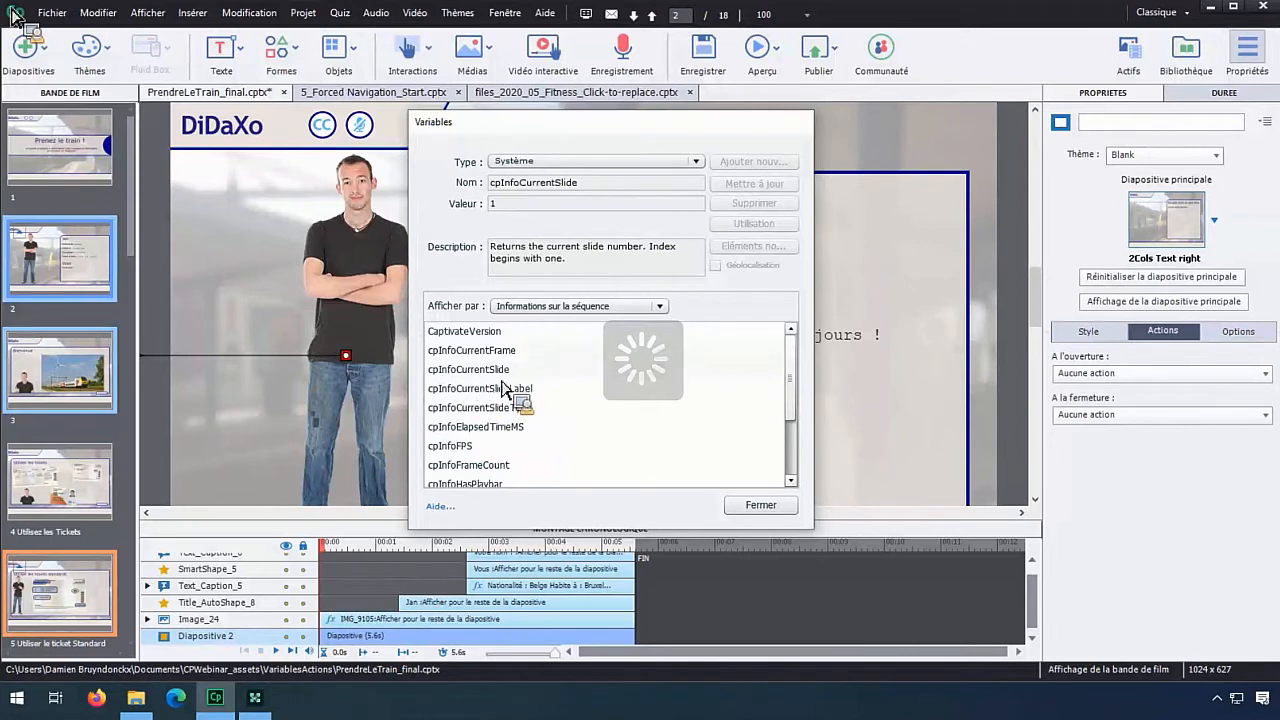
{"action": "triple_click", "coordinate": [576, 269]}
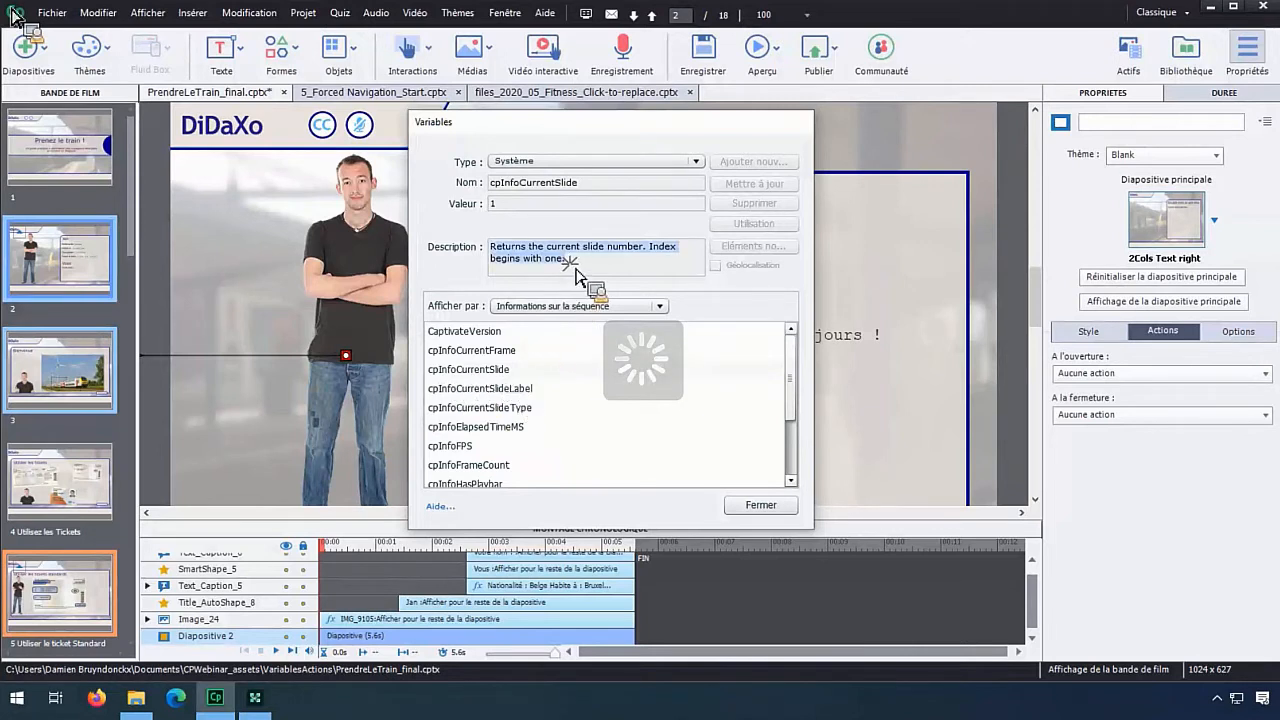
{"action": "left_click", "coordinate": [583, 292]}
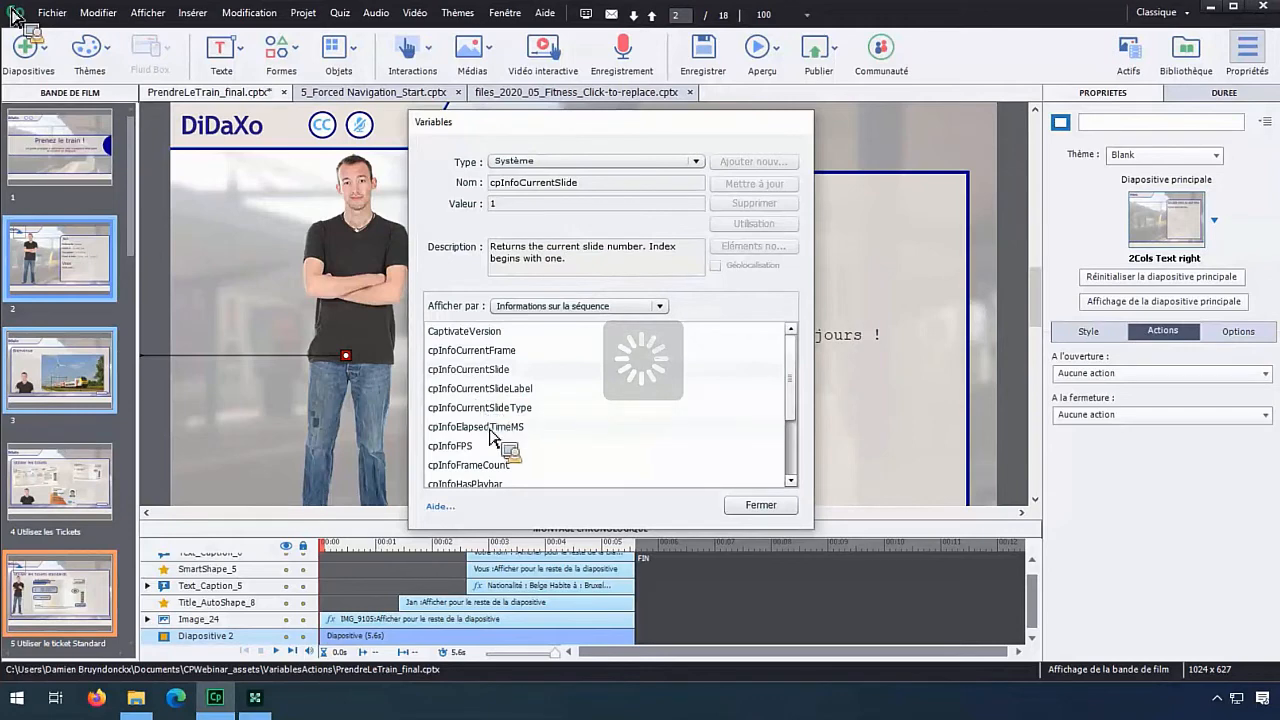
Read the description of cpInfoSlideCount, then go back to cpInfoCurrentSlide in the same list.
{"action": "scroll", "coordinate": [790, 400], "scroll_direction": "down", "scroll_amount": 5}
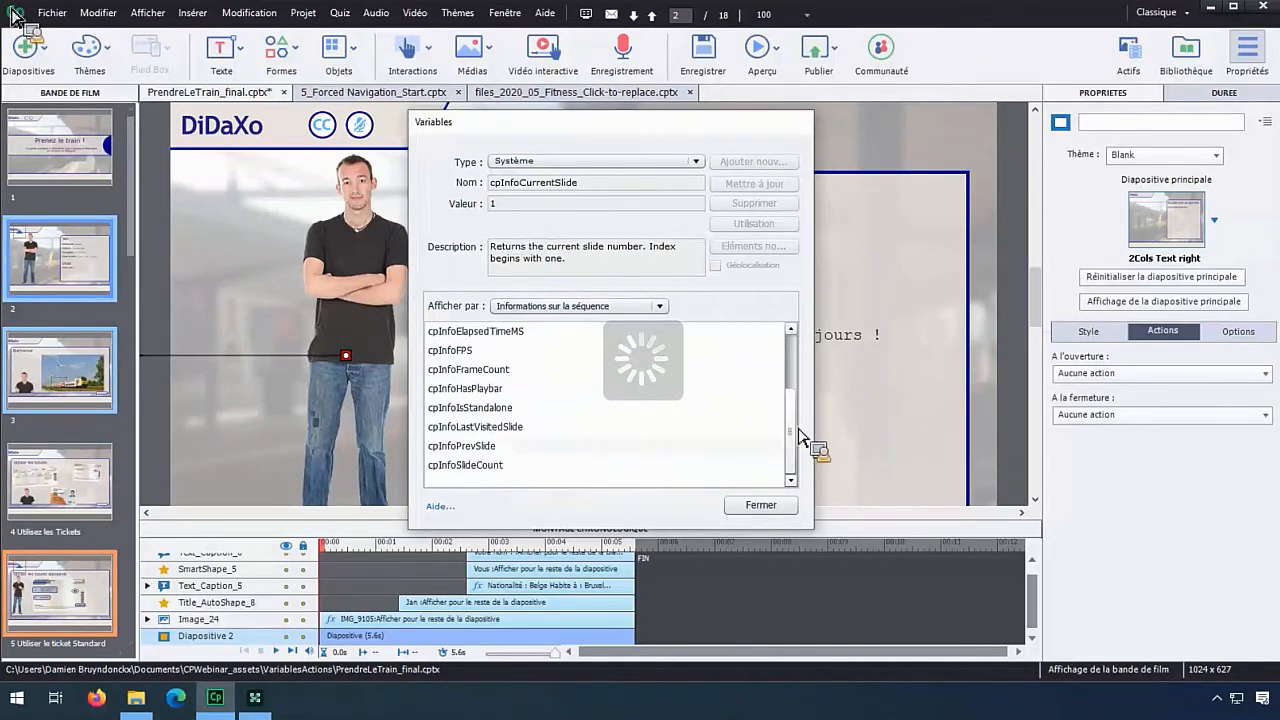
{"action": "left_click", "coordinate": [462, 466]}
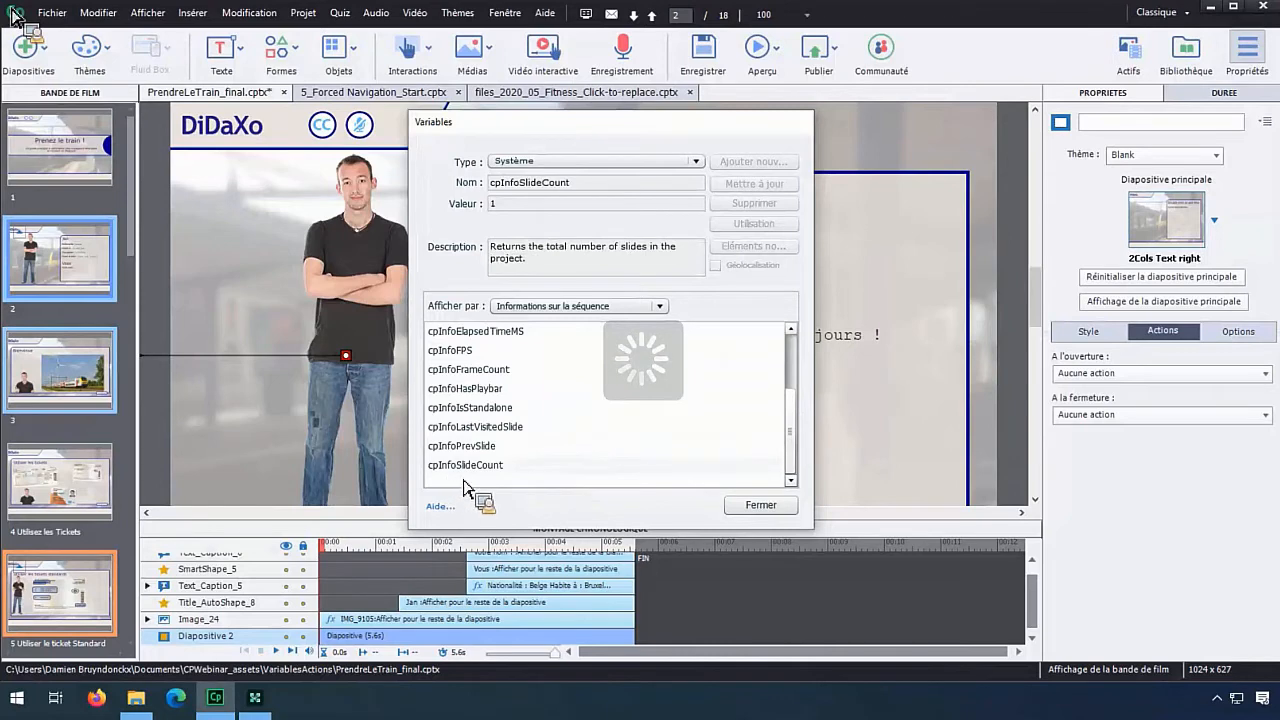
{"action": "left_click_drag", "start_coordinate": [537, 264], "coordinate": [488, 254]}
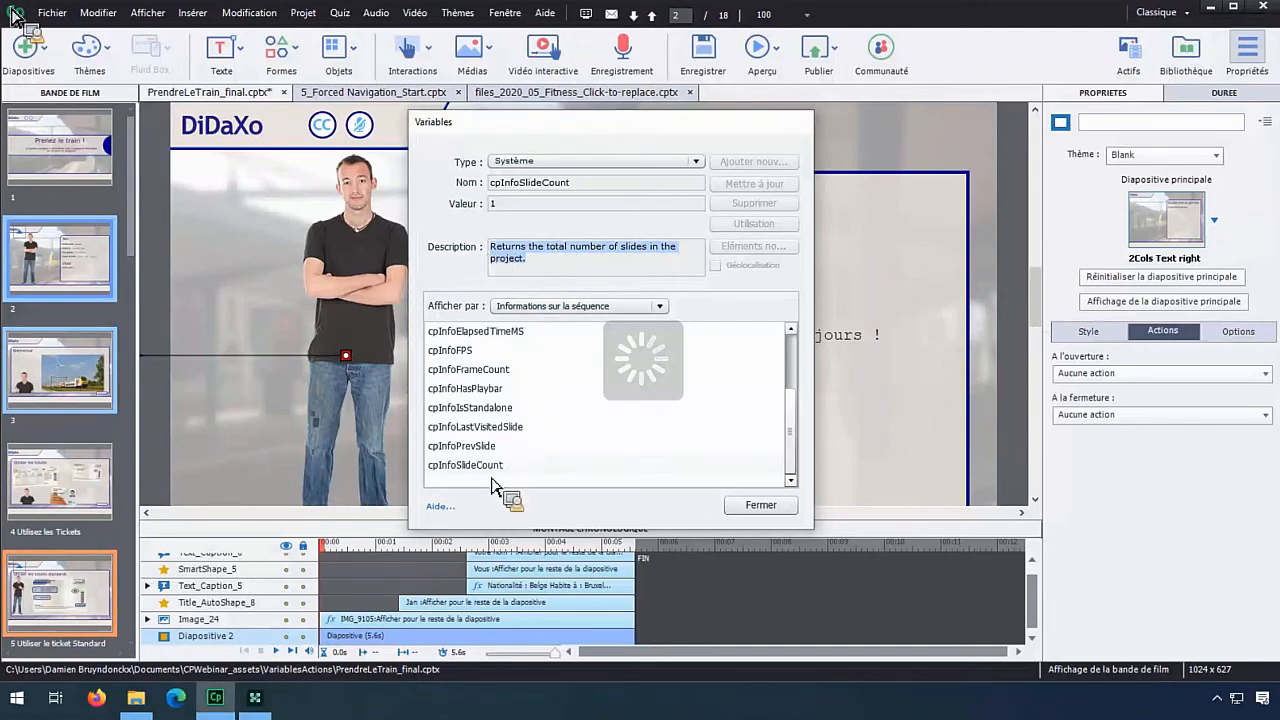
{"action": "left_click_drag", "start_coordinate": [791, 445], "coordinate": [790, 396]}
{"action": "left_click", "coordinate": [526, 372]}
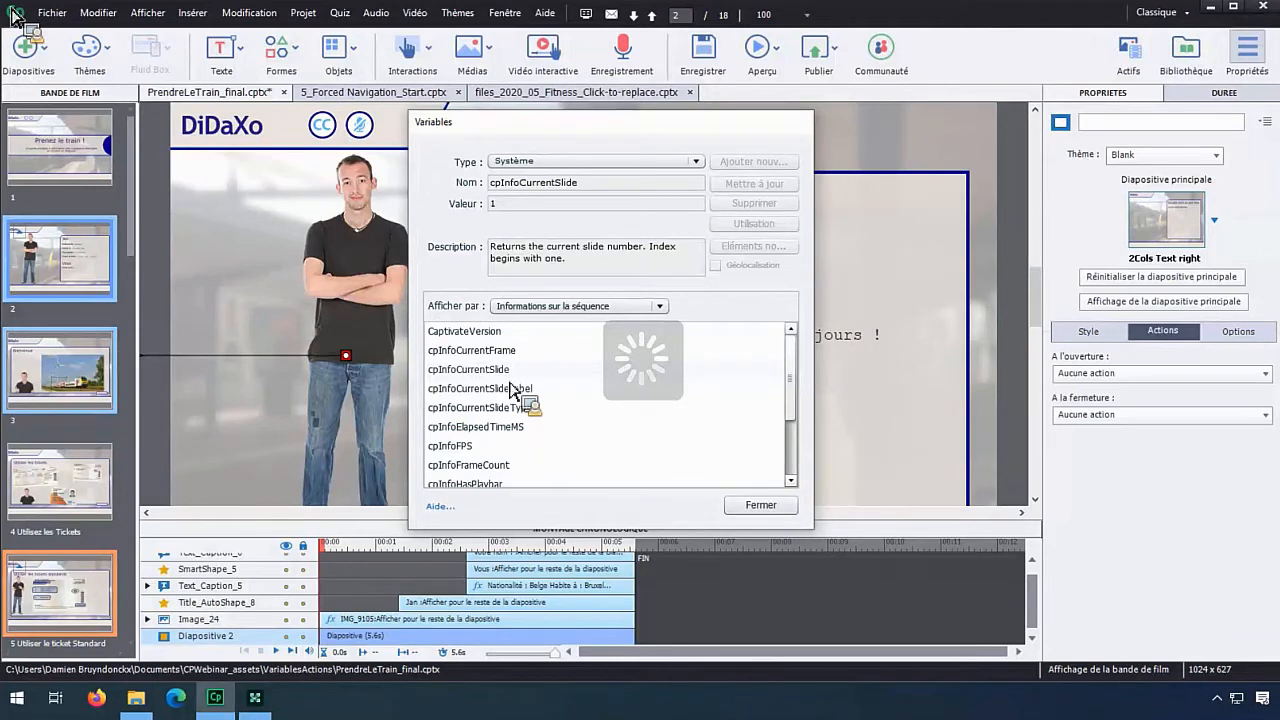
Create a user variable (Utilisateur) named v_name with empty value and description, save it and close the Variables dialog.
{"action": "left_click", "coordinate": [638, 164]}
{"action": "left_click", "coordinate": [524, 177]}
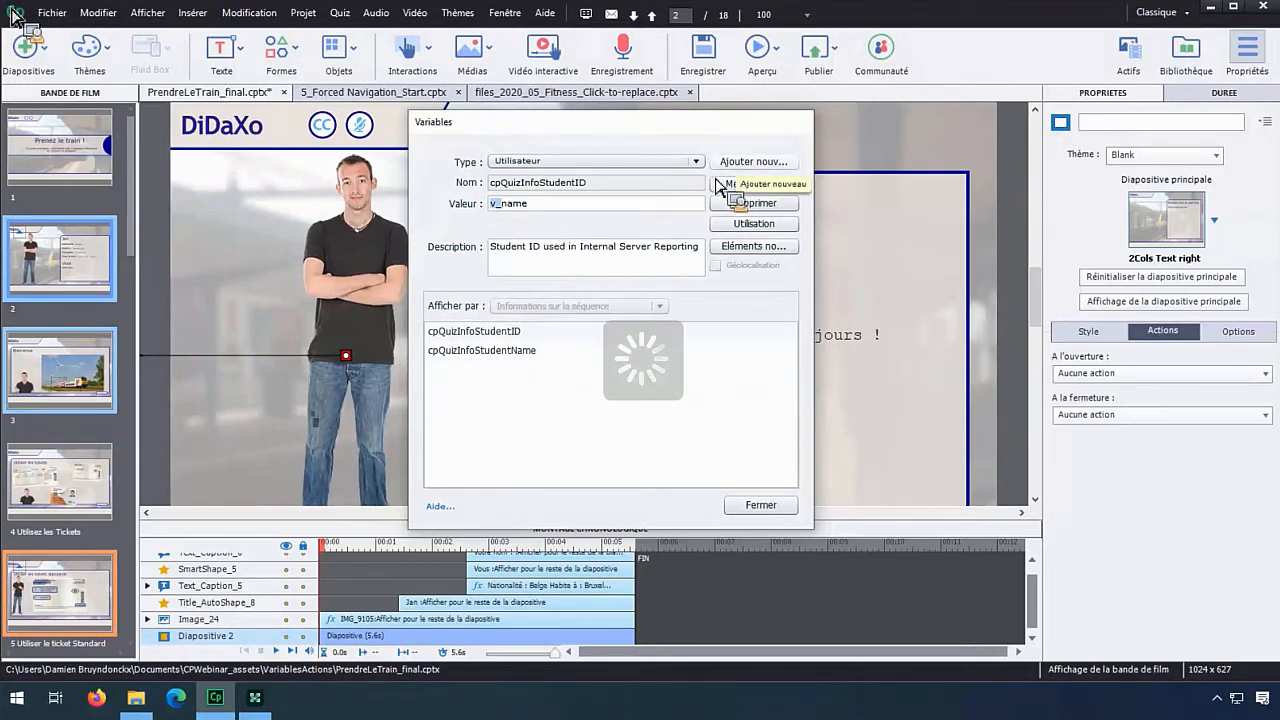
{"action": "left_click", "coordinate": [745, 164]}
{"action": "left_click", "coordinate": [639, 182]}
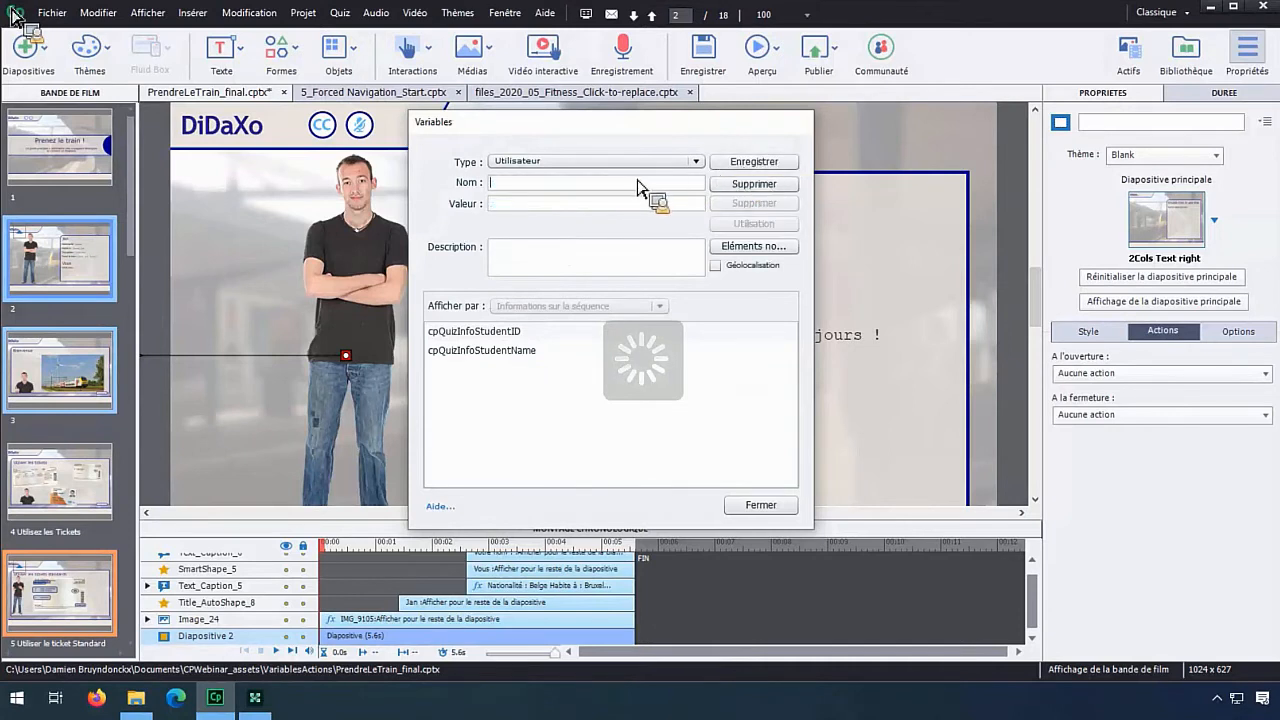
{"action": "type", "text": "v_name"}
{"action": "left_click", "coordinate": [532, 207]}
{"action": "left_click", "coordinate": [571, 257]}
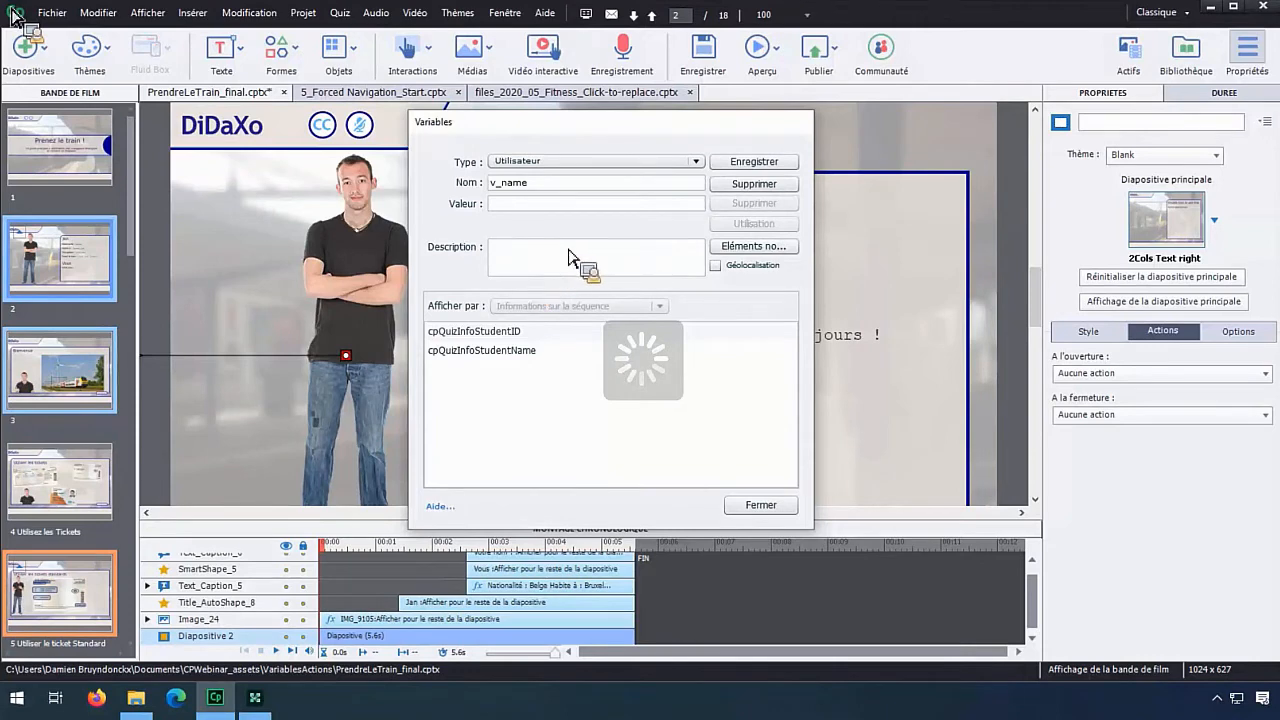
{"action": "left_click", "coordinate": [750, 162]}
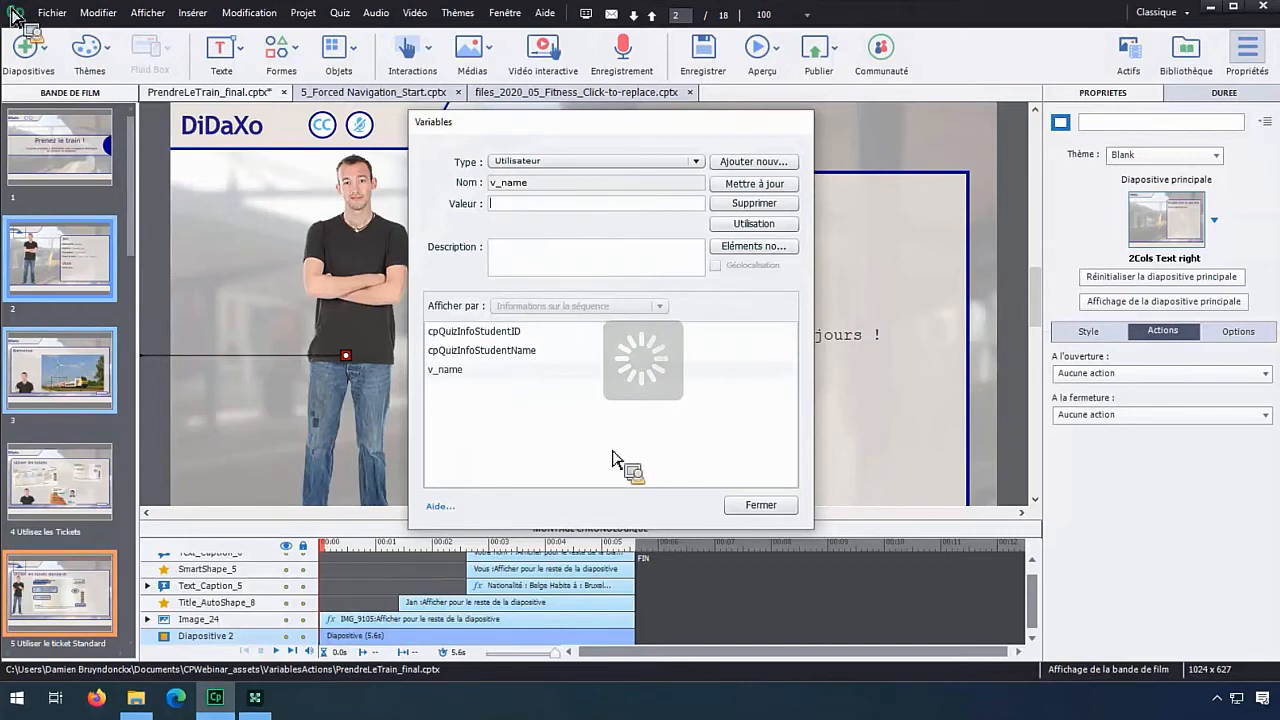
{"action": "left_click", "coordinate": [762, 508]}
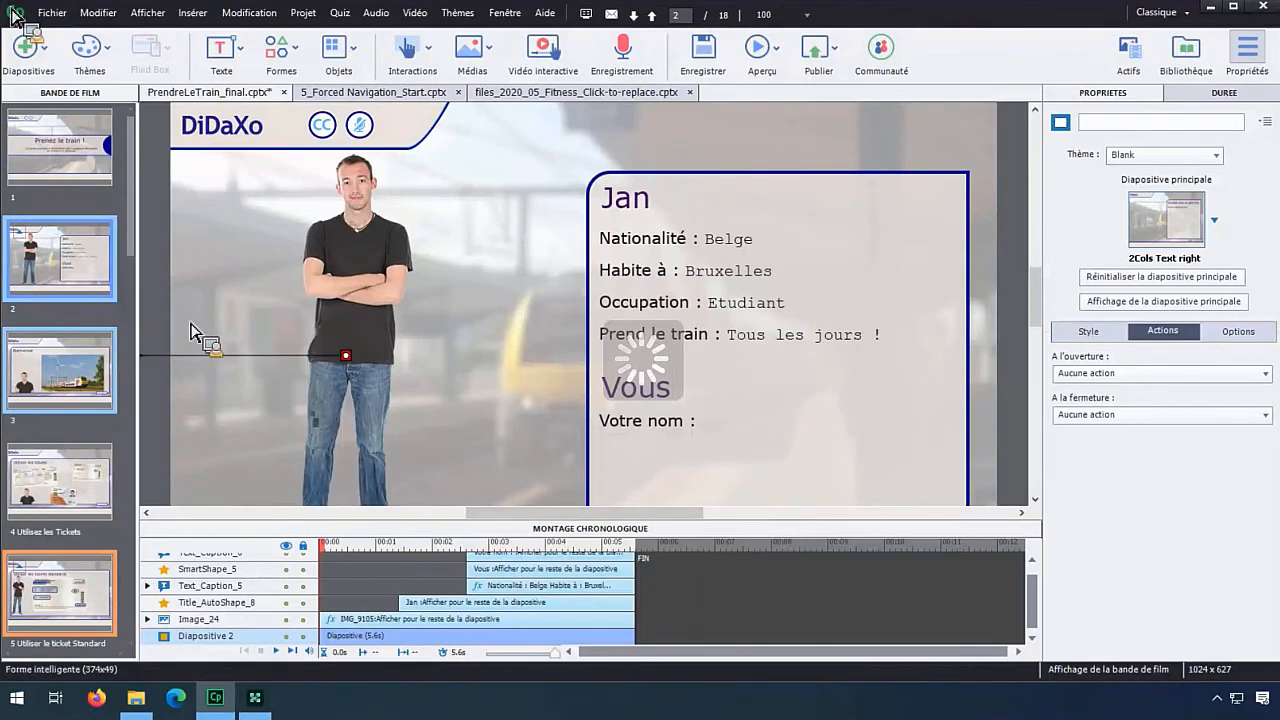
Insert a text entry box on slide 2, widen it beneath "Votre nom :" and place its Envoyer button beside it.
{"action": "scroll", "coordinate": [1036, 305], "scroll_direction": "down", "scroll_amount": 2}
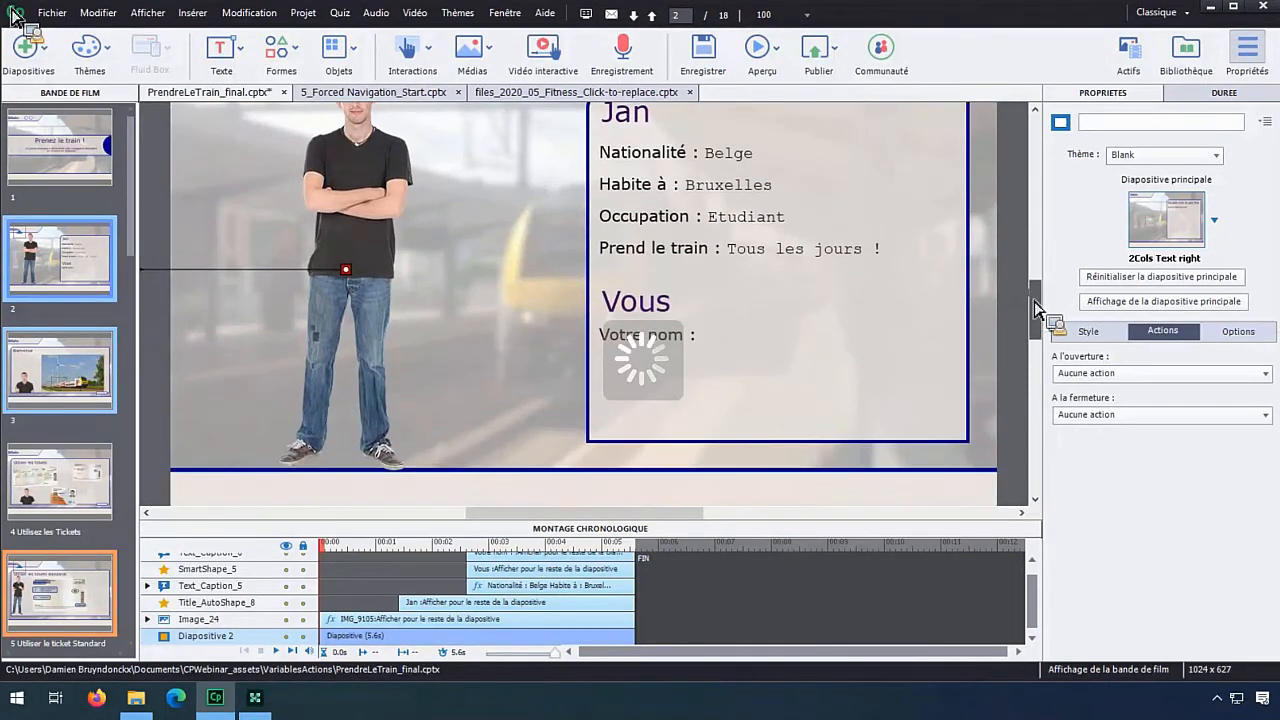
{"action": "left_click", "coordinate": [427, 60]}
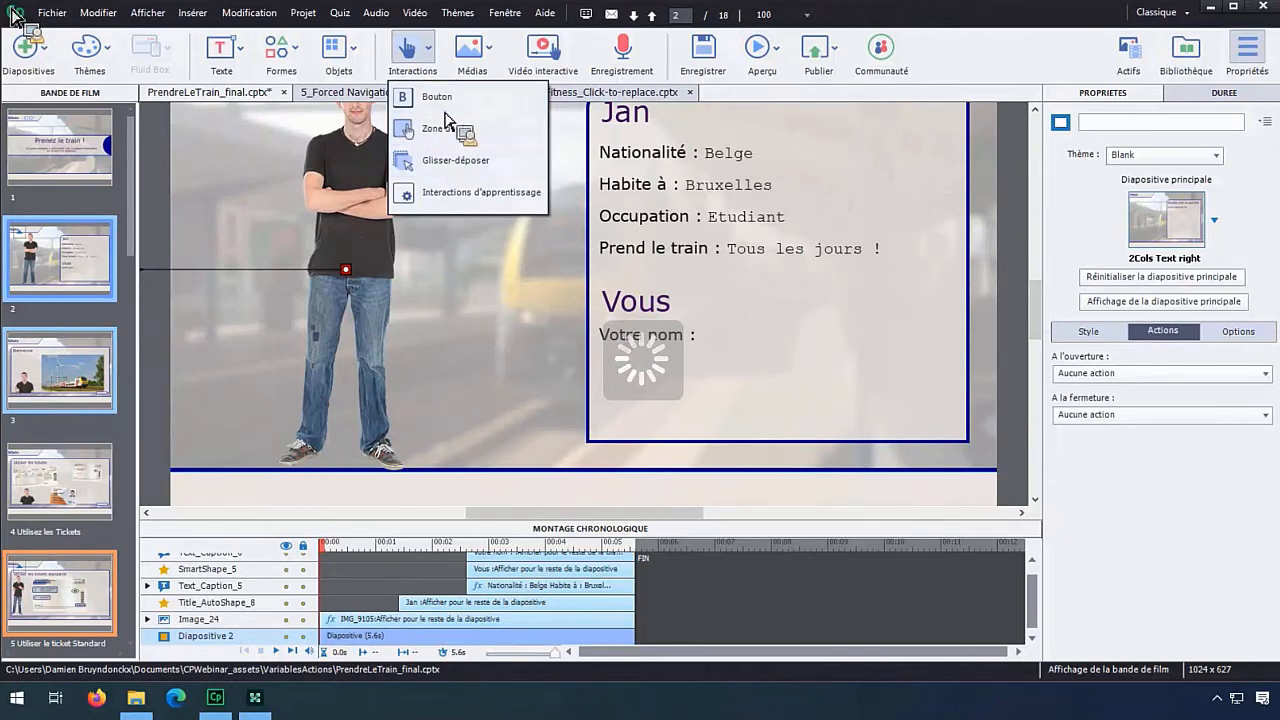
{"action": "left_click", "coordinate": [236, 58]}
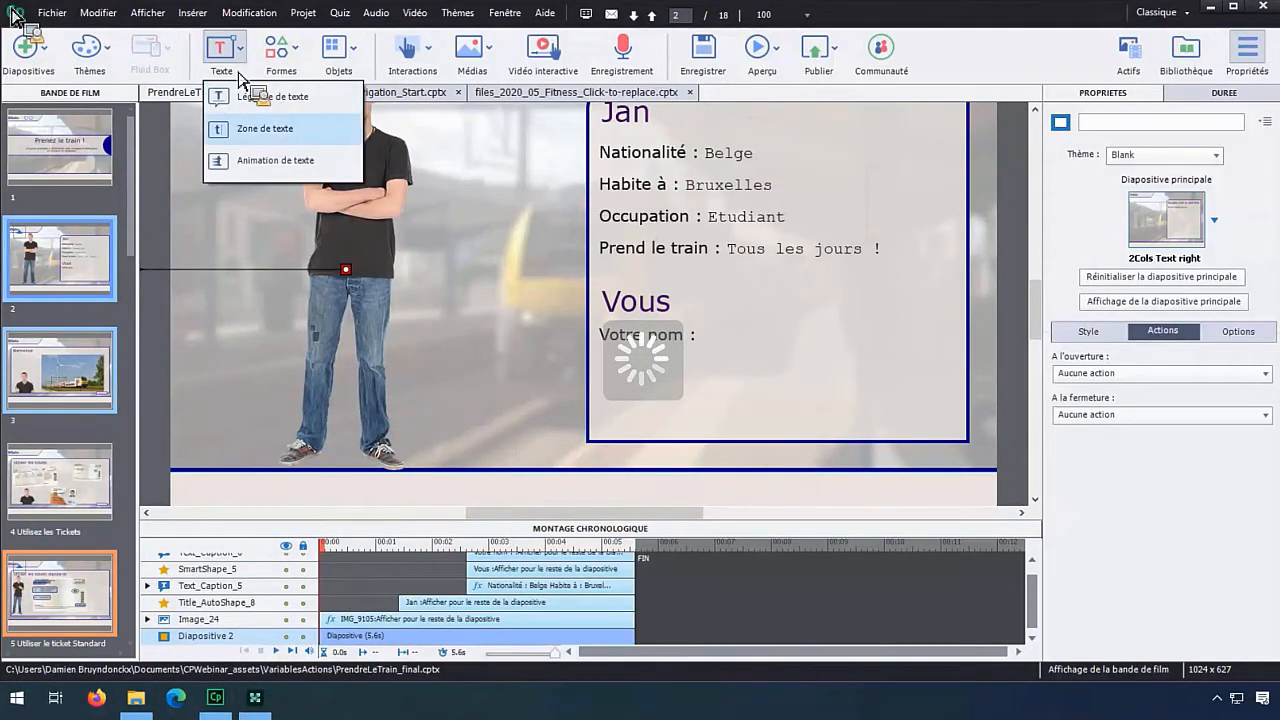
{"action": "left_click", "coordinate": [262, 128]}
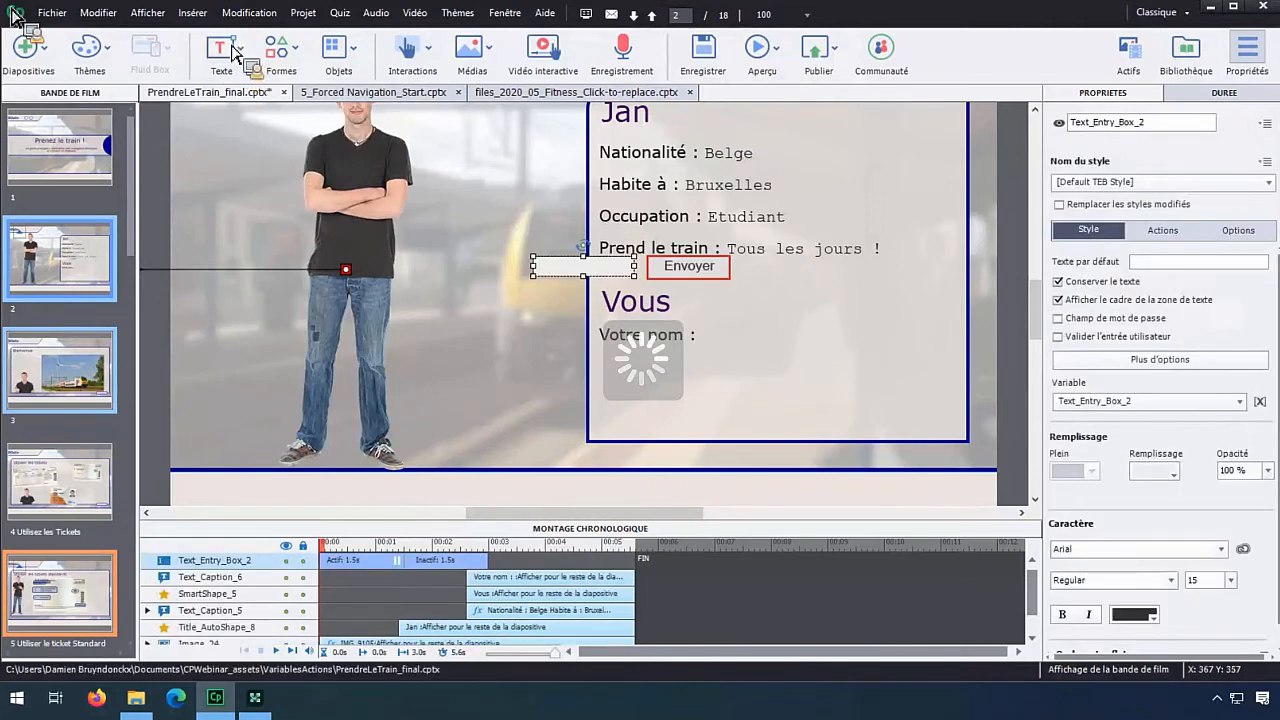
{"action": "left_click_drag", "start_coordinate": [575, 267], "coordinate": [830, 372]}
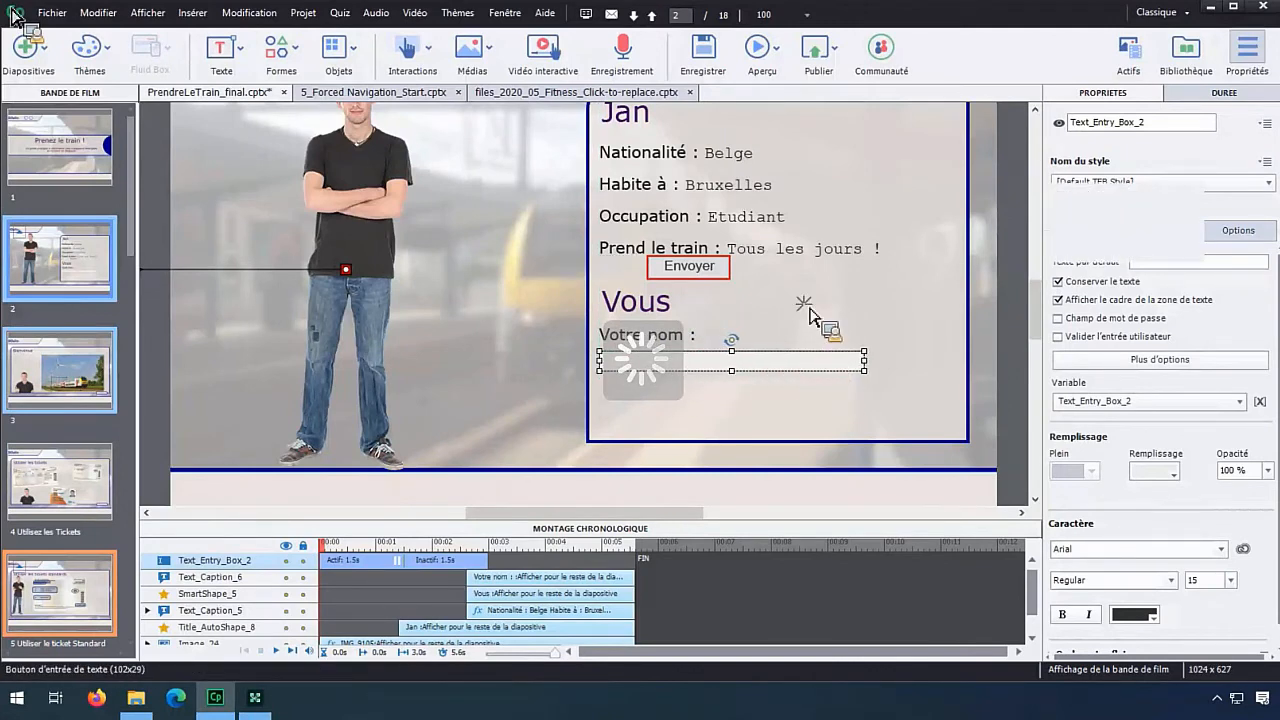
{"action": "left_click_drag", "start_coordinate": [724, 277], "coordinate": [940, 370]}
{"action": "left_click_drag", "start_coordinate": [850, 362], "coordinate": [847, 360]}
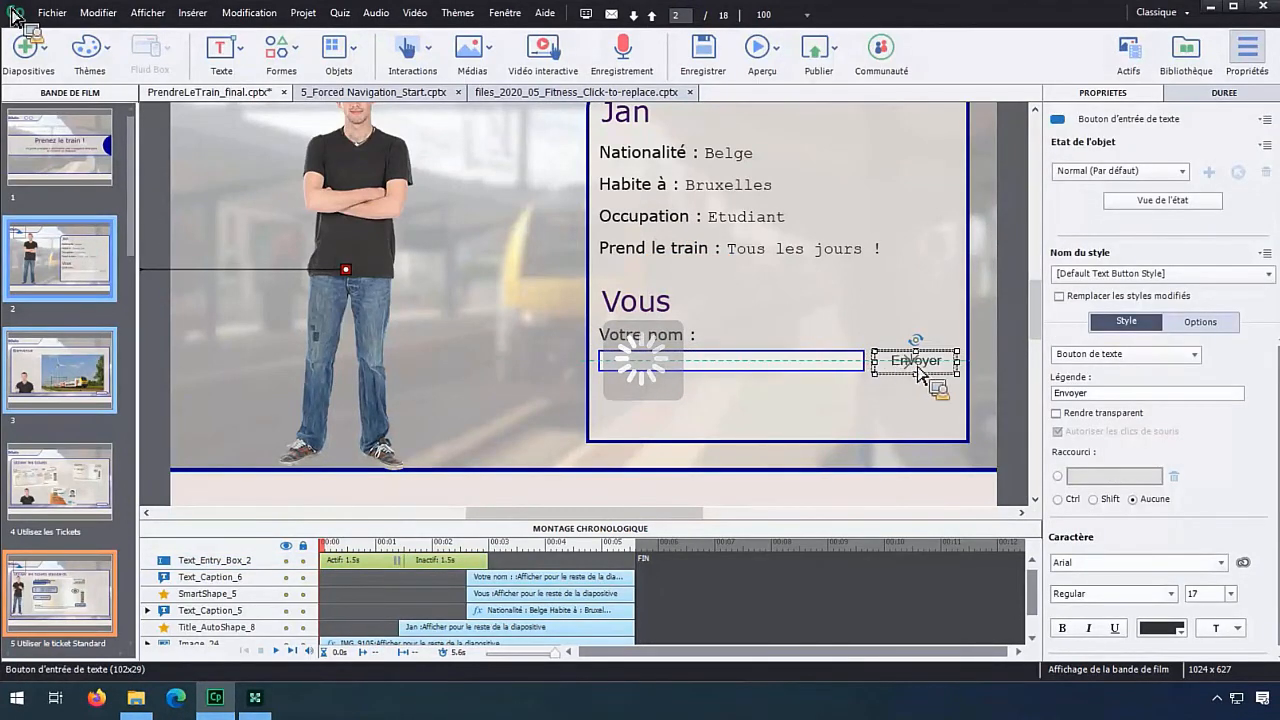
Move the text entry box to start at 2.6 s on the timeline and associate it with the v_name variable.
{"action": "left_click_drag", "start_coordinate": [671, 521], "coordinate": [666, 467]}
{"action": "left_click_drag", "start_coordinate": [425, 520], "coordinate": [510, 522]}
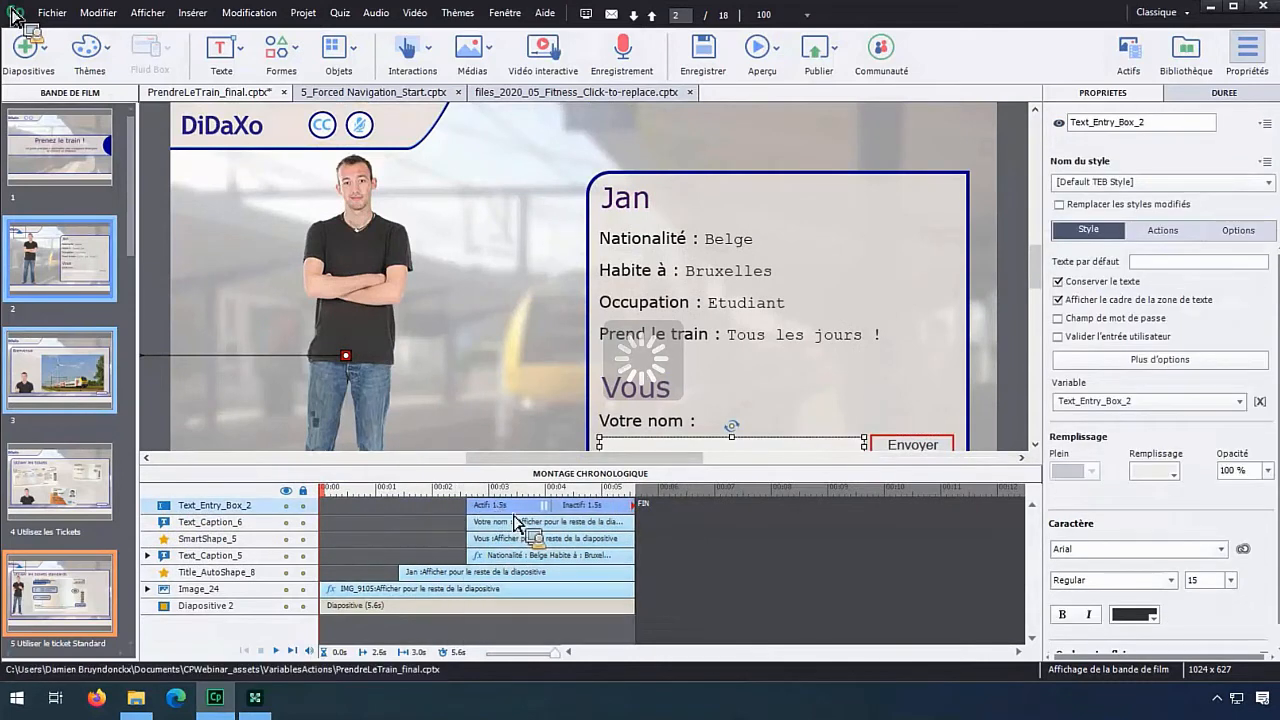
{"action": "left_click_drag", "start_coordinate": [1036, 267], "coordinate": [1039, 284]}
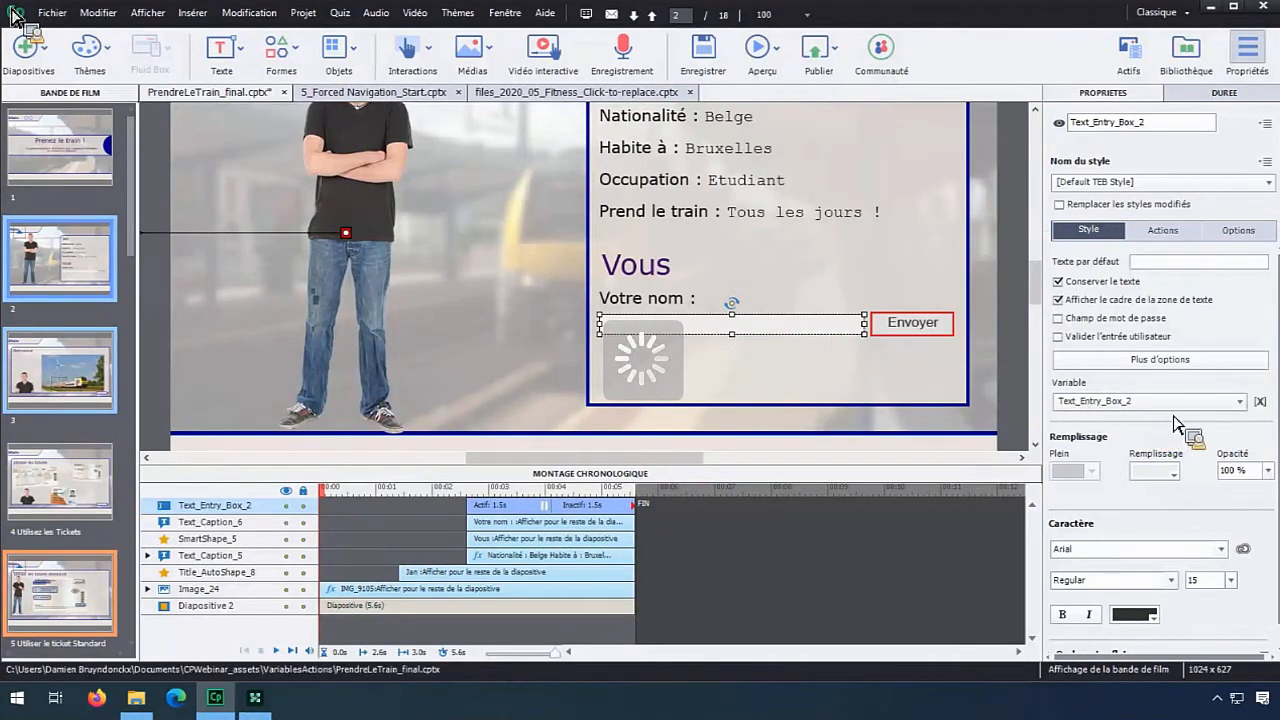
{"action": "left_click", "coordinate": [1064, 401]}
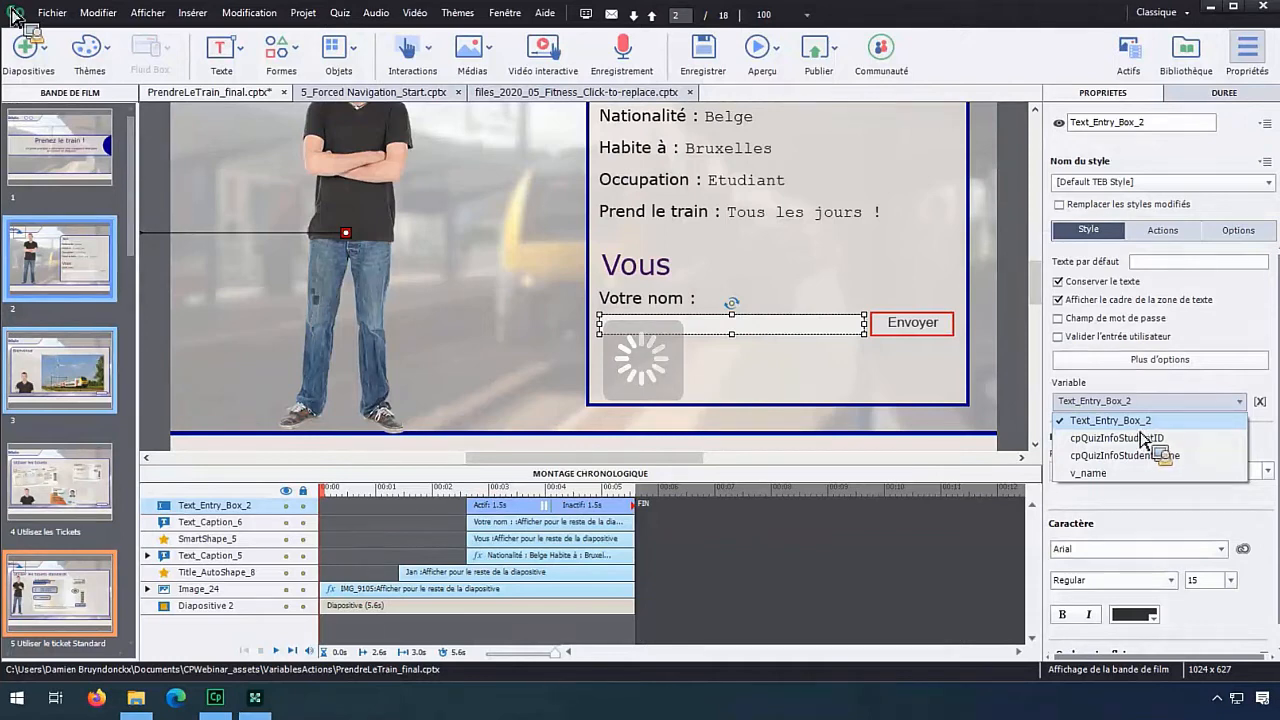
{"action": "left_click", "coordinate": [1090, 475]}
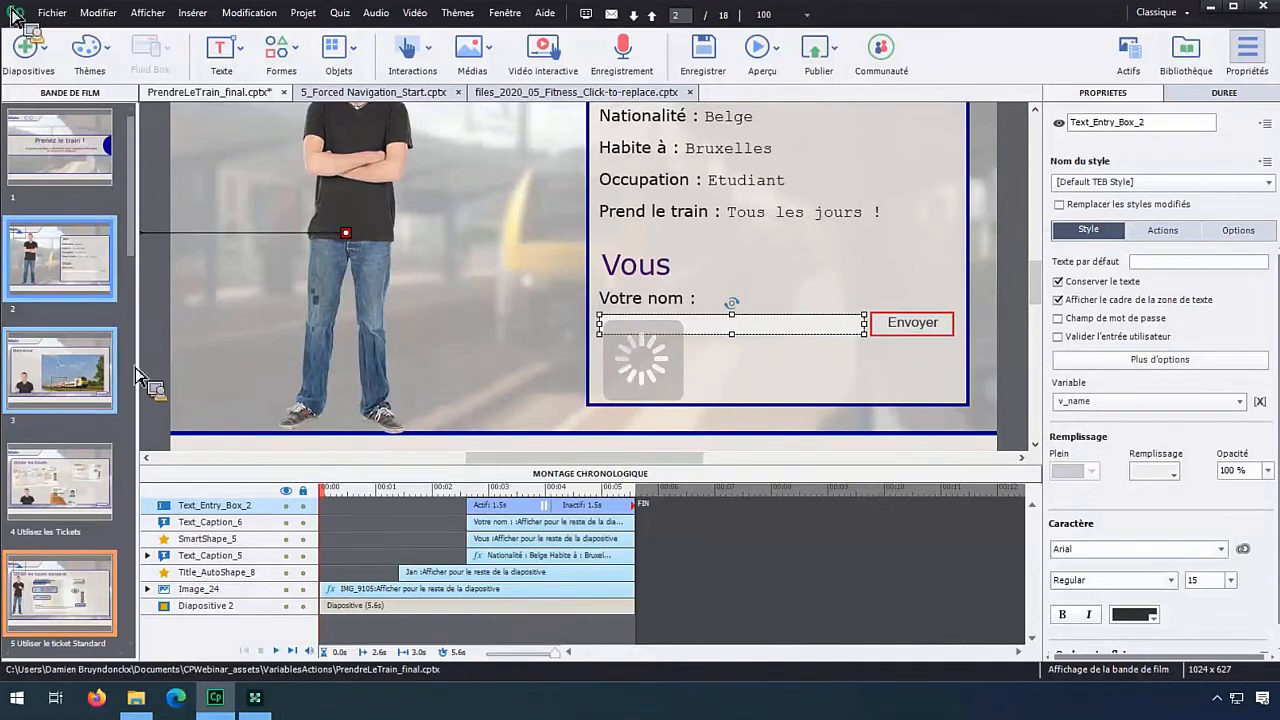
Insert the user variable v_name after "Bienvenue" in the title of slide 3.
{"action": "left_click", "coordinate": [82, 380]}
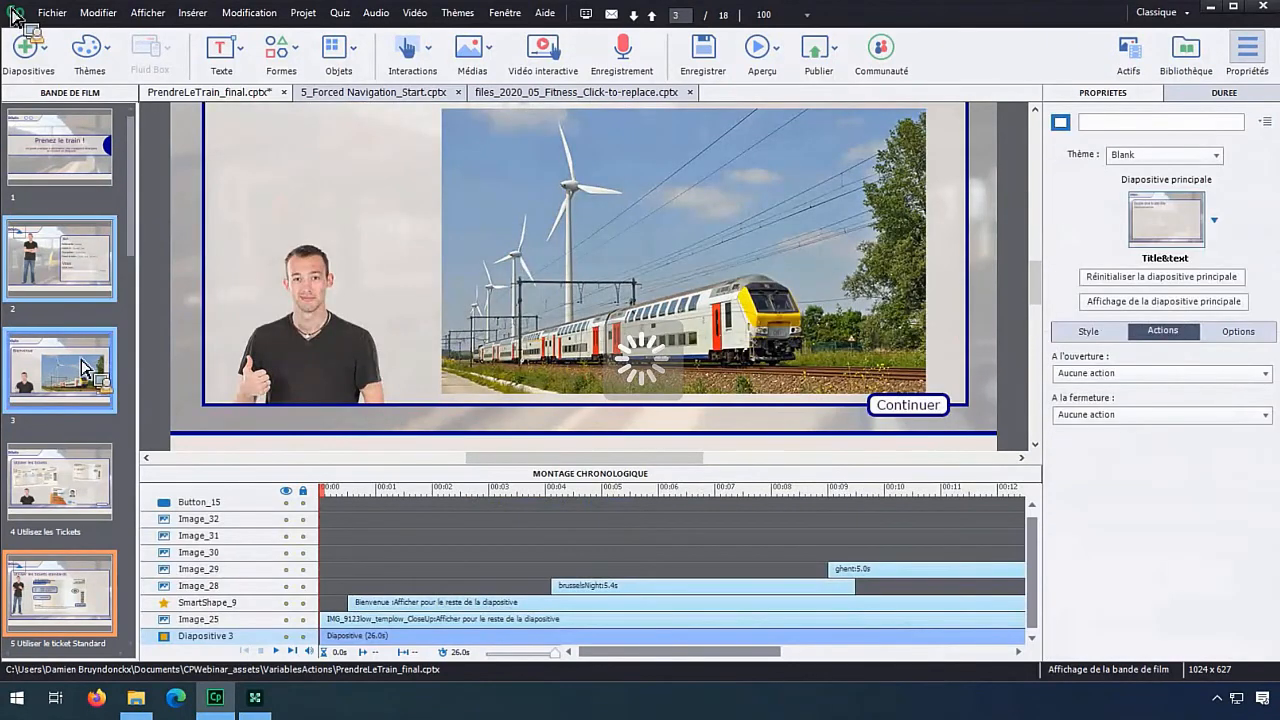
{"action": "left_click_drag", "start_coordinate": [88, 370], "coordinate": [68, 292]}
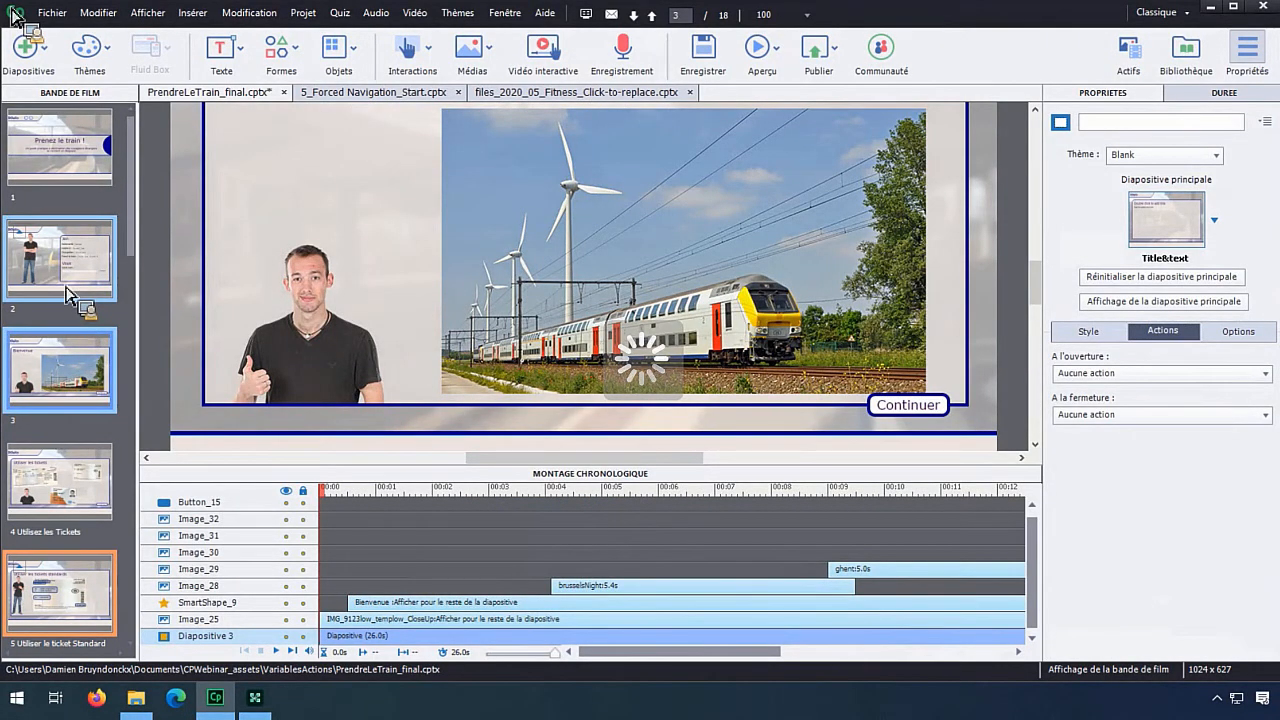
{"action": "left_click_drag", "start_coordinate": [1037, 303], "coordinate": [1036, 262]}
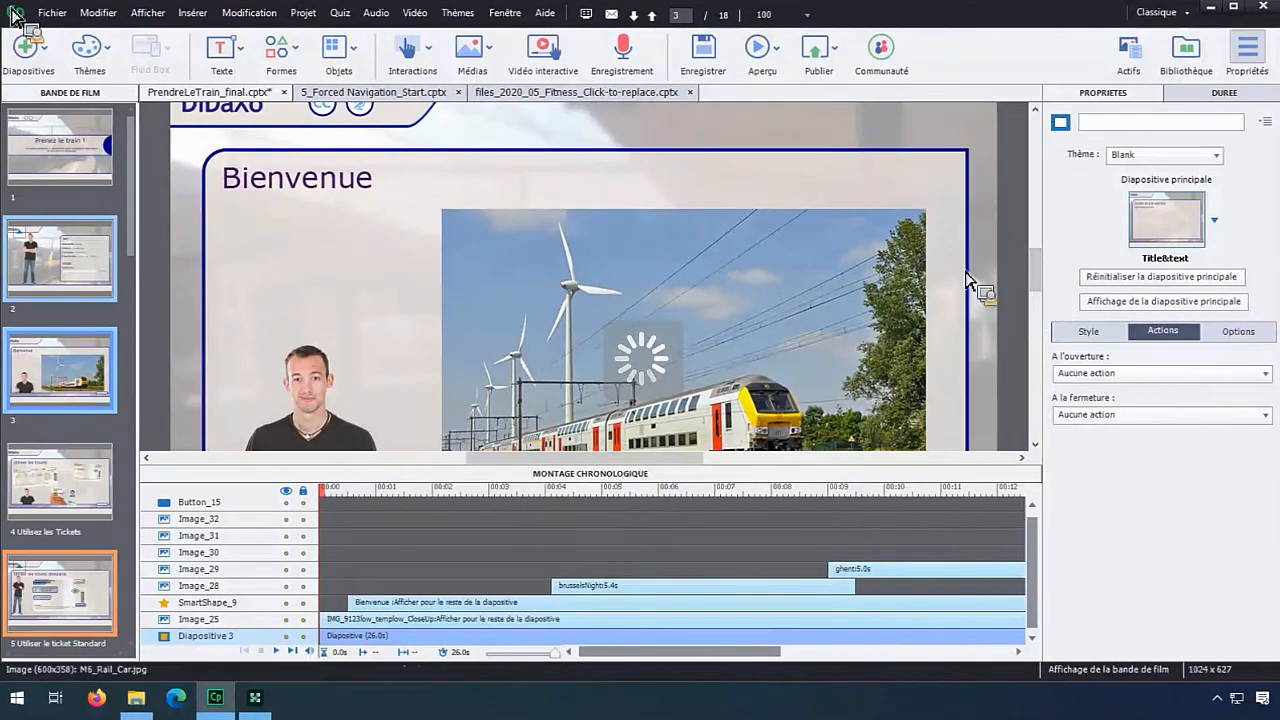
{"action": "left_click", "coordinate": [340, 195]}
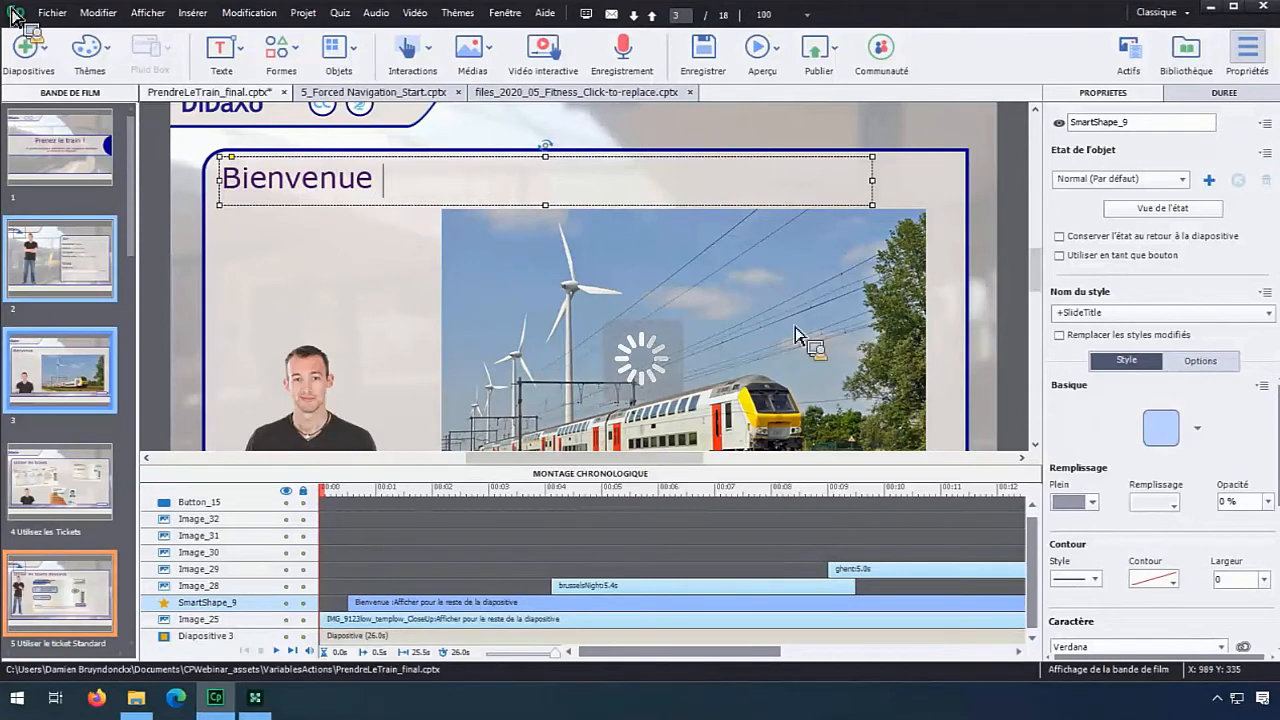
{"action": "scroll", "coordinate": [1275, 432], "scroll_direction": "down", "scroll_amount": 1}
{"action": "scroll", "coordinate": [1275, 432], "scroll_direction": "down", "scroll_amount": 5}
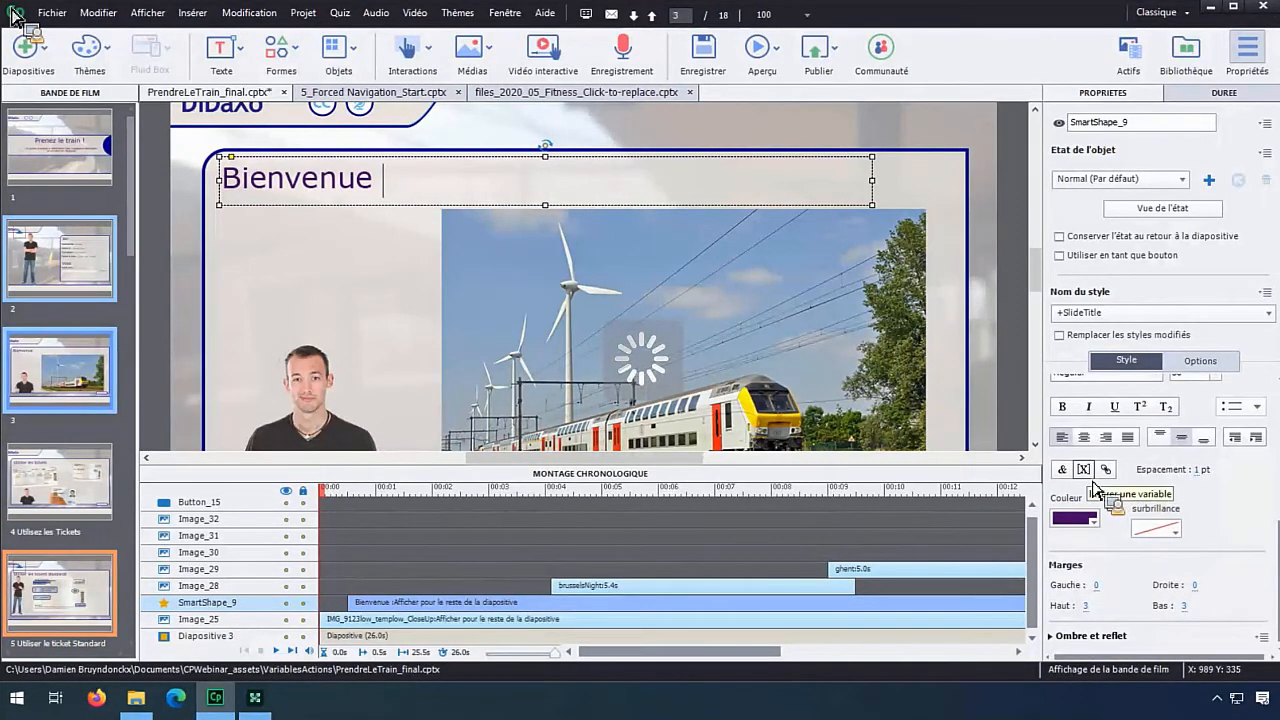
{"action": "left_click", "coordinate": [1083, 469]}
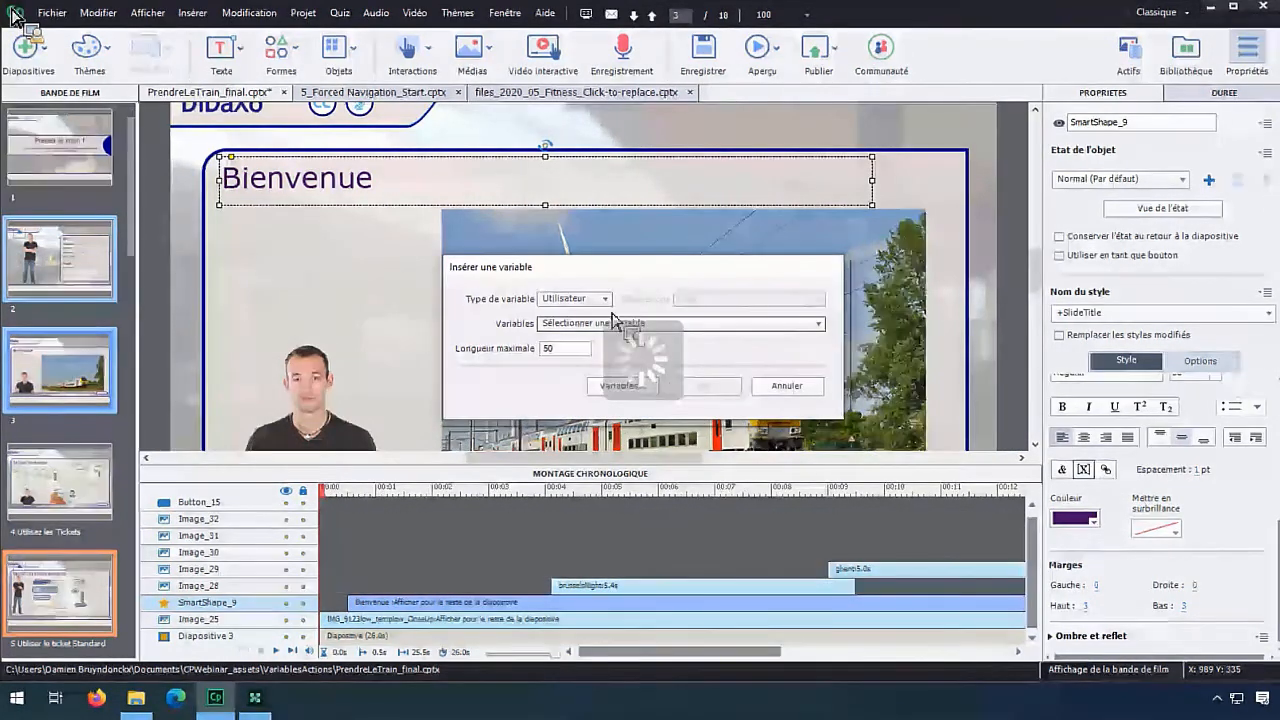
{"action": "left_click", "coordinate": [625, 323]}
{"action": "left_click", "coordinate": [575, 414]}
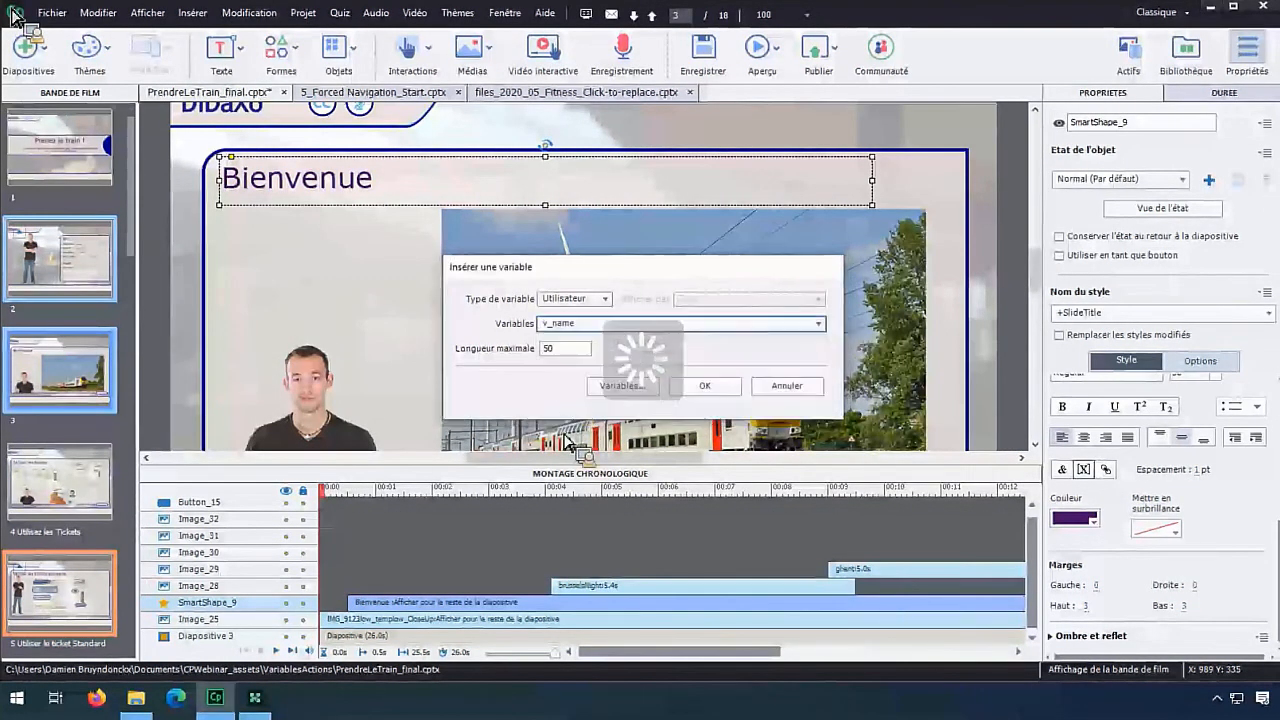
{"action": "left_click", "coordinate": [704, 386]}
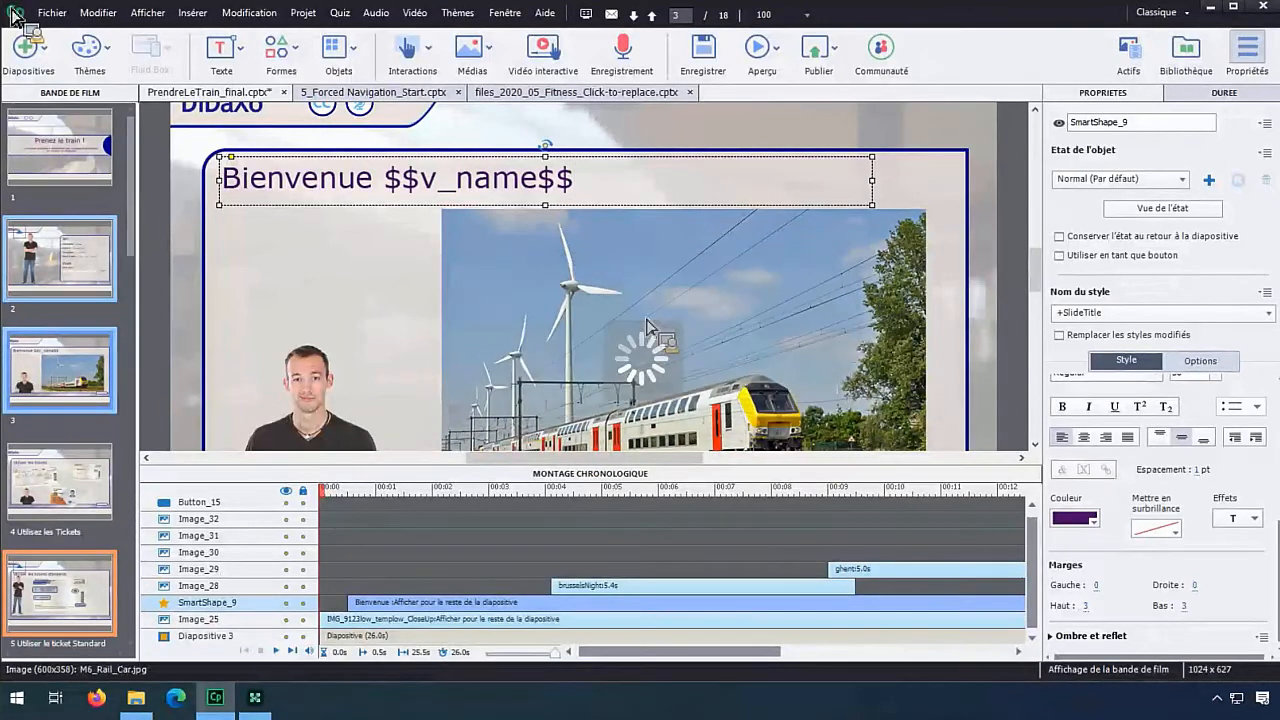
Preview the project in the browser from slide 1, submit the learner's first name on slide 2, and return to the project.
{"action": "left_click", "coordinate": [103, 162]}
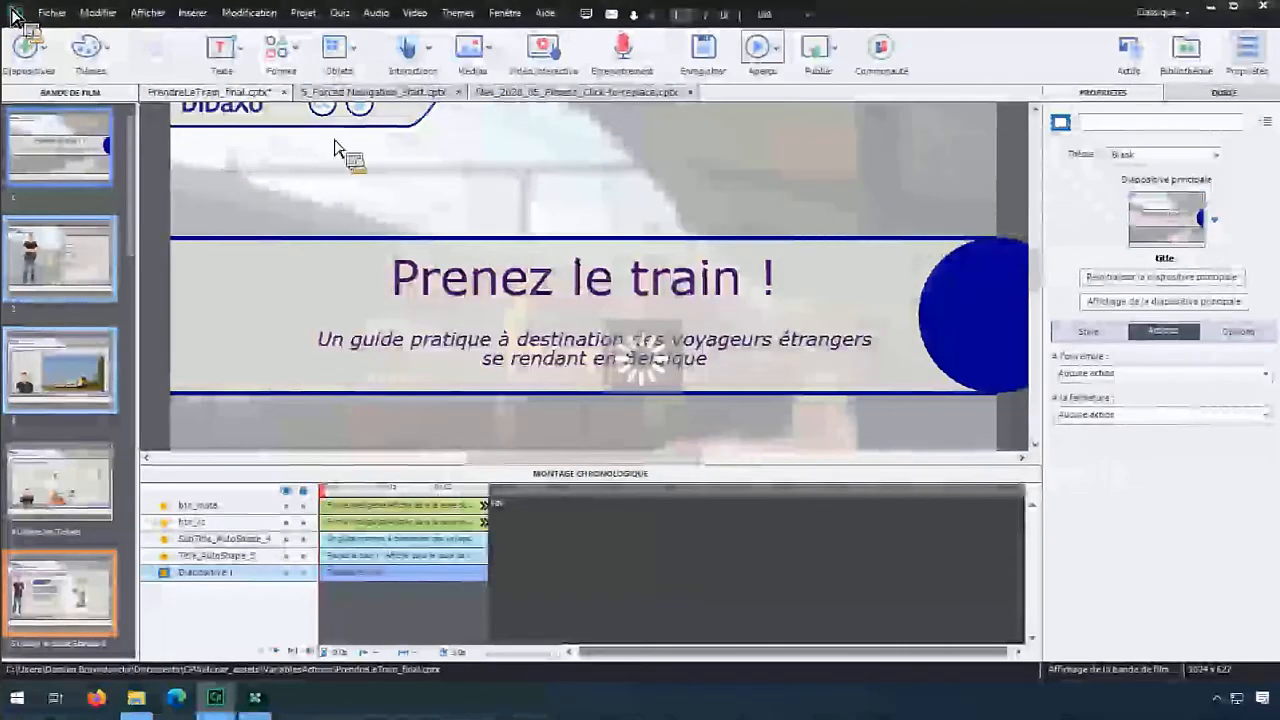
{"action": "left_click", "coordinate": [776, 47]}
{"action": "left_click", "coordinate": [785, 100]}
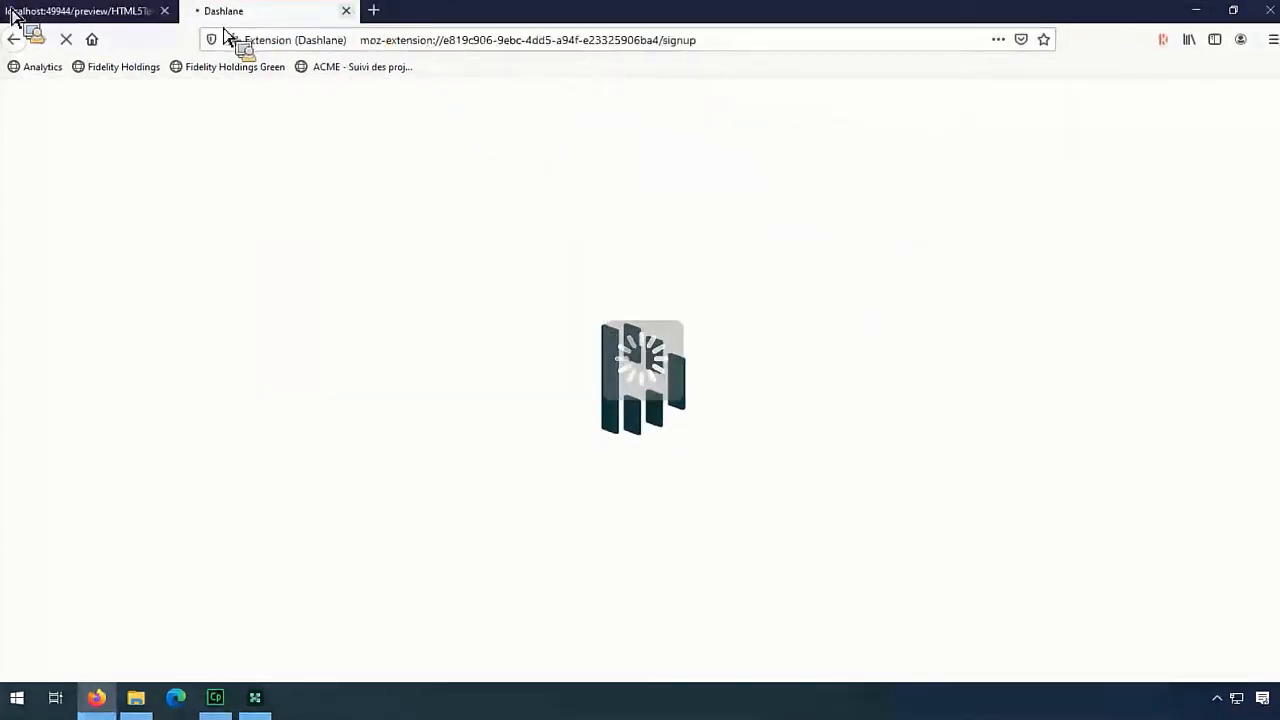
{"action": "left_click", "coordinate": [346, 11]}
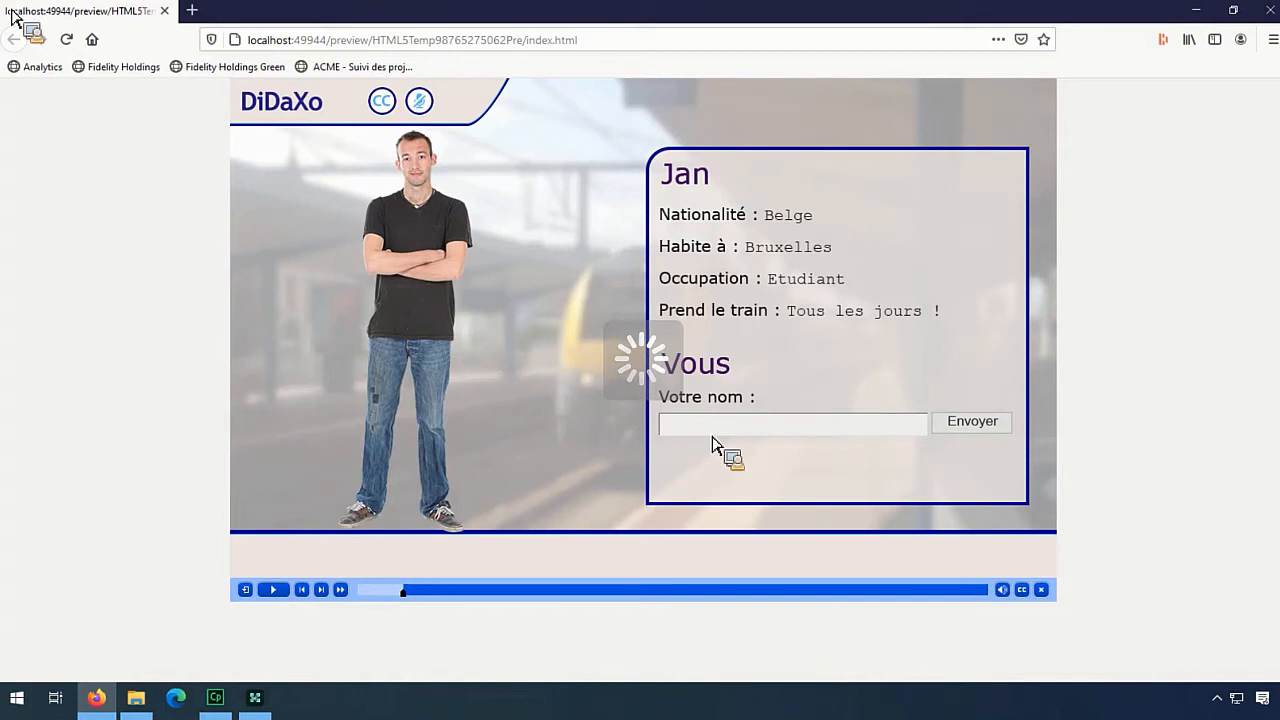
{"action": "type", "text": "mien"}
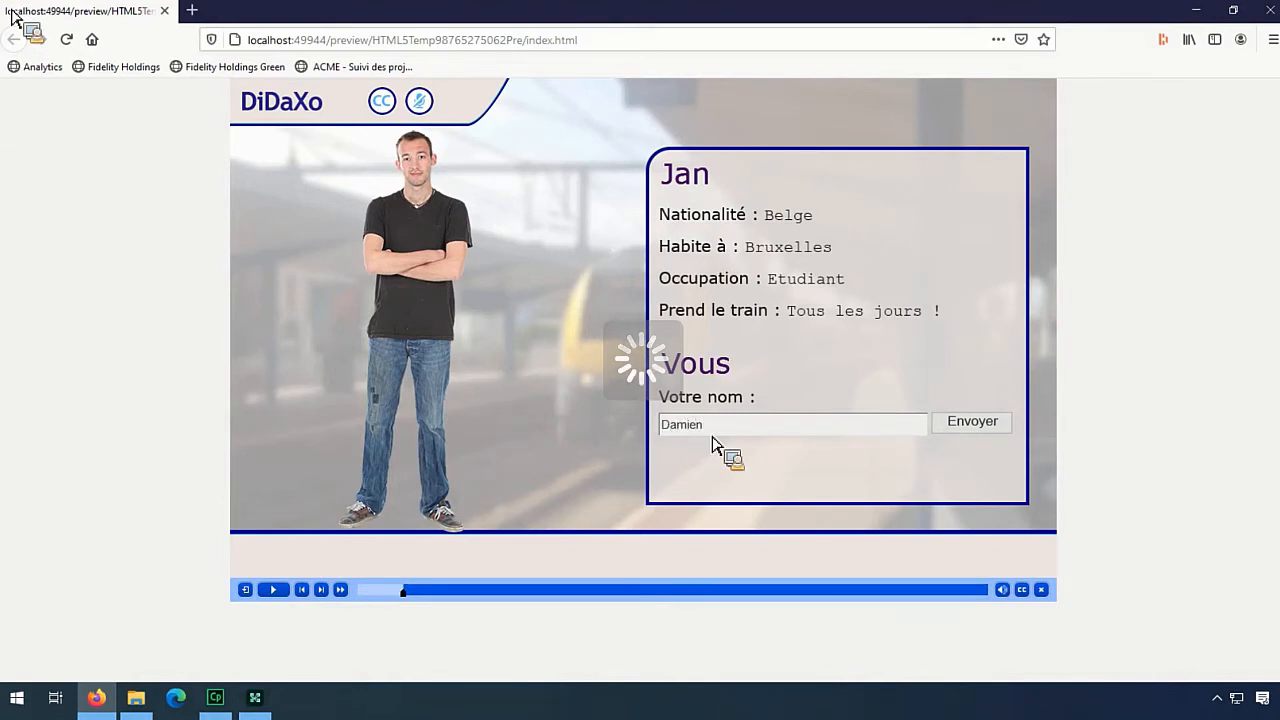
{"action": "left_click", "coordinate": [1000, 432]}
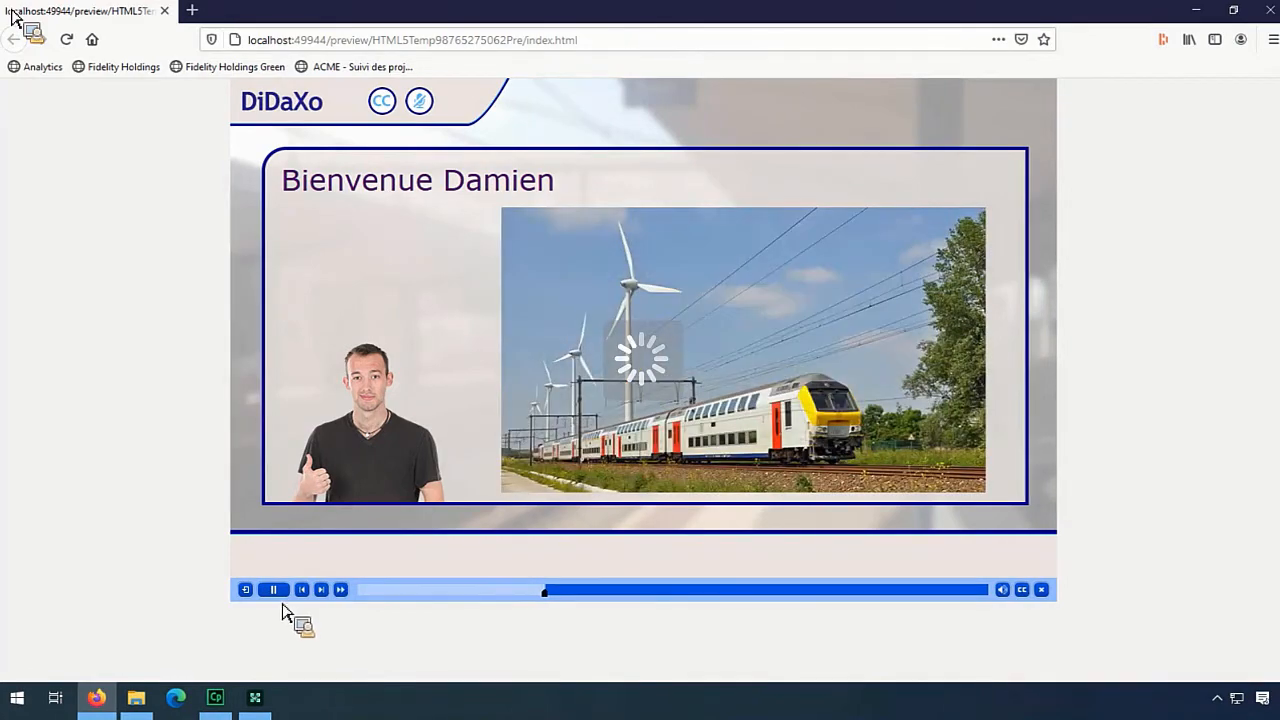
{"action": "left_click", "coordinate": [1202, 15]}
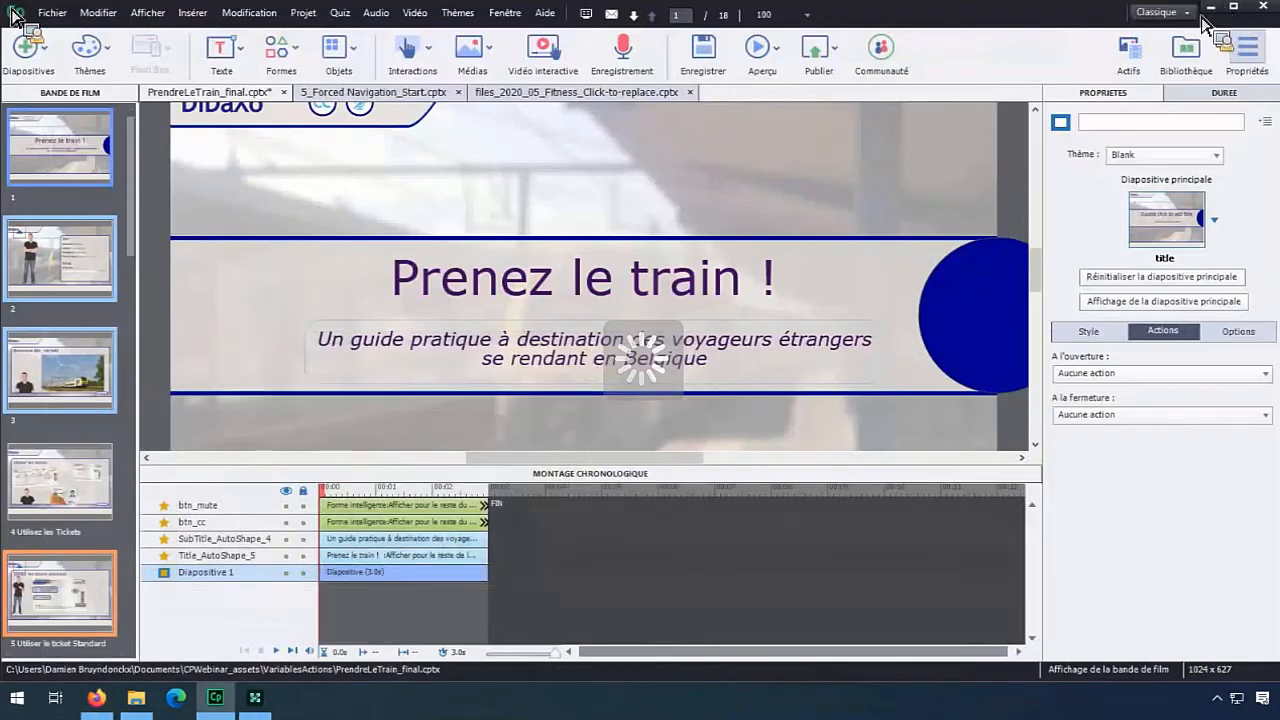
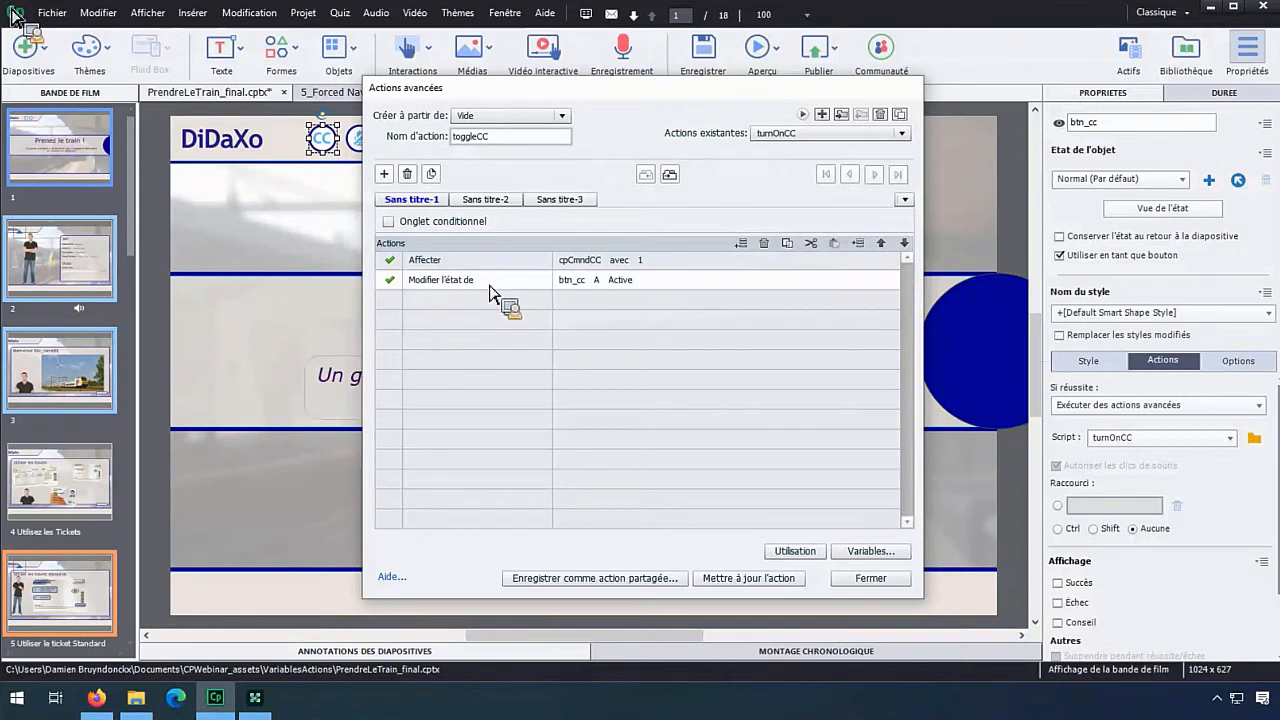
Delete the Modifier l'état de action from toggleCC and replace its Affecter action with Basculer on cpCmndCC.
{"action": "left_click", "coordinate": [768, 247]}
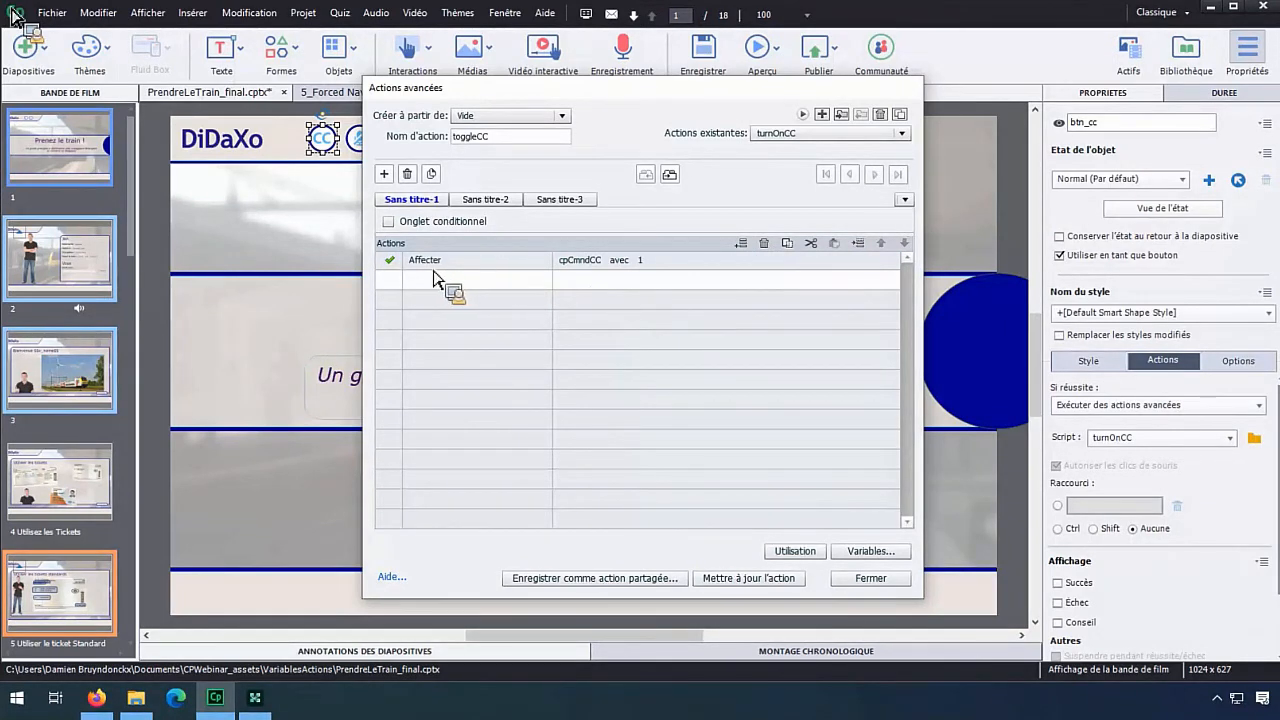
{"action": "left_click", "coordinate": [598, 263]}
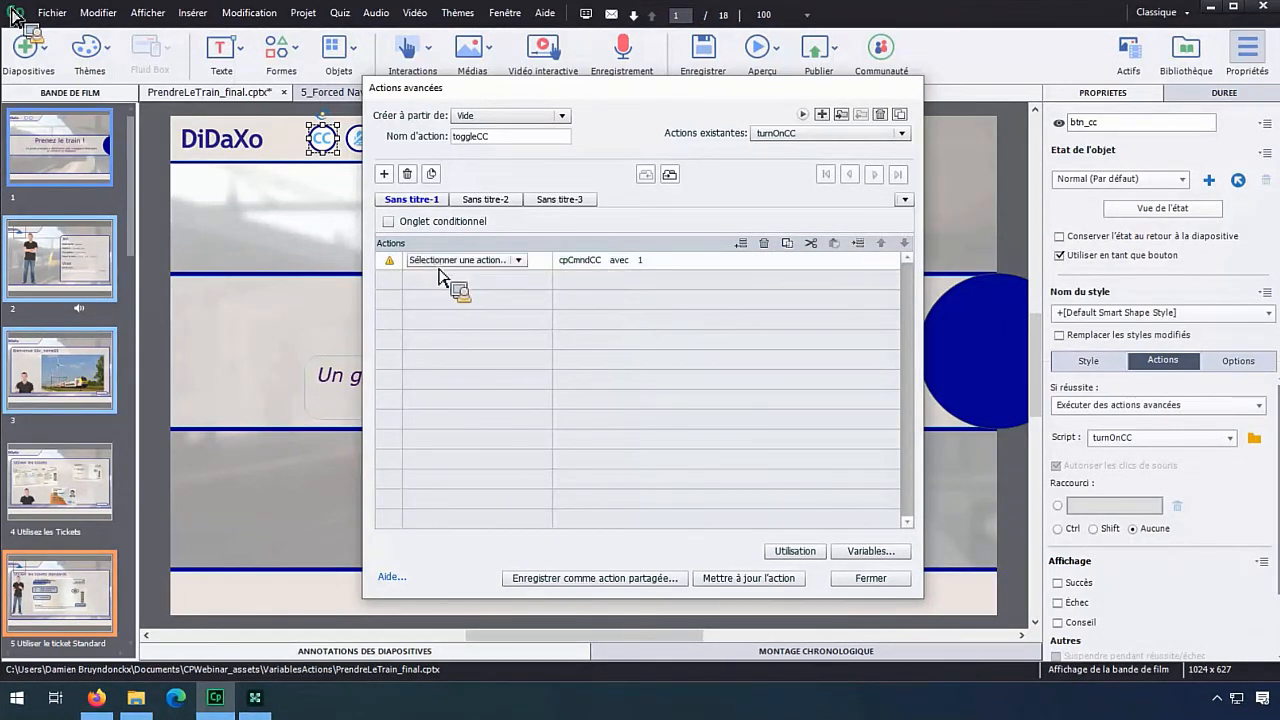
{"action": "left_click", "coordinate": [518, 264]}
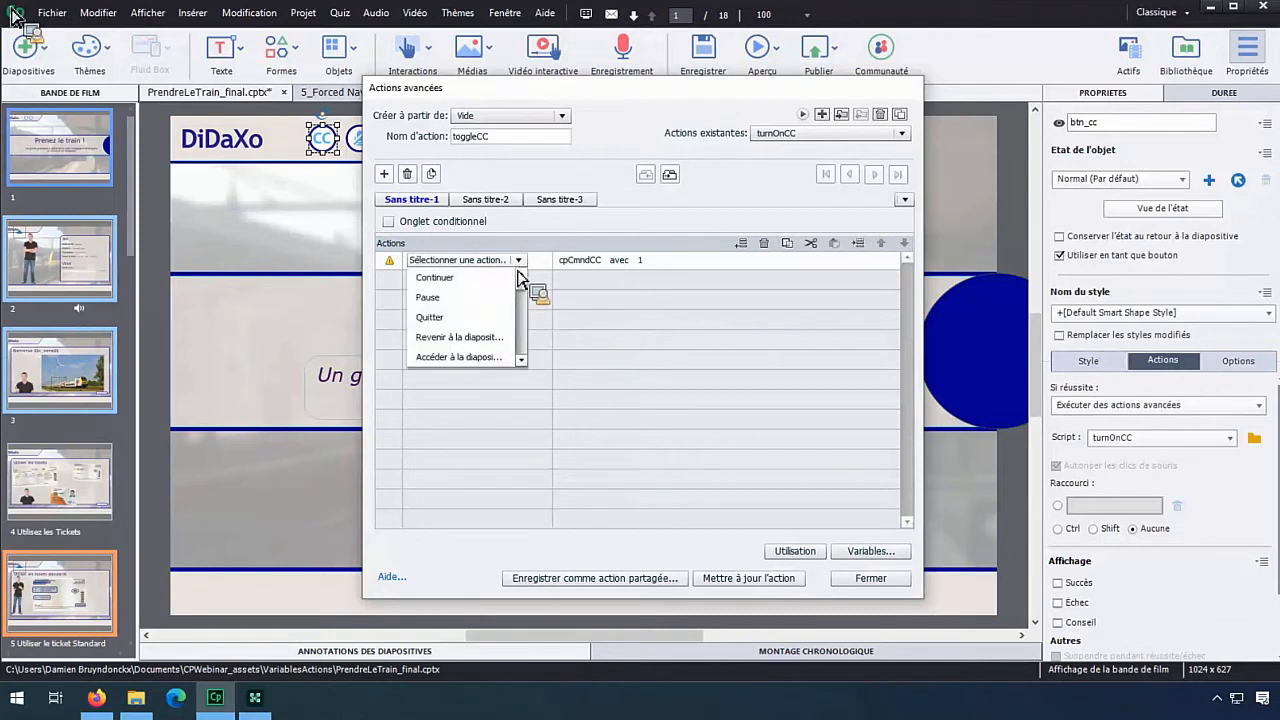
{"action": "scroll", "coordinate": [521, 360], "scroll_direction": "down", "scroll_amount": 4}
{"action": "scroll", "coordinate": [521, 360], "scroll_direction": "down", "scroll_amount": 8}
{"action": "scroll", "coordinate": [526, 366], "scroll_direction": "down", "scroll_amount": 9}
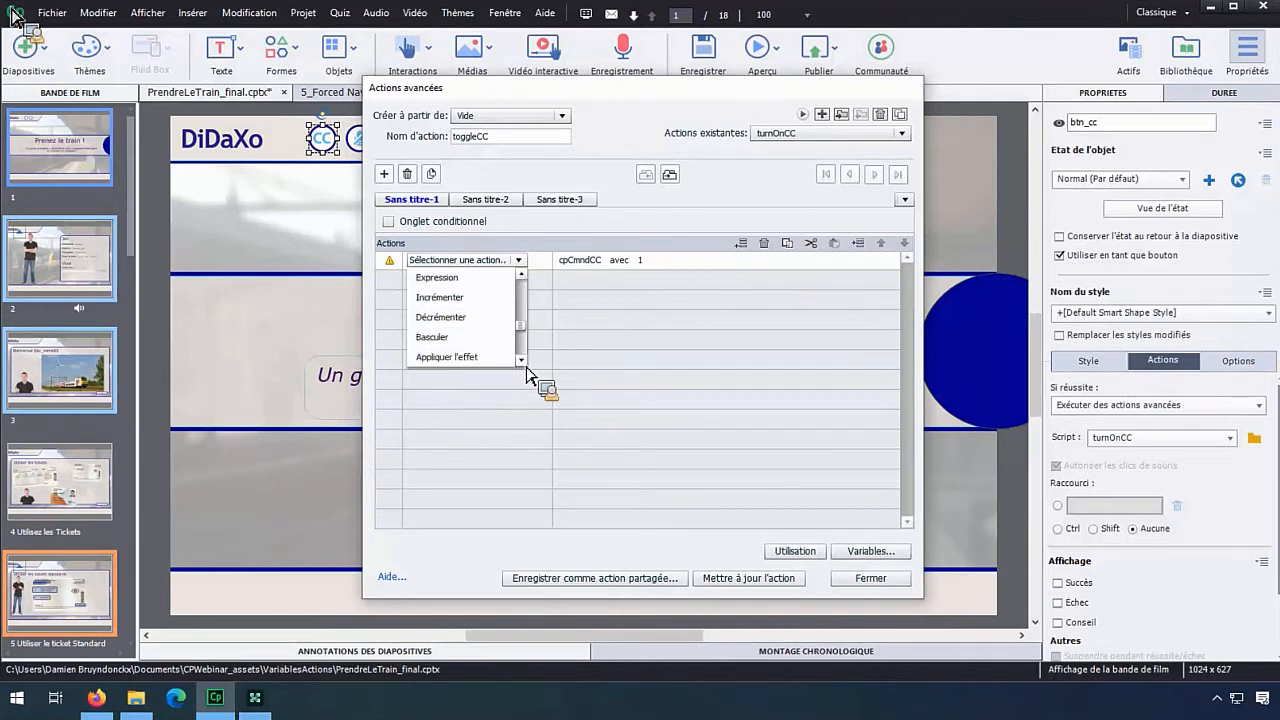
{"action": "left_click", "coordinate": [468, 340]}
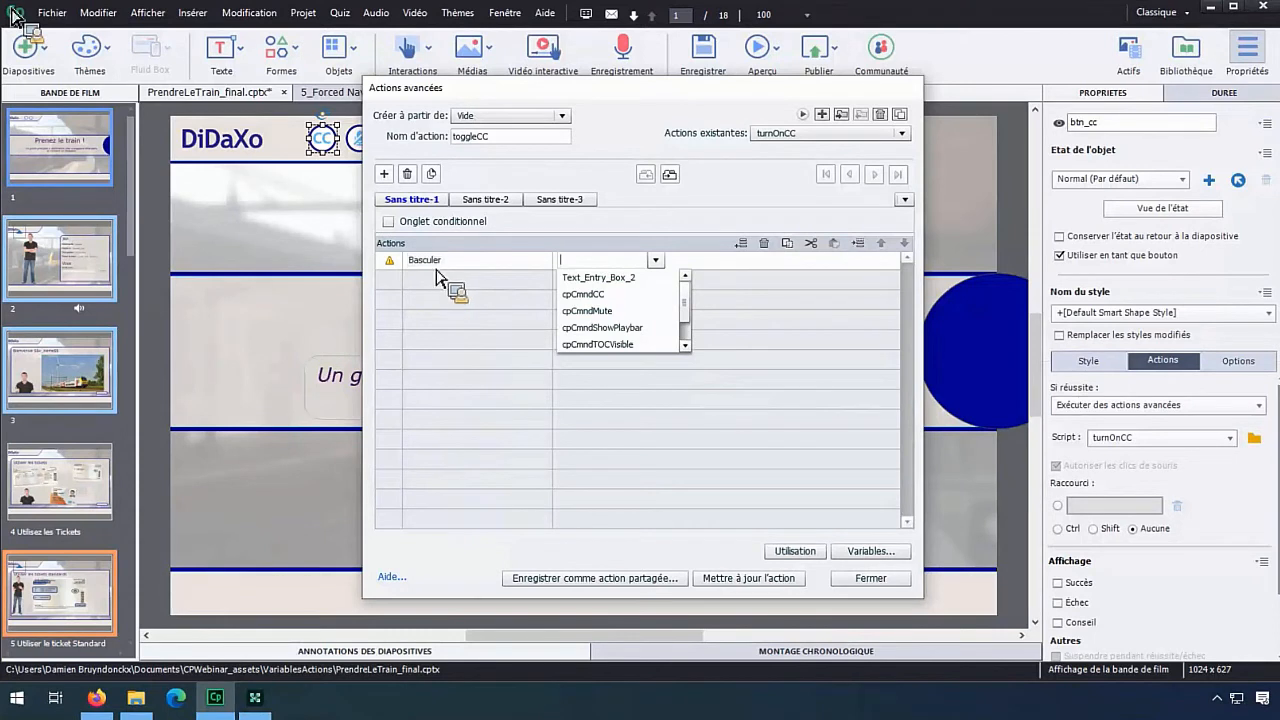
{"action": "left_click", "coordinate": [580, 298]}
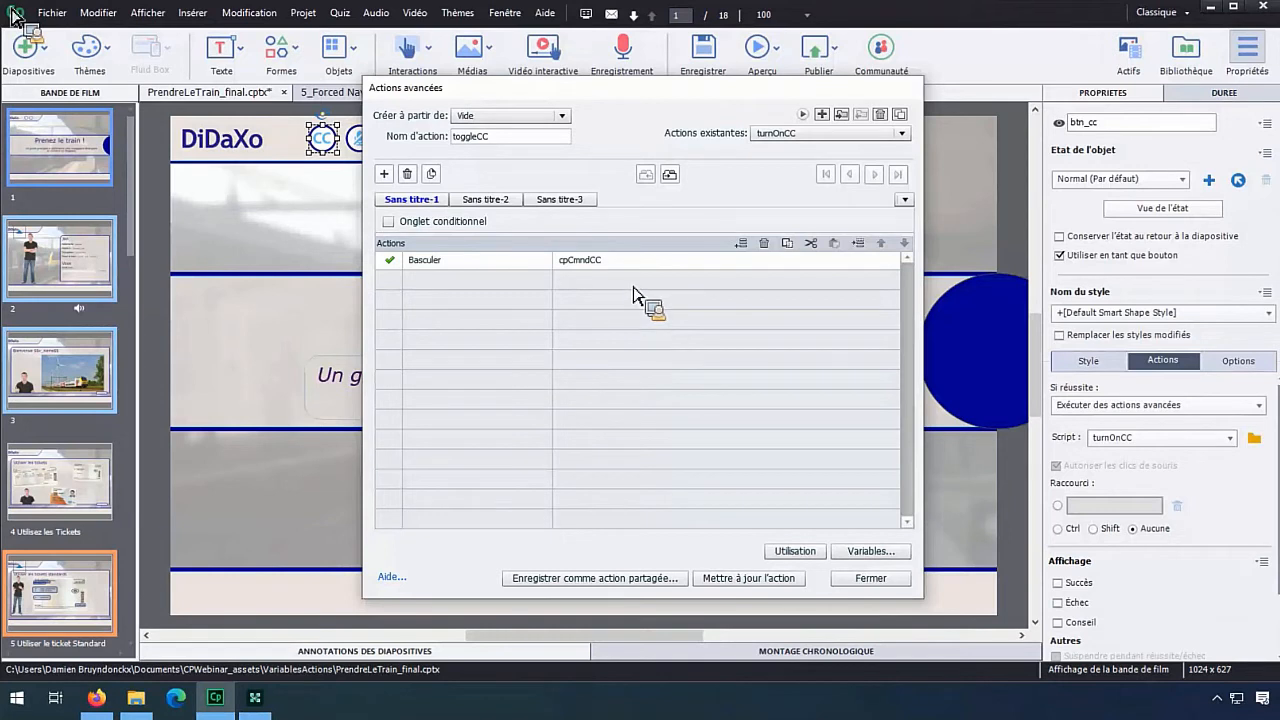
Rename the first two decision blocks of toggleCC as "Modifier CC" and "Changer Etat bouton".
{"action": "left_click", "coordinate": [485, 200]}
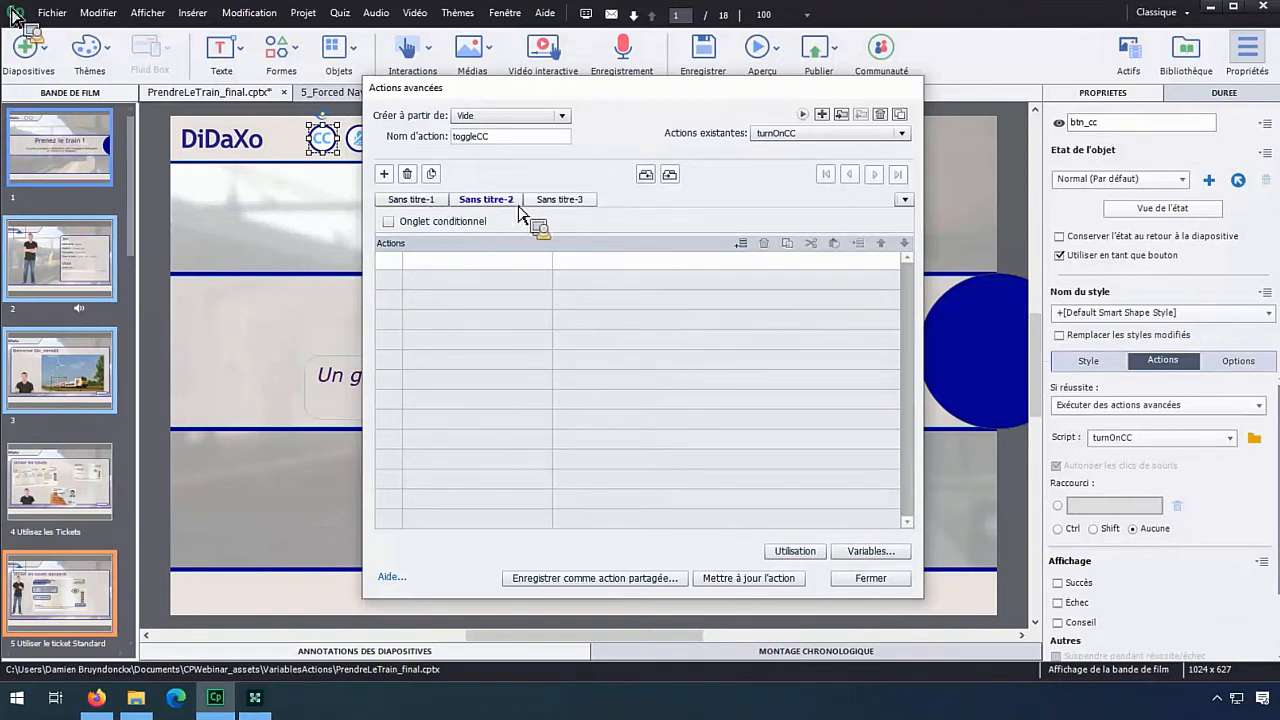
{"action": "left_click", "coordinate": [442, 201]}
{"action": "double_click", "coordinate": [425, 204]}
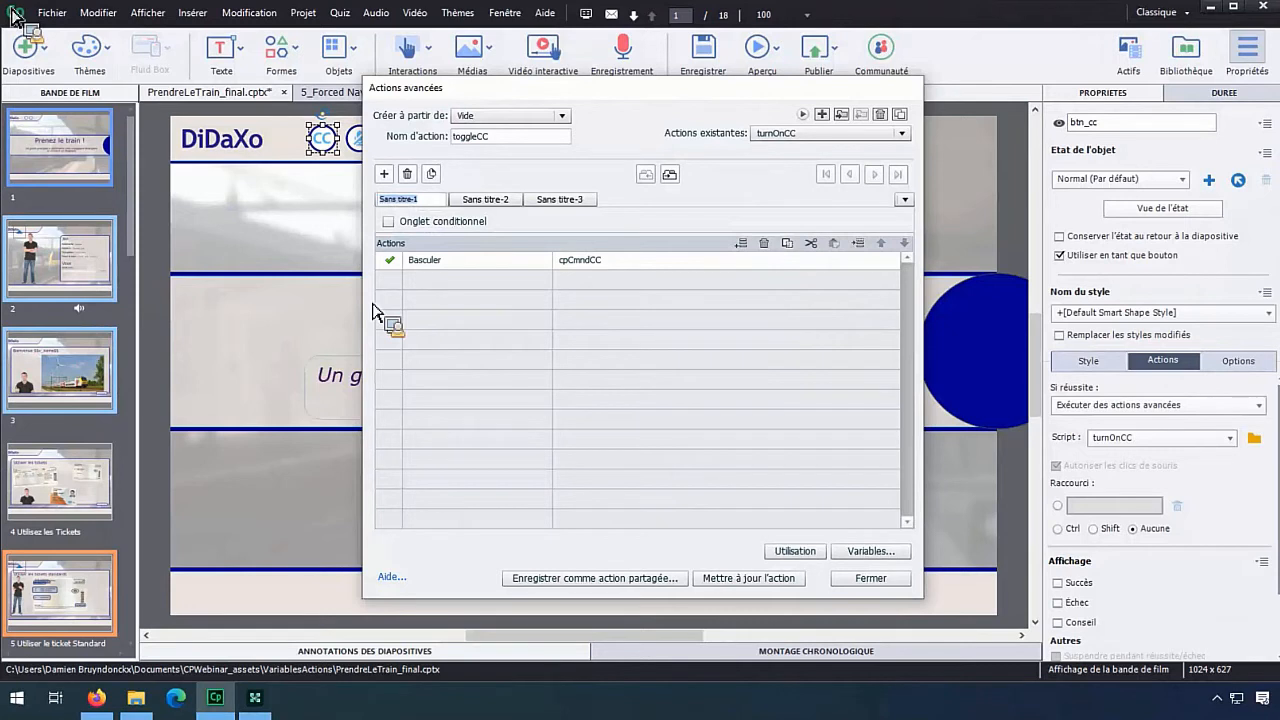
{"action": "type", "text": "Modifier CC"}
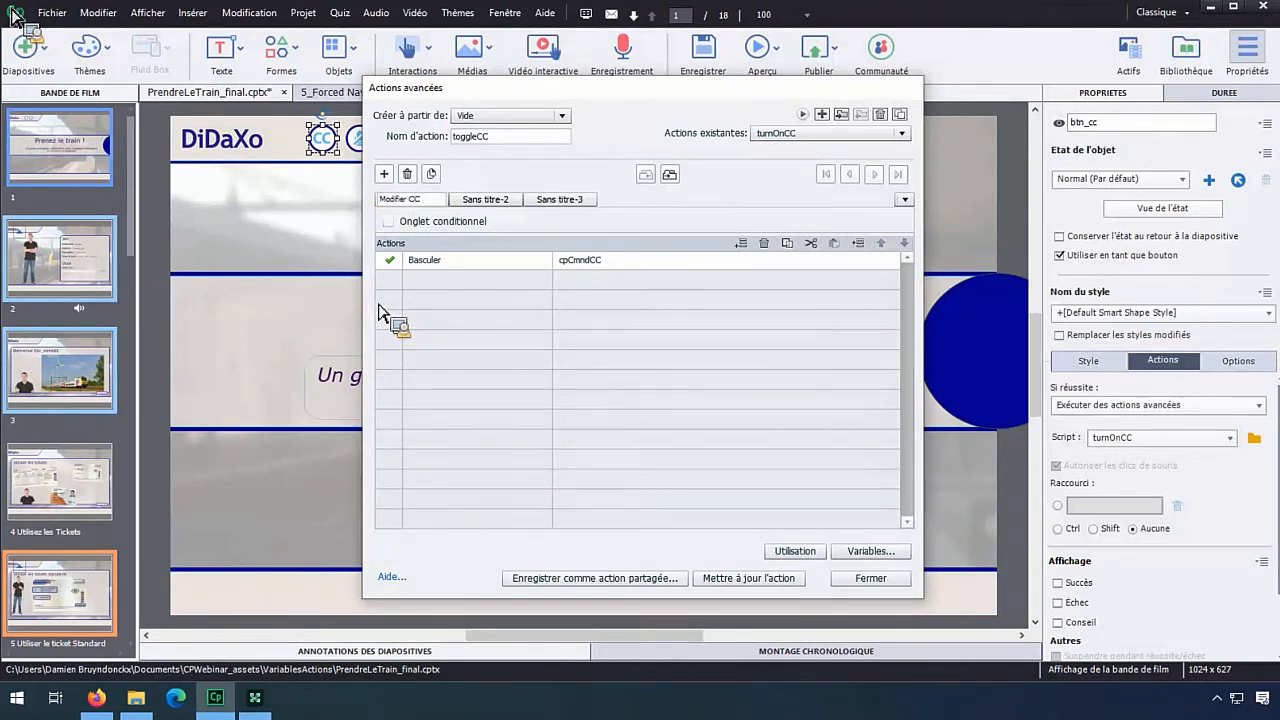
{"action": "double_click", "coordinate": [490, 206]}
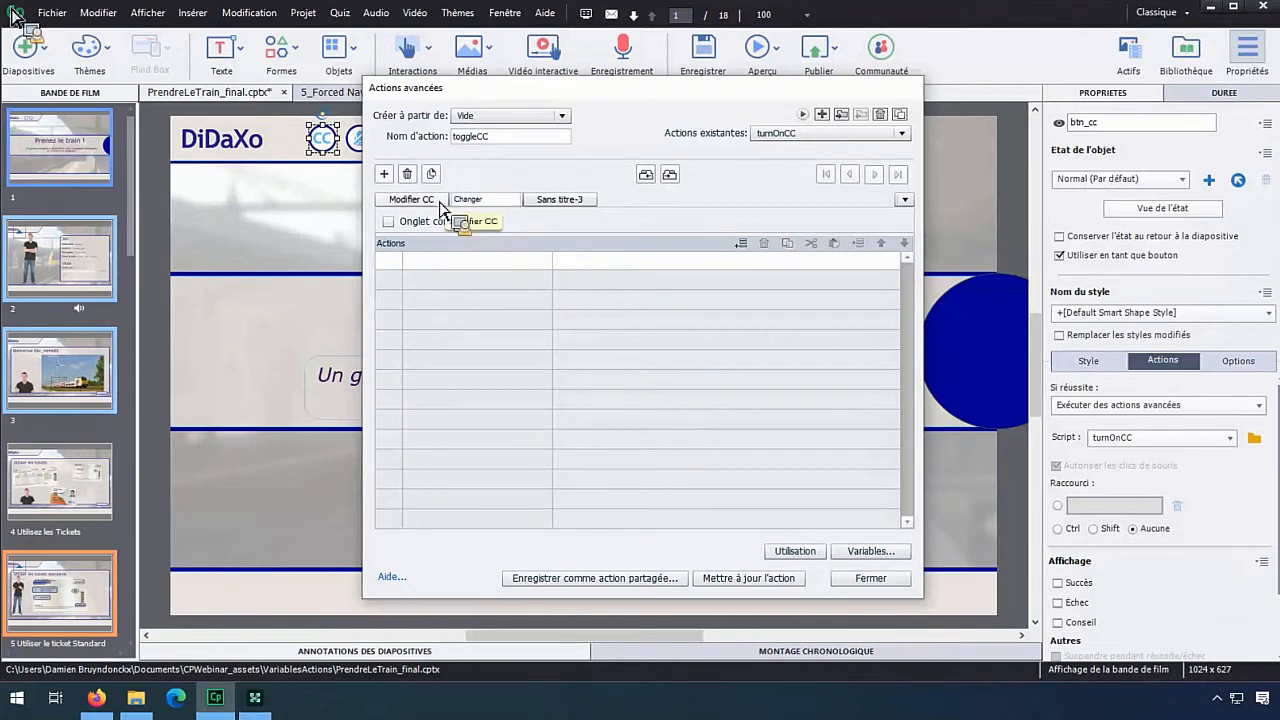
{"action": "type", "text": "Changer Etat"}
{"action": "type", "text": " bouton"}
{"action": "left_click", "coordinate": [483, 247]}
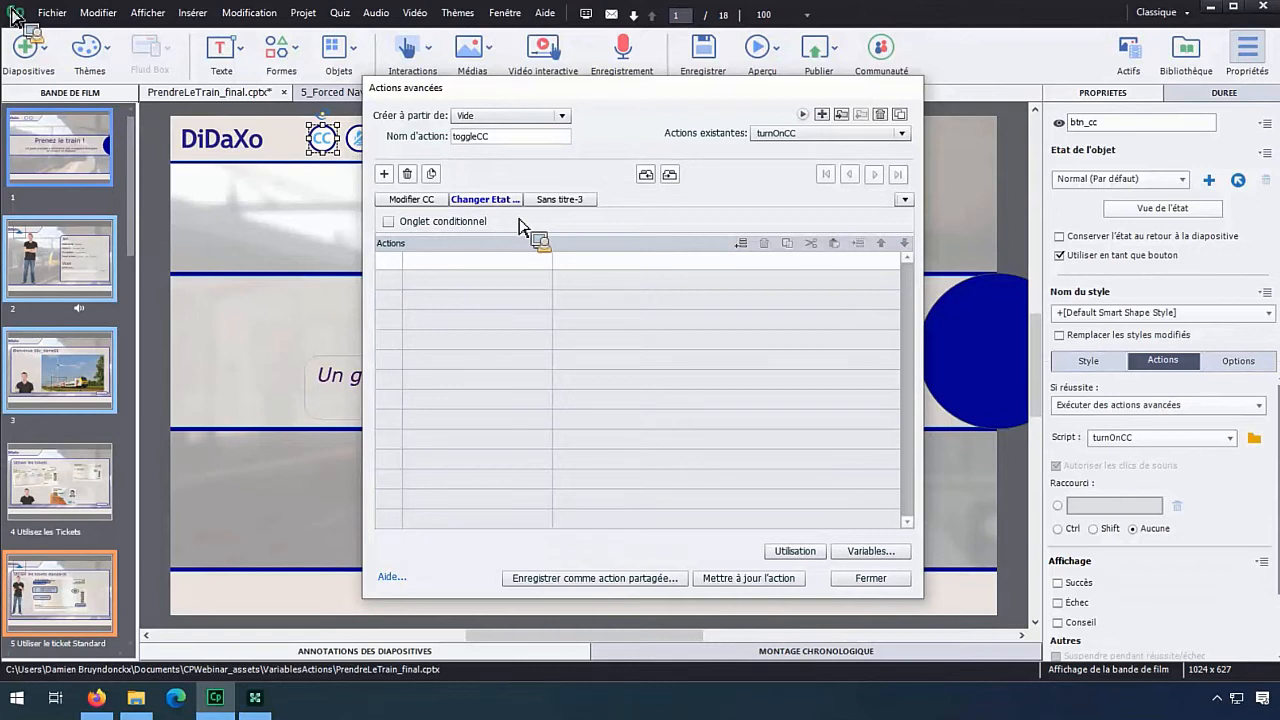
Make the Changer Etat bouton block conditional, with the IF condition cpCmndCC est égal à 0.
{"action": "left_click", "coordinate": [392, 226]}
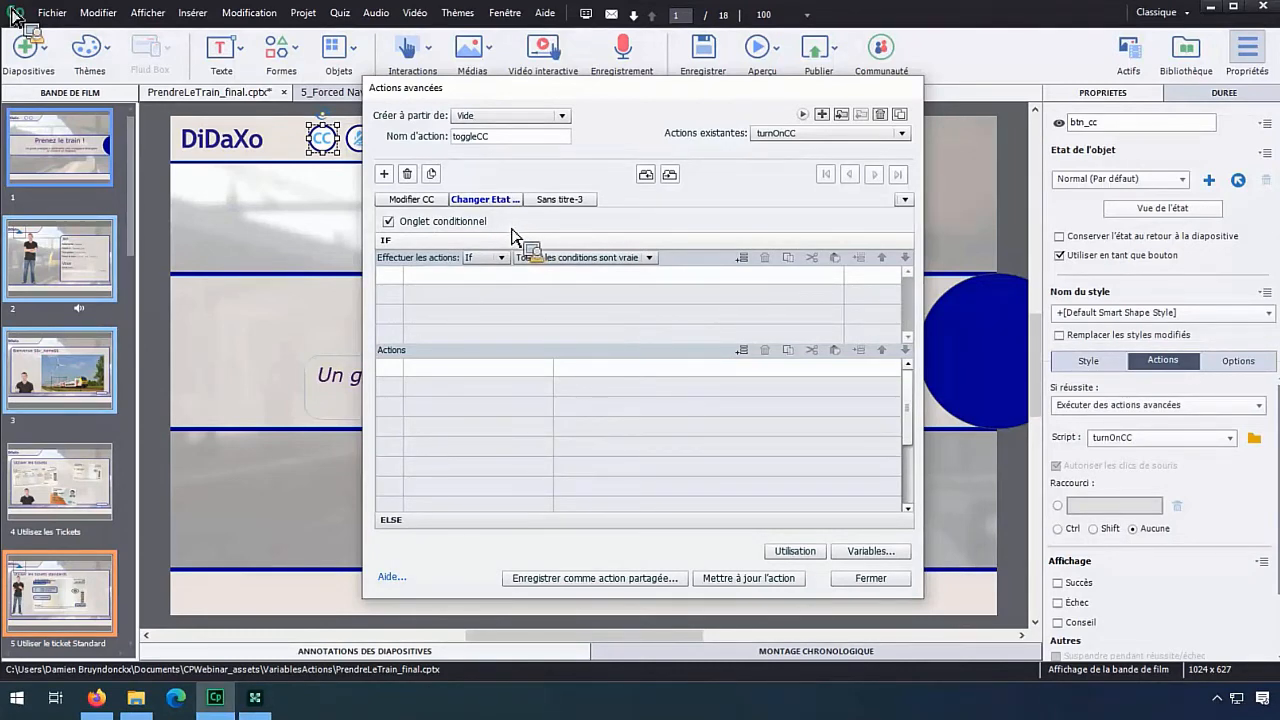
{"action": "left_click", "coordinate": [411, 199]}
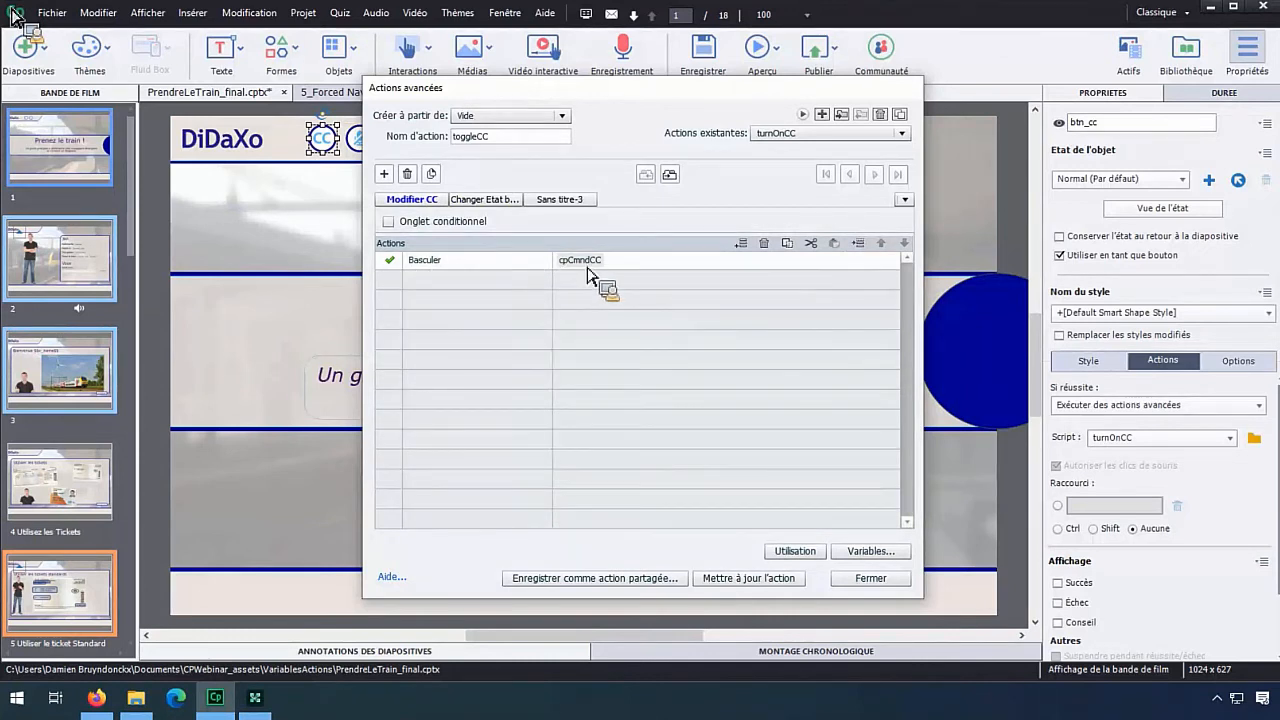
{"action": "left_click", "coordinate": [470, 203]}
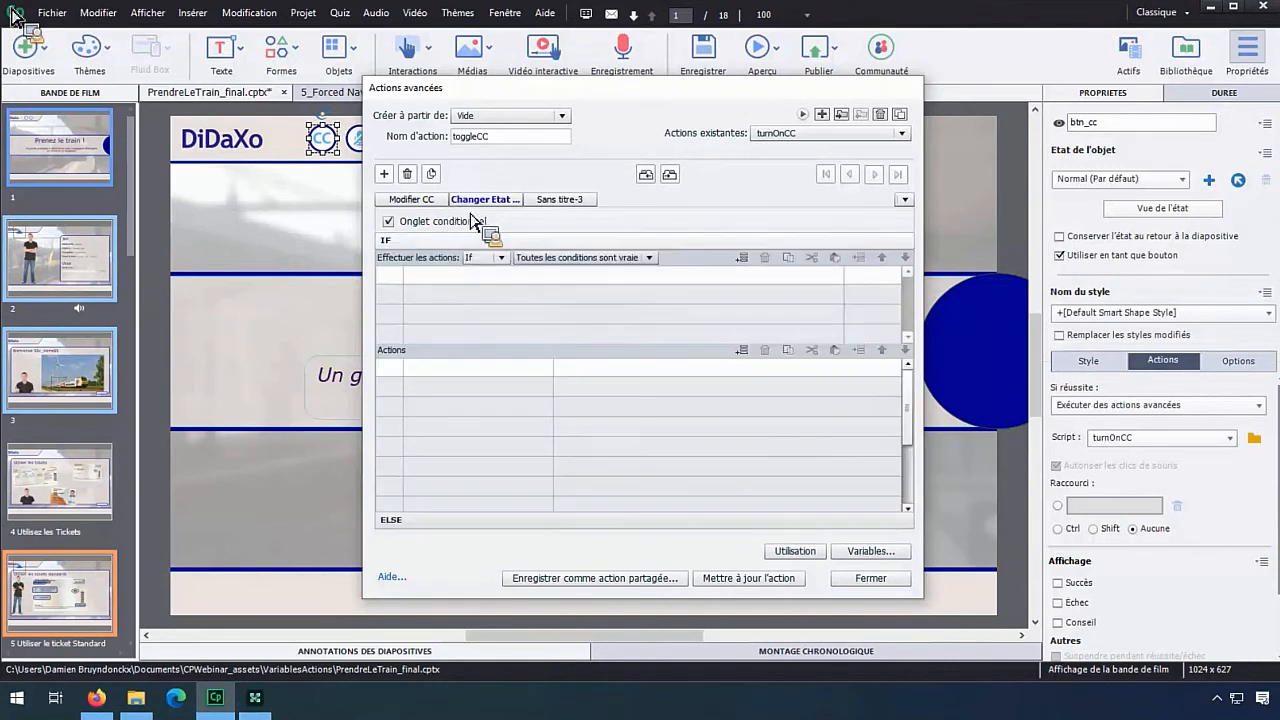
{"action": "left_click", "coordinate": [451, 280]}
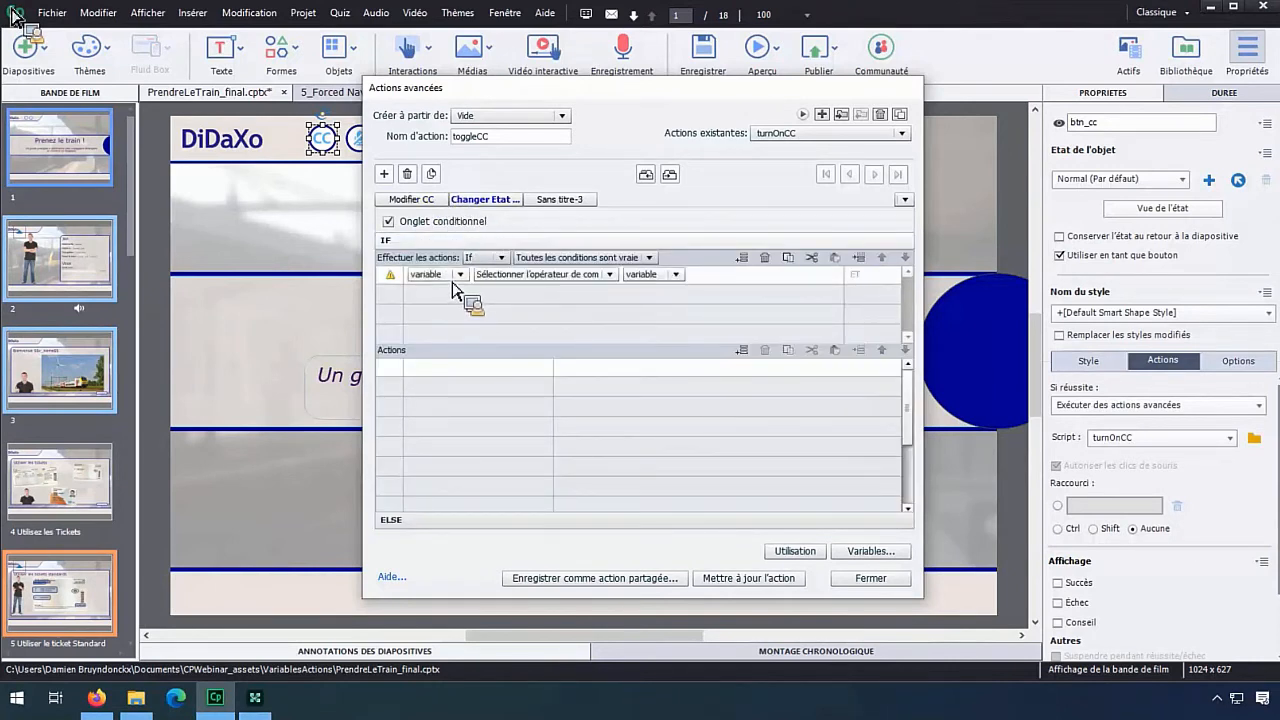
{"action": "left_click", "coordinate": [452, 276]}
{"action": "left_click", "coordinate": [445, 296]}
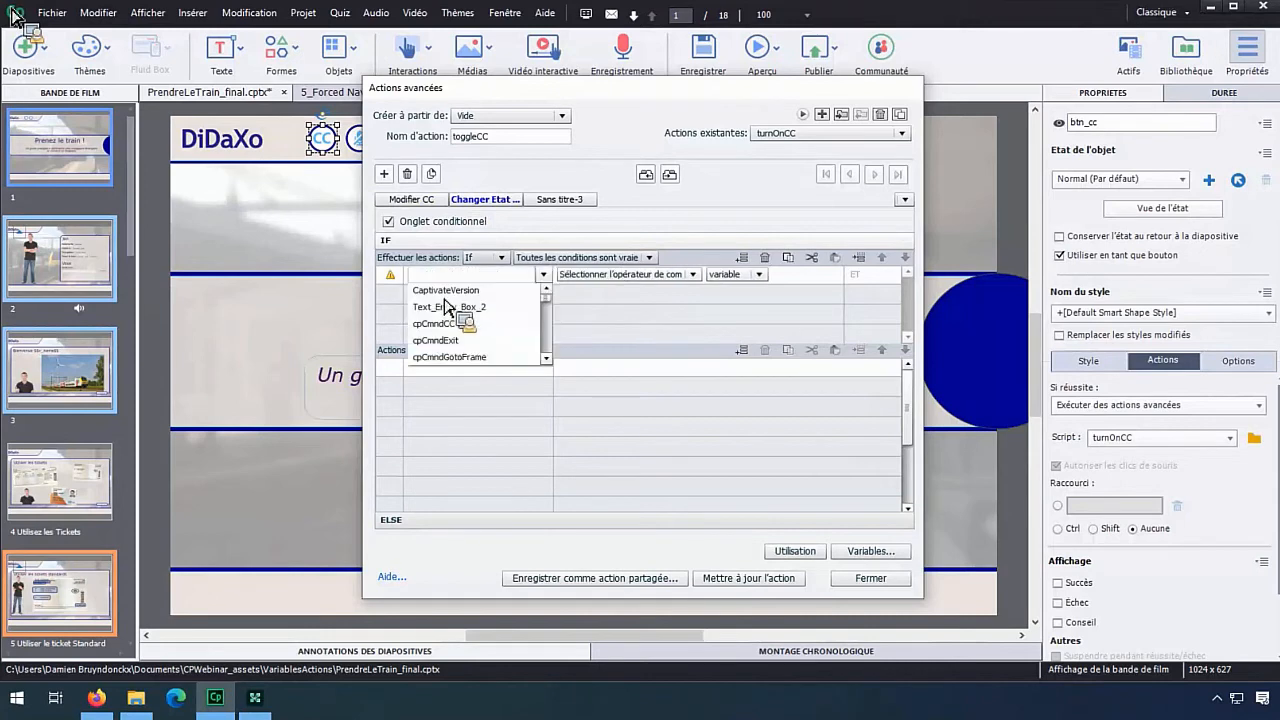
{"action": "left_click", "coordinate": [455, 326]}
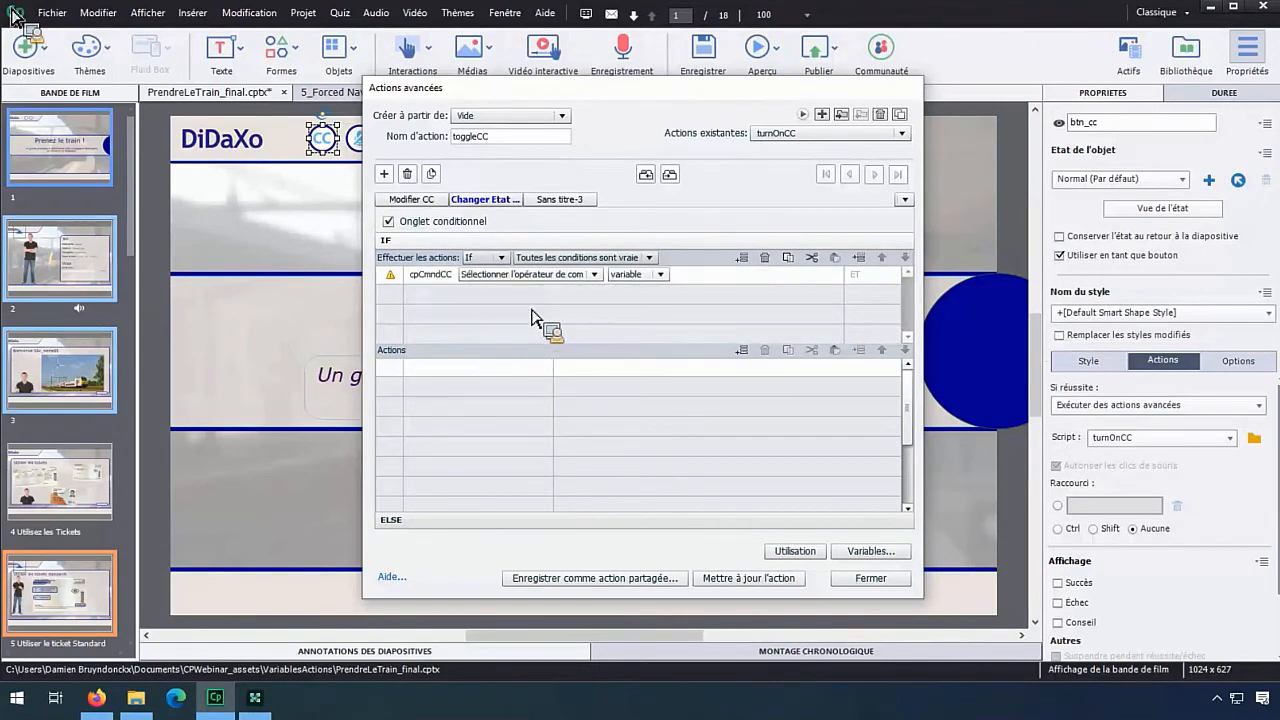
{"action": "left_click", "coordinate": [540, 274]}
{"action": "left_click", "coordinate": [502, 290]}
{"action": "left_click", "coordinate": [556, 274]}
{"action": "left_click", "coordinate": [530, 307]}
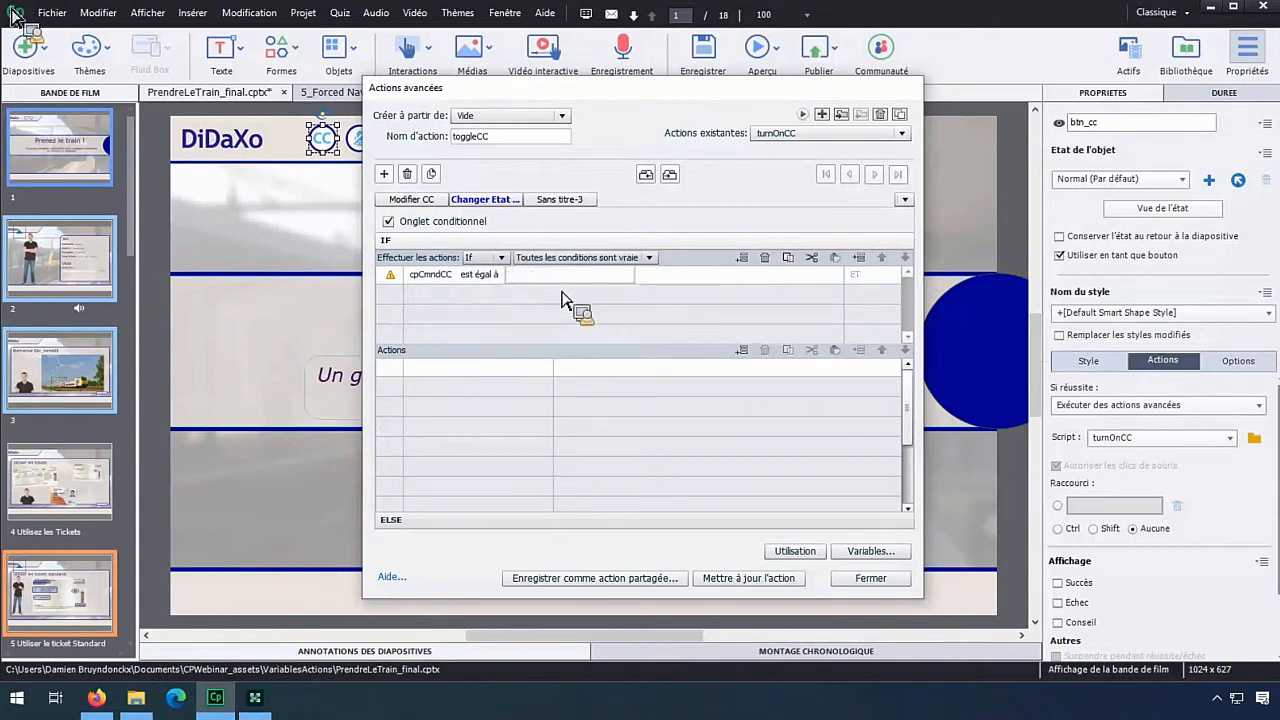
{"action": "key", "text": "Return"}
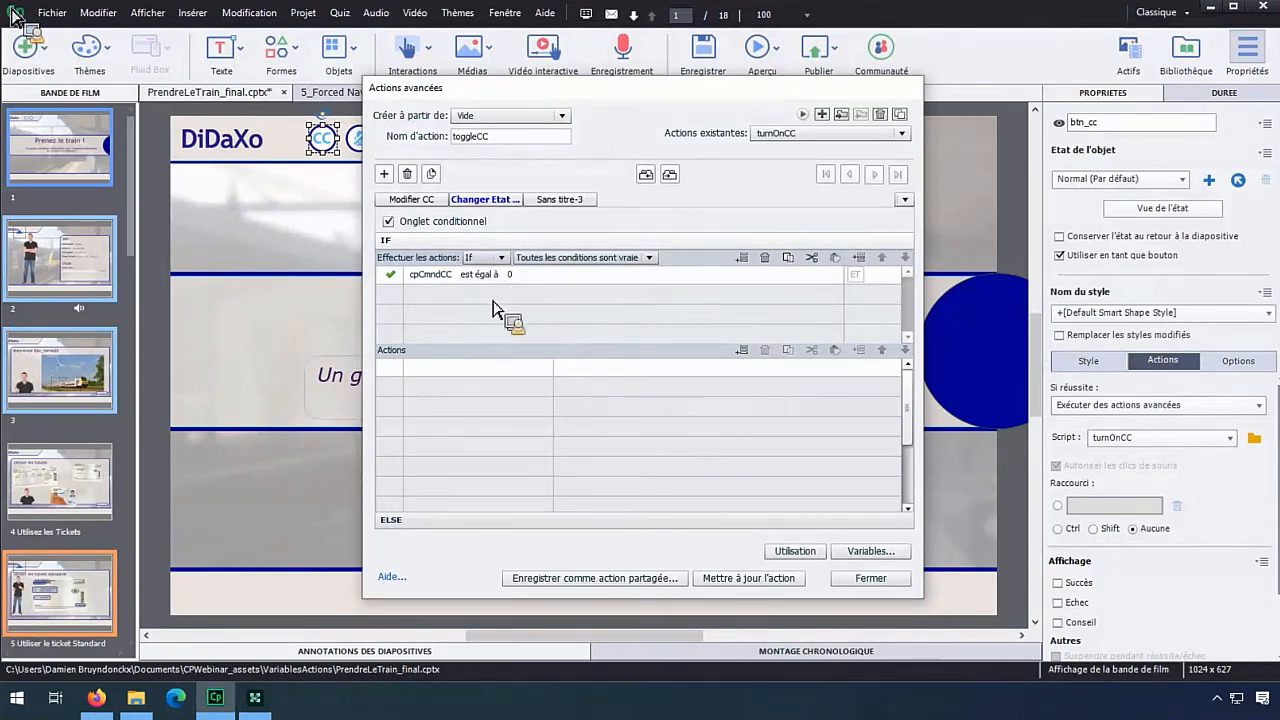
Add a Modifier l'état de action to the IF section that sets btn_cc to its Normal state.
{"action": "double_click", "coordinate": [440, 369]}
{"action": "left_click", "coordinate": [524, 468]}
{"action": "left_click", "coordinate": [524, 468]}
{"action": "left_click", "coordinate": [524, 468]}
{"action": "left_click", "coordinate": [524, 468]}
{"action": "left_click", "coordinate": [524, 468]}
{"action": "left_click", "coordinate": [524, 468]}
{"action": "left_click", "coordinate": [524, 468]}
{"action": "left_click", "coordinate": [524, 468]}
{"action": "left_click", "coordinate": [524, 468]}
{"action": "left_click", "coordinate": [524, 468]}
{"action": "left_click", "coordinate": [524, 468]}
{"action": "left_click", "coordinate": [524, 468]}
{"action": "left_click", "coordinate": [524, 468]}
{"action": "left_click", "coordinate": [524, 468]}
{"action": "left_click", "coordinate": [524, 468]}
{"action": "left_click", "coordinate": [524, 468]}
{"action": "left_click", "coordinate": [524, 468]}
{"action": "left_click", "coordinate": [524, 468]}
{"action": "left_click", "coordinate": [524, 468]}
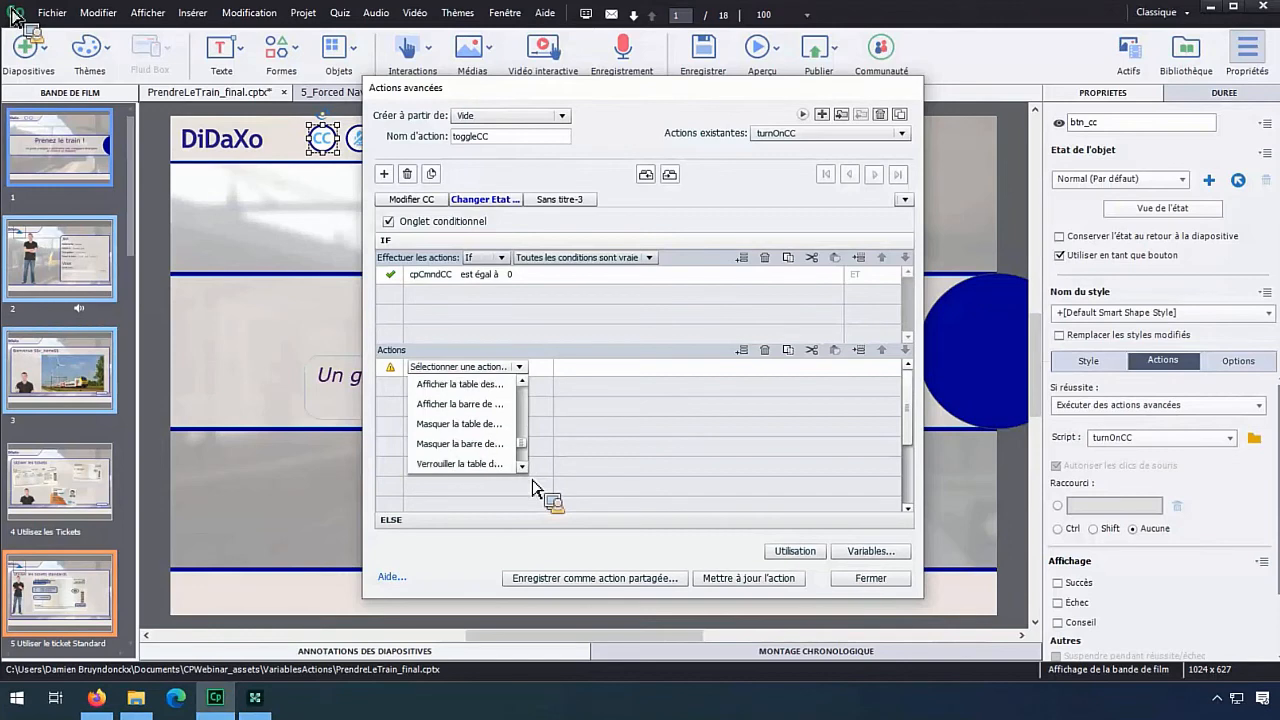
{"action": "left_click", "coordinate": [524, 468]}
{"action": "left_click", "coordinate": [524, 468]}
{"action": "left_click", "coordinate": [524, 468]}
{"action": "left_click", "coordinate": [474, 446]}
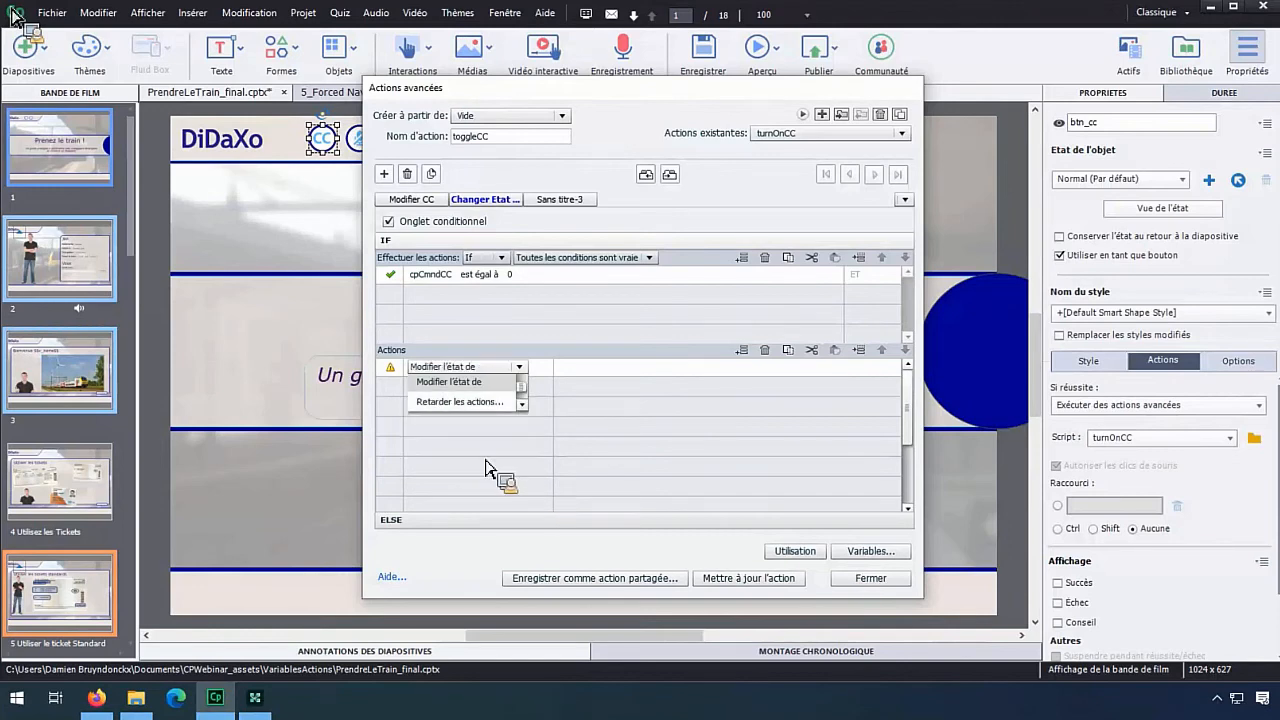
{"action": "left_click", "coordinate": [576, 402]}
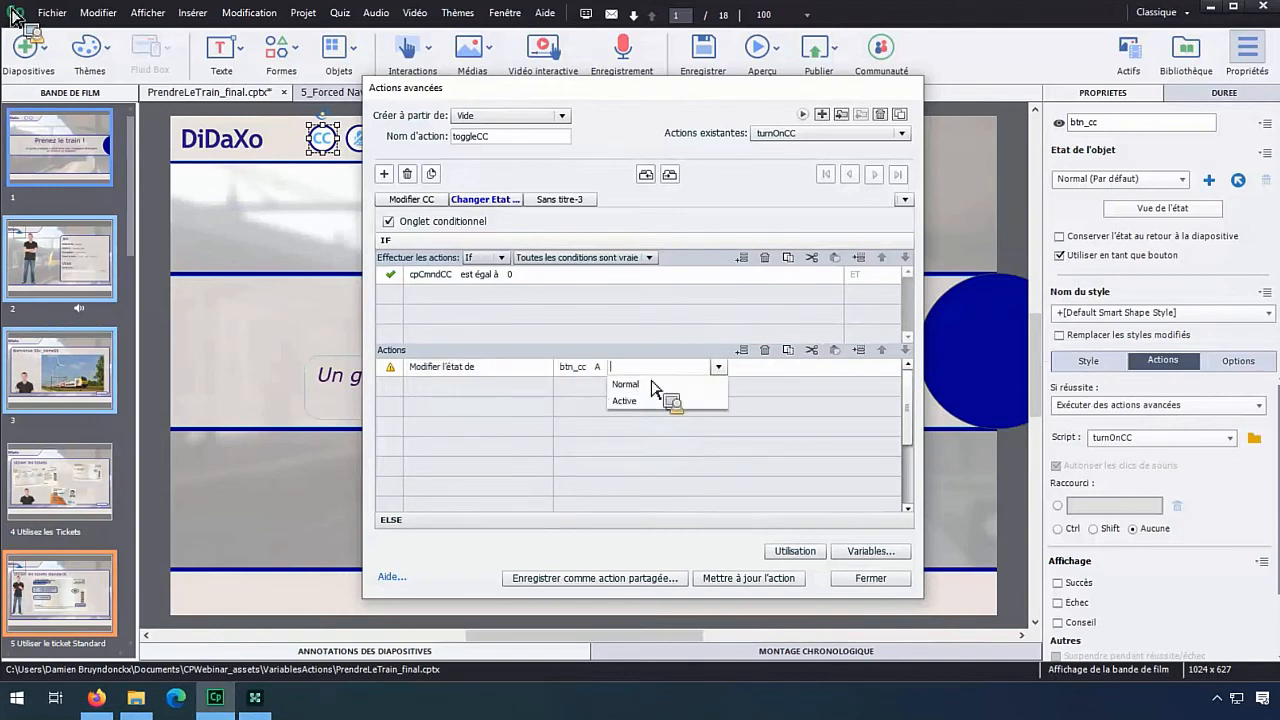
{"action": "left_click", "coordinate": [625, 384]}
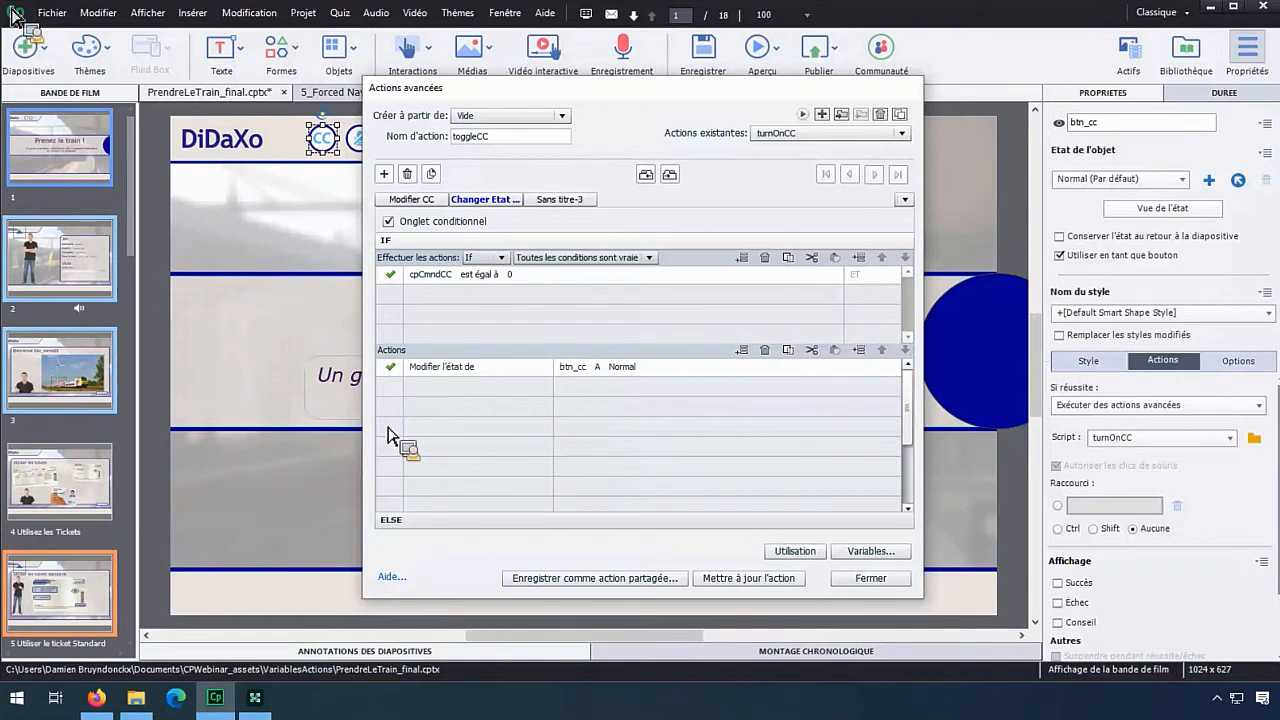
Add a Modifier l'état de action to the ELSE section that sets btn_cc to its Active state.
{"action": "left_click", "coordinate": [402, 525]}
{"action": "left_click", "coordinate": [444, 295]}
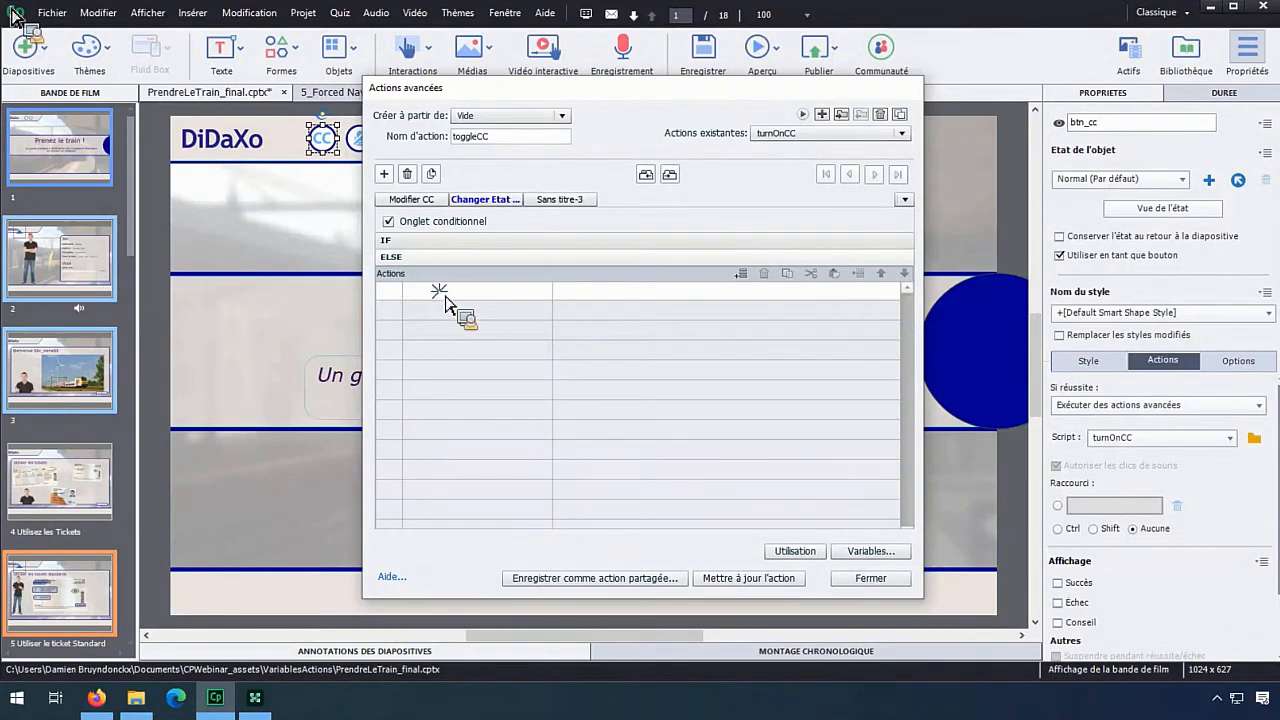
{"action": "left_click", "coordinate": [444, 295]}
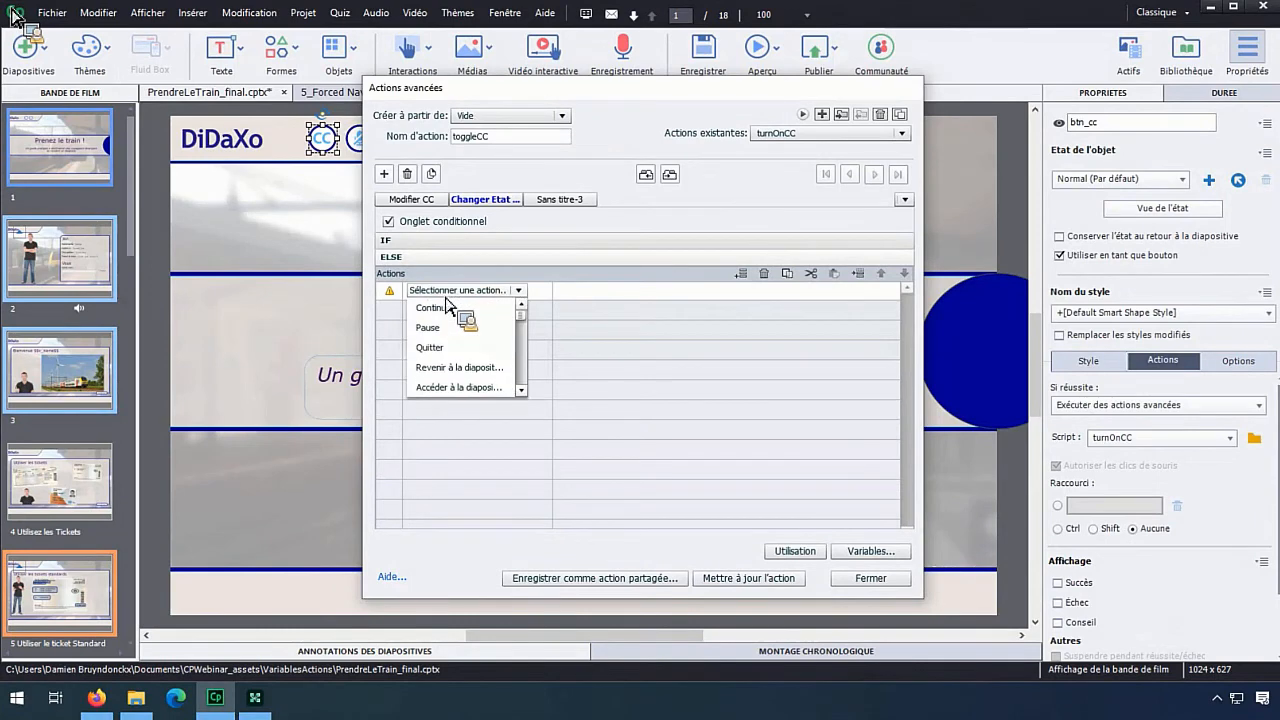
{"action": "key", "text": "o"}
{"action": "left_click", "coordinate": [522, 391]}
{"action": "left_click", "coordinate": [522, 391]}
{"action": "left_click", "coordinate": [522, 391]}
{"action": "left_click", "coordinate": [522, 391]}
{"action": "left_click_drag", "start_coordinate": [522, 352], "coordinate": [543, 397]}
{"action": "left_click", "coordinate": [466, 347]}
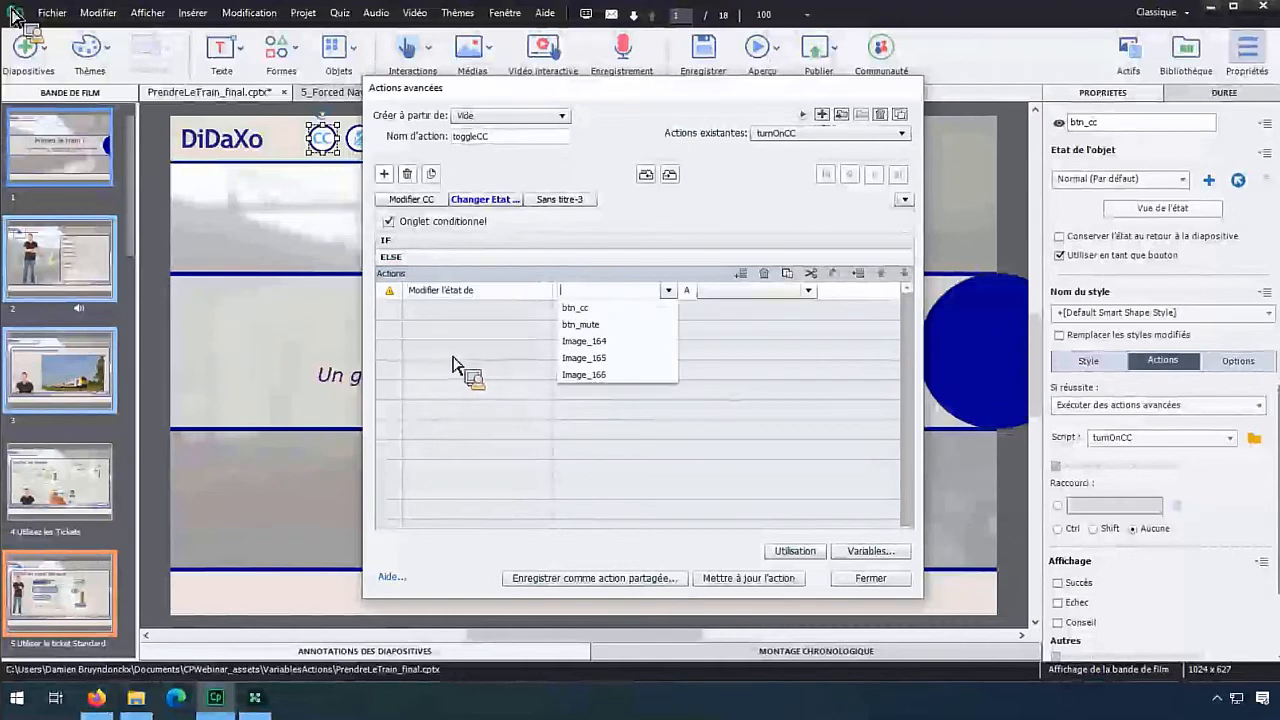
{"action": "left_click", "coordinate": [575, 308]}
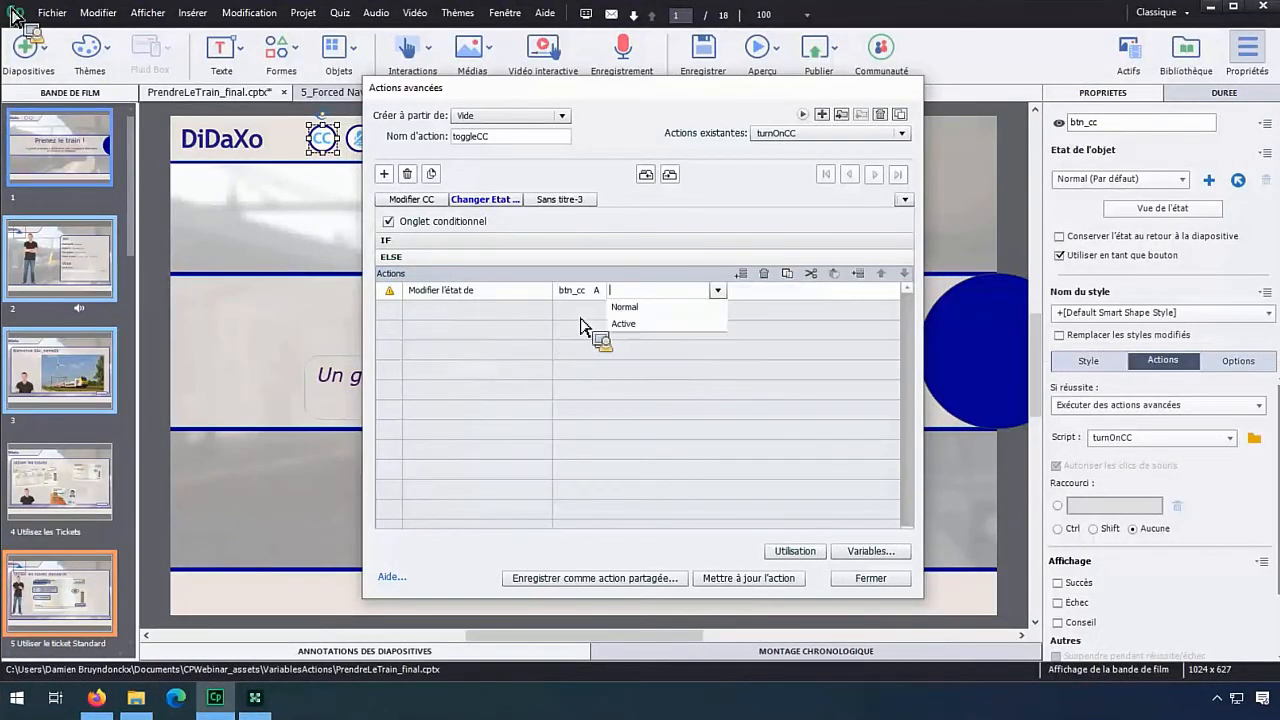
{"action": "left_click", "coordinate": [668, 324]}
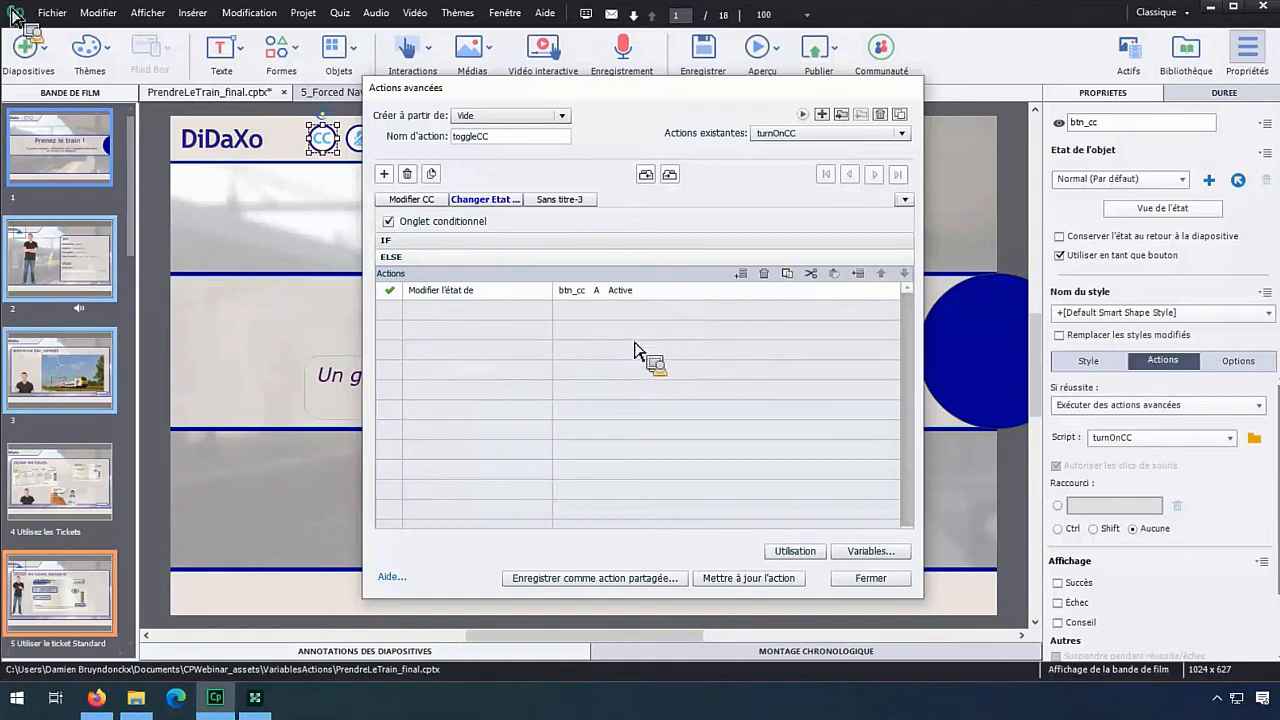
{"action": "left_click_drag", "start_coordinate": [622, 430], "coordinate": [413, 216]}
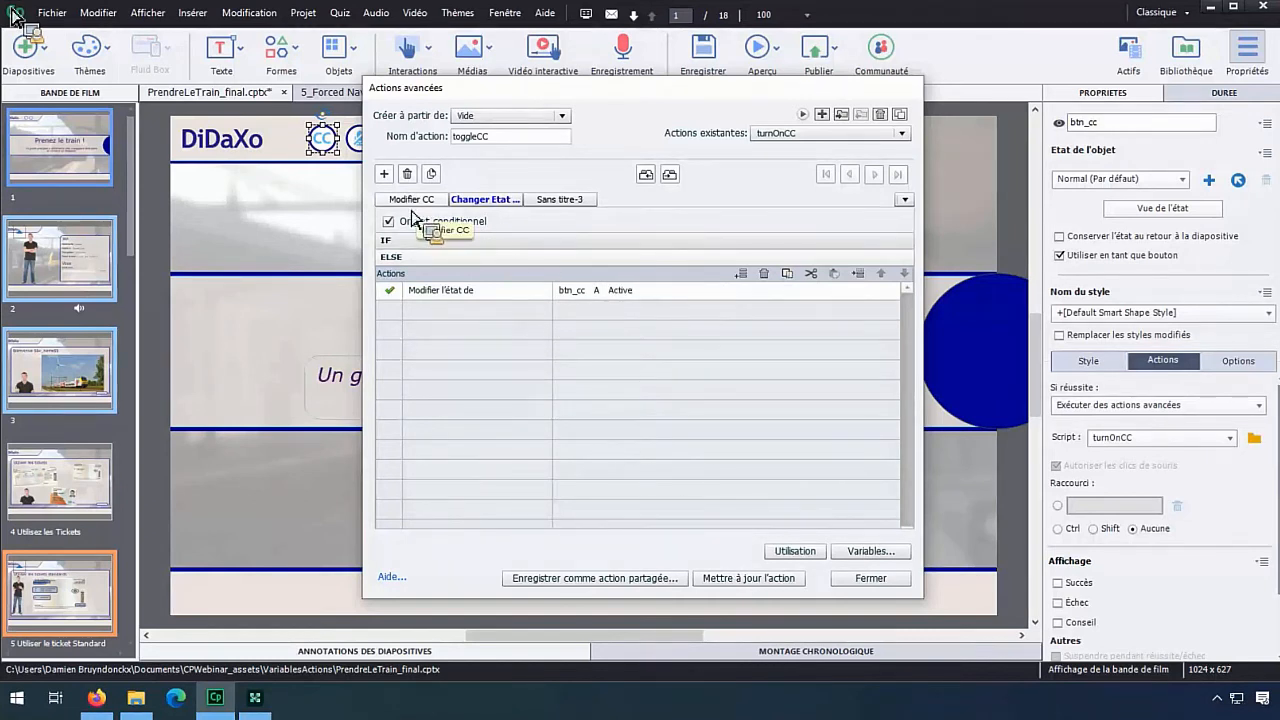
{"action": "left_click_drag", "start_coordinate": [413, 216], "coordinate": [500, 482]}
{"action": "left_click", "coordinate": [510, 521]}
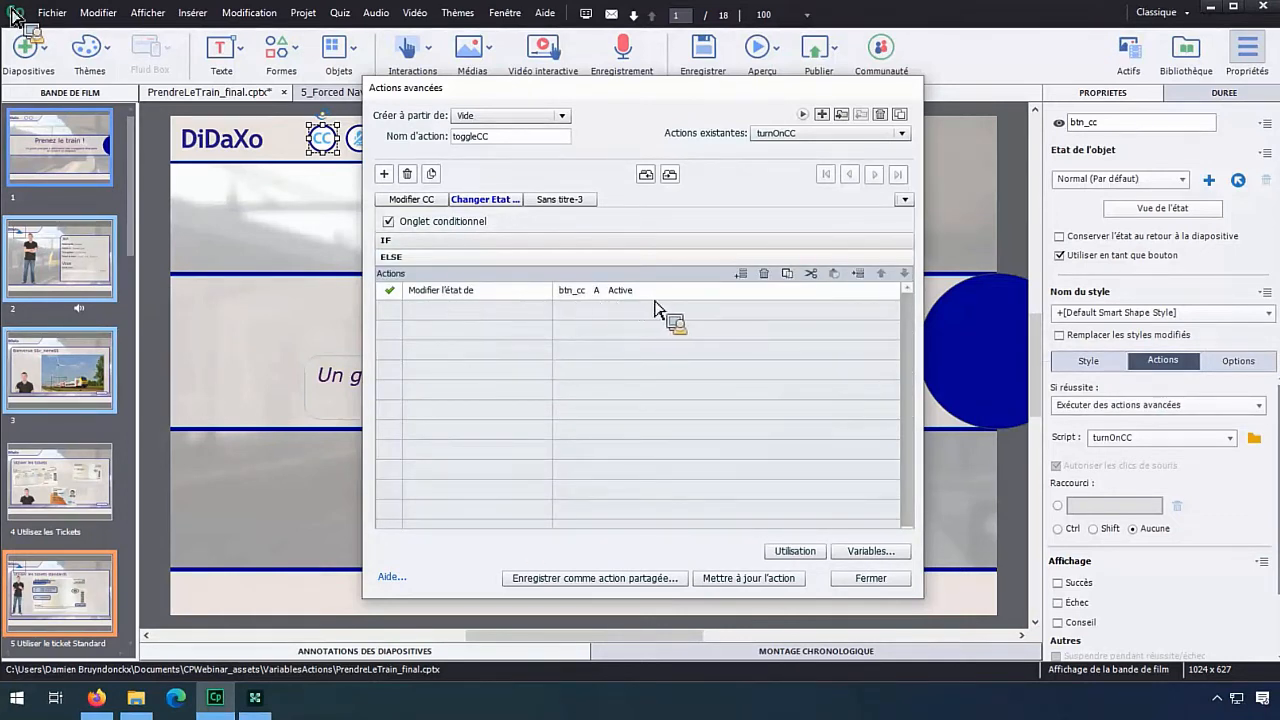
Update the existing advanced action with the toggleCC changes and preview the project as HTML5 in the browser.
{"action": "left_click", "coordinate": [738, 582]}
{"action": "left_click", "coordinate": [700, 367]}
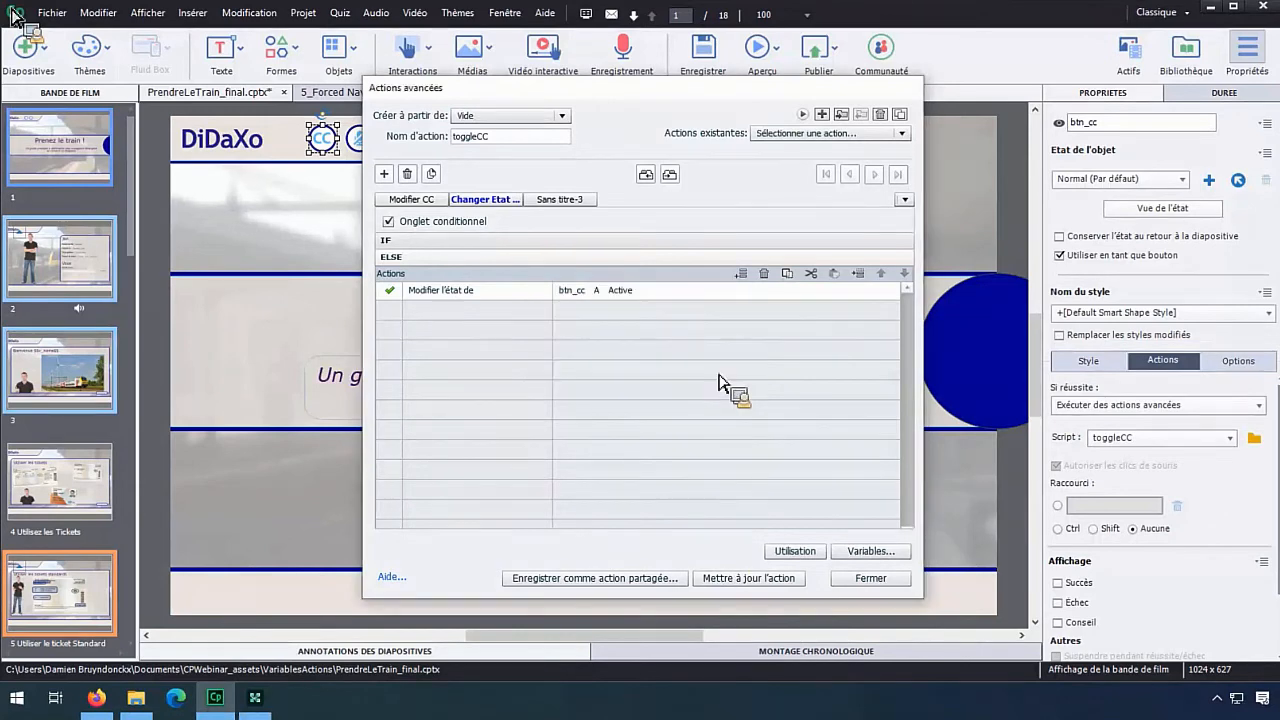
{"action": "left_click", "coordinate": [872, 580]}
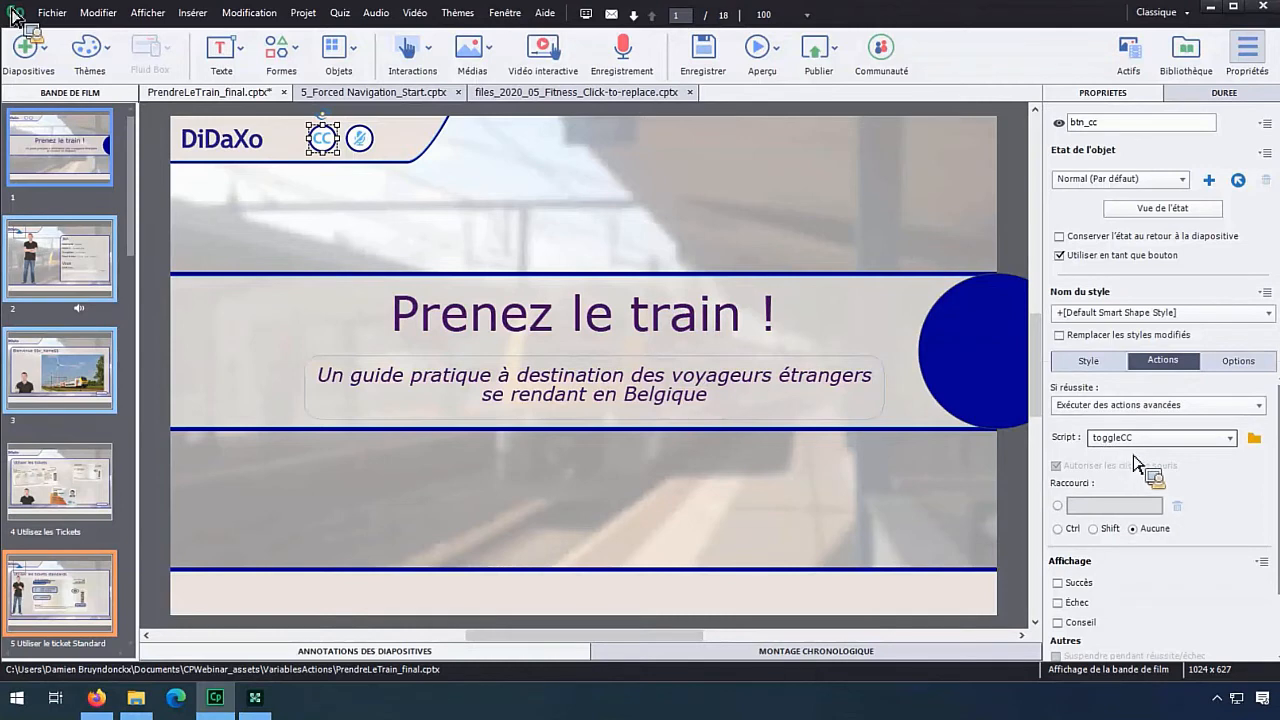
{"action": "left_click", "coordinate": [758, 48]}
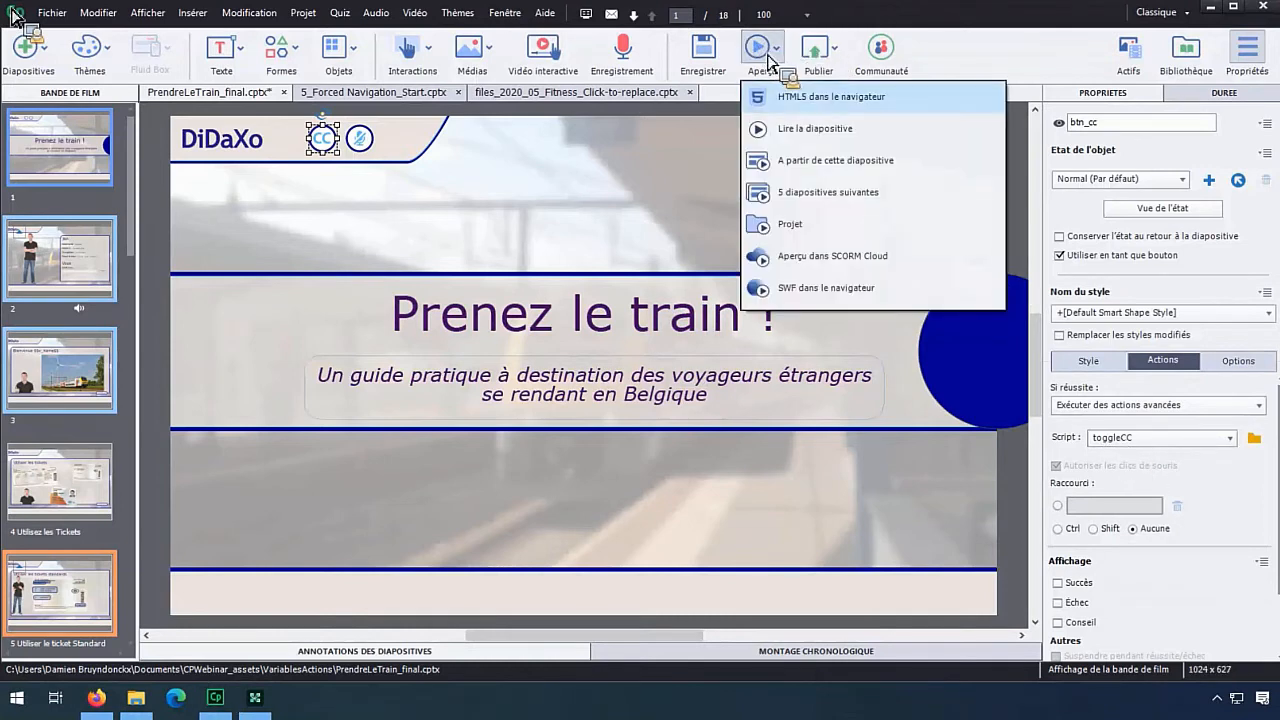
{"action": "left_click", "coordinate": [796, 100]}
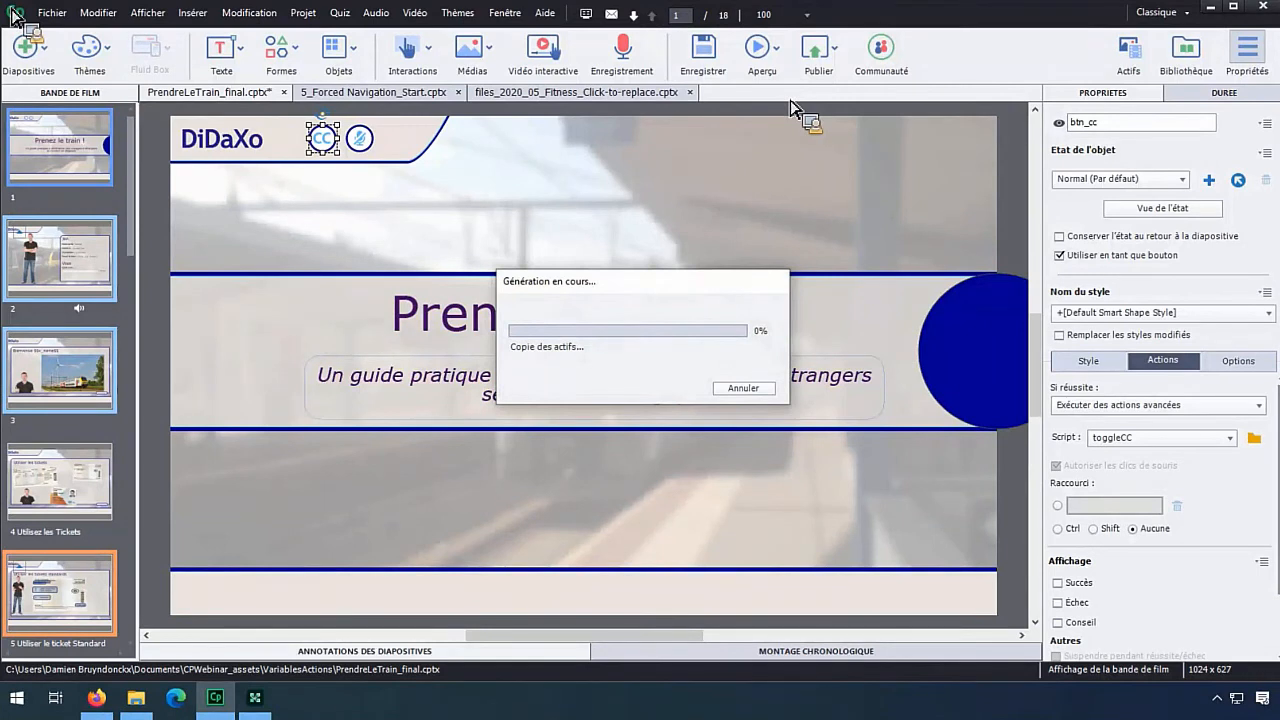
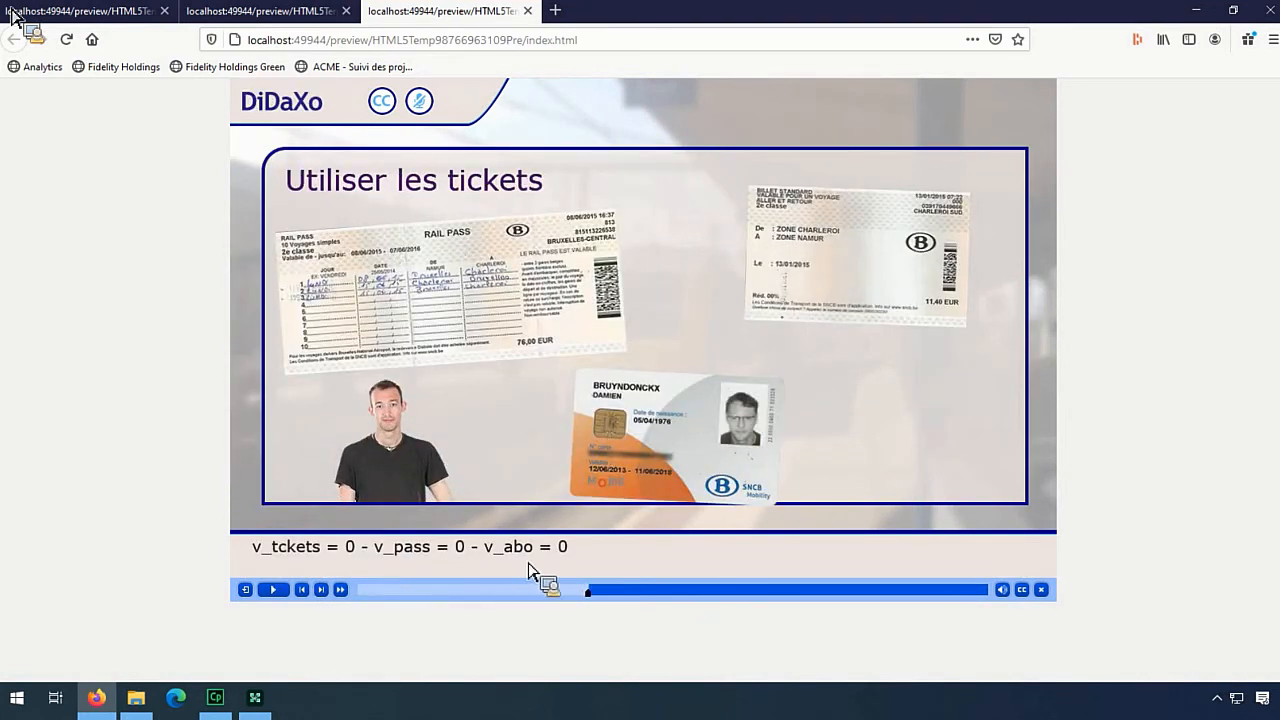
Test the Utiliser les tickets slide by opening the standard ticket, rail pass and subscription card branches in turn.
{"action": "left_click", "coordinate": [840, 290]}
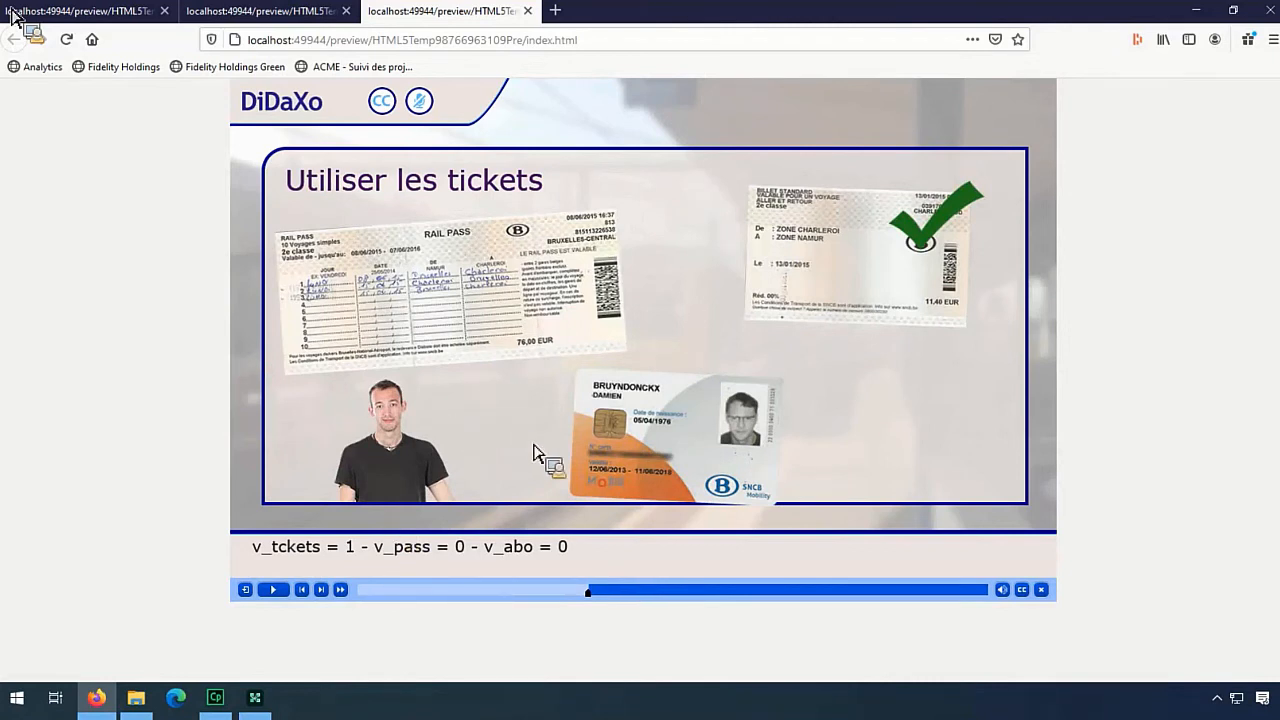
{"action": "left_click", "coordinate": [445, 292]}
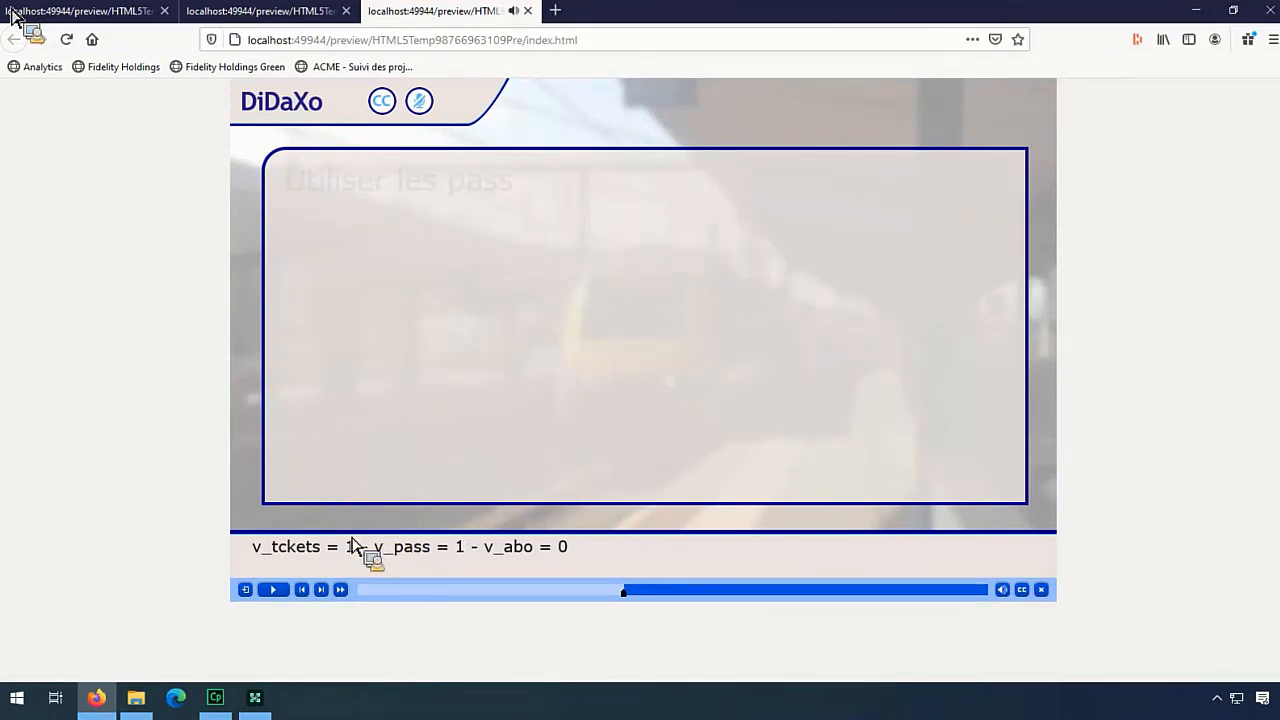
{"action": "left_click", "coordinate": [273, 589]}
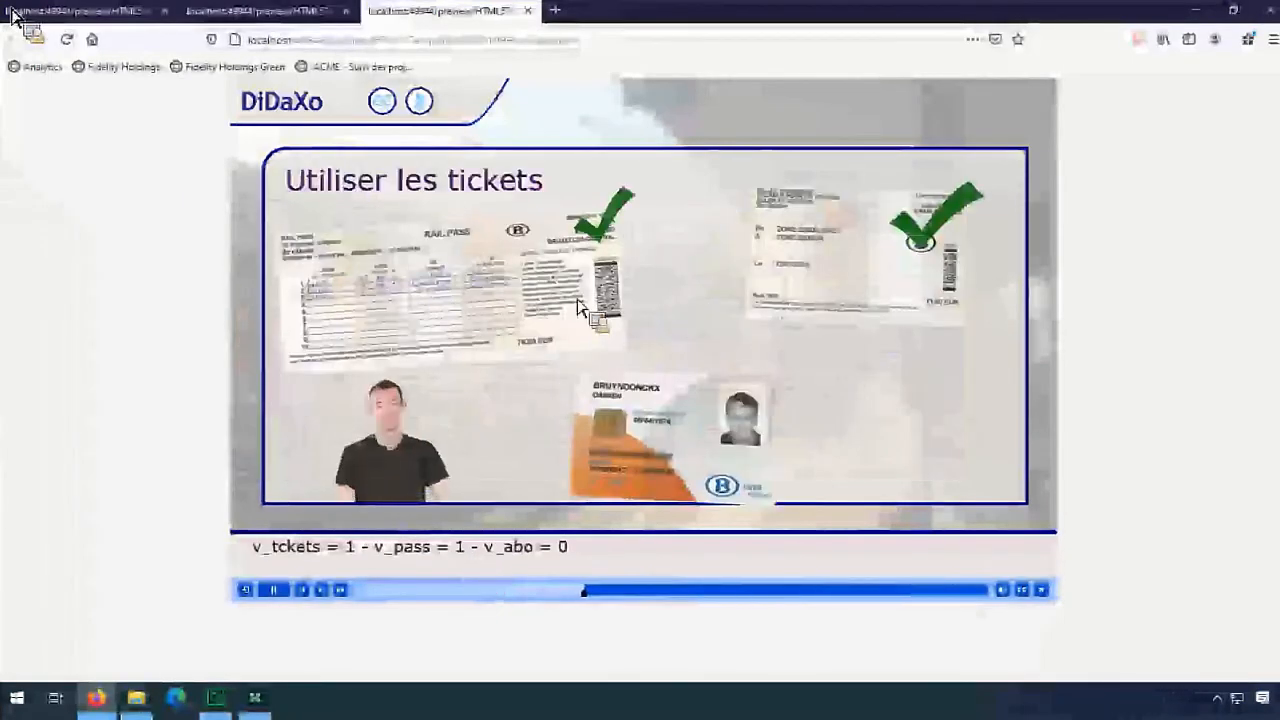
{"action": "left_click", "coordinate": [657, 470]}
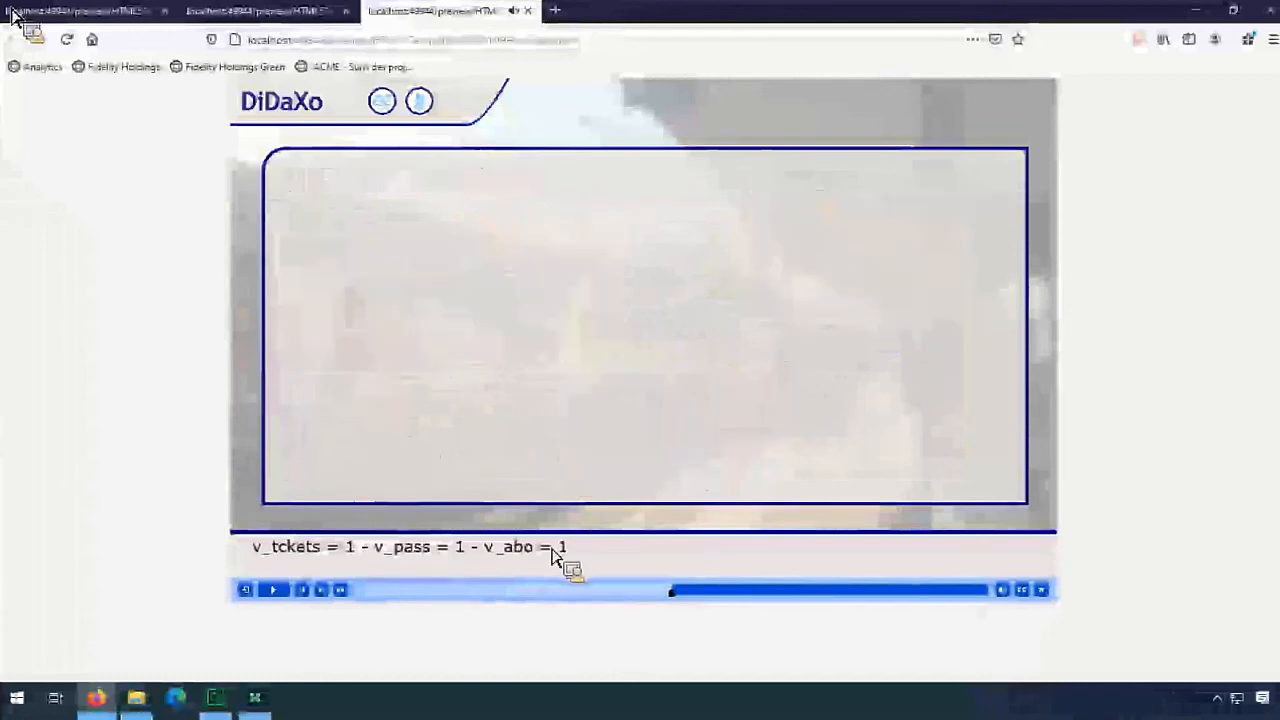
{"action": "left_click", "coordinate": [340, 590]}
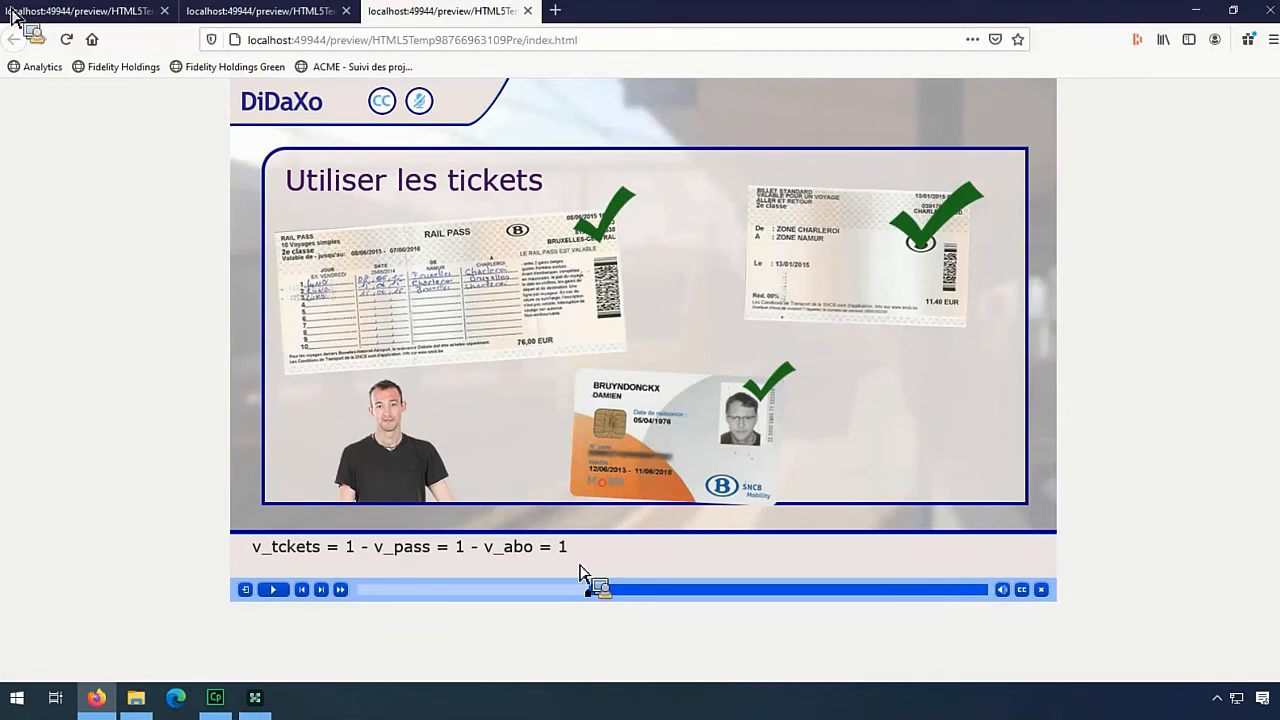
Switch back to Captivate and start a conditional advanced action named check_TicketsContinue.
{"action": "key", "text": "alt+Tab"}
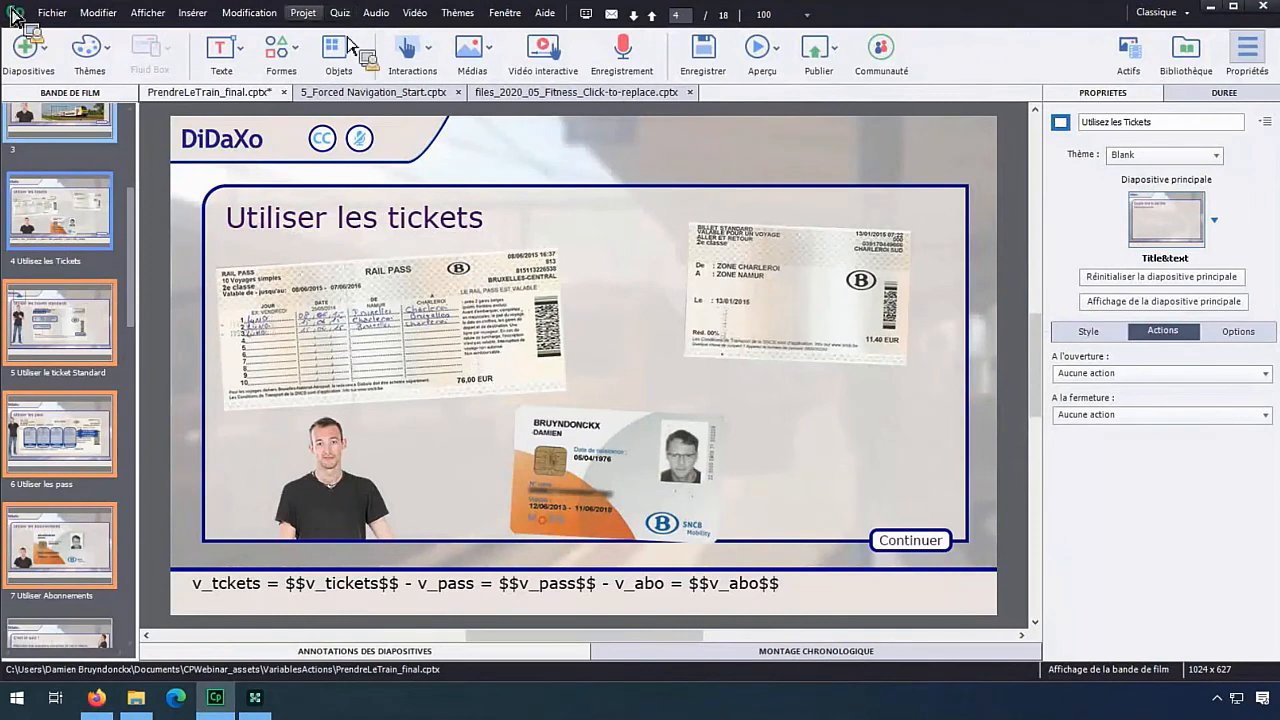
{"action": "left_click", "coordinate": [316, 15]}
{"action": "left_click", "coordinate": [320, 34]}
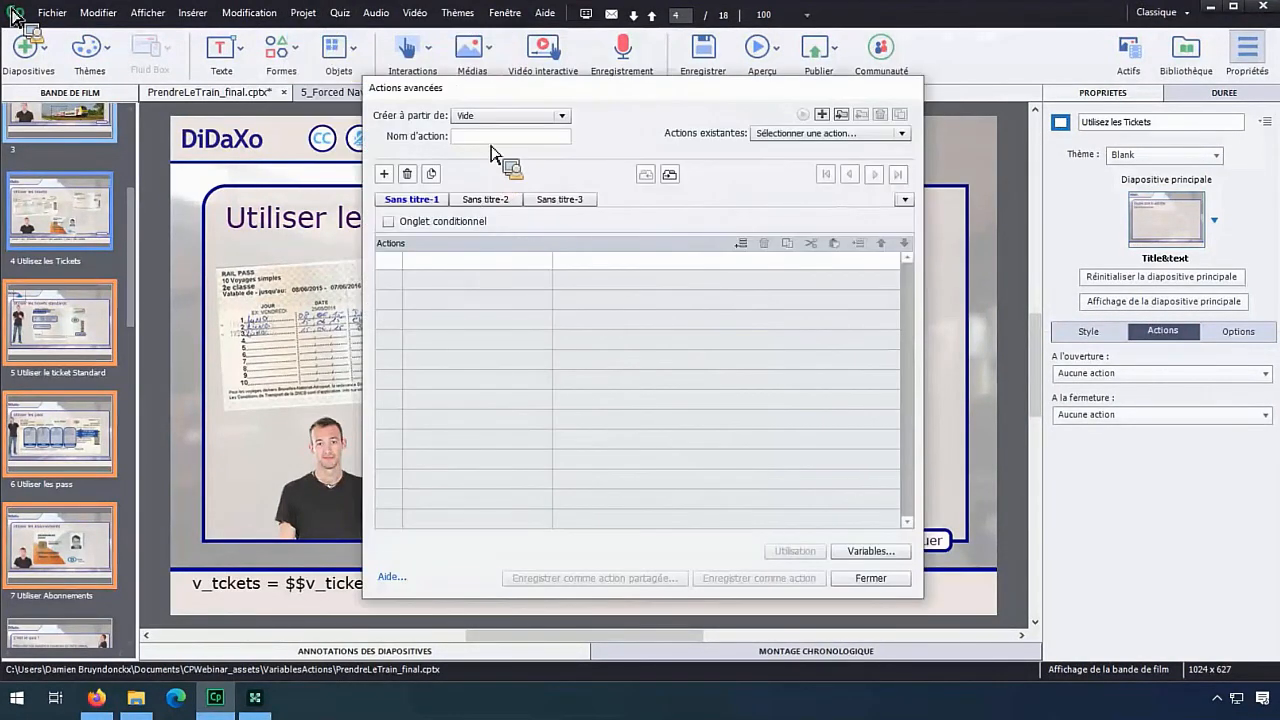
{"action": "type", "text": "chec"}
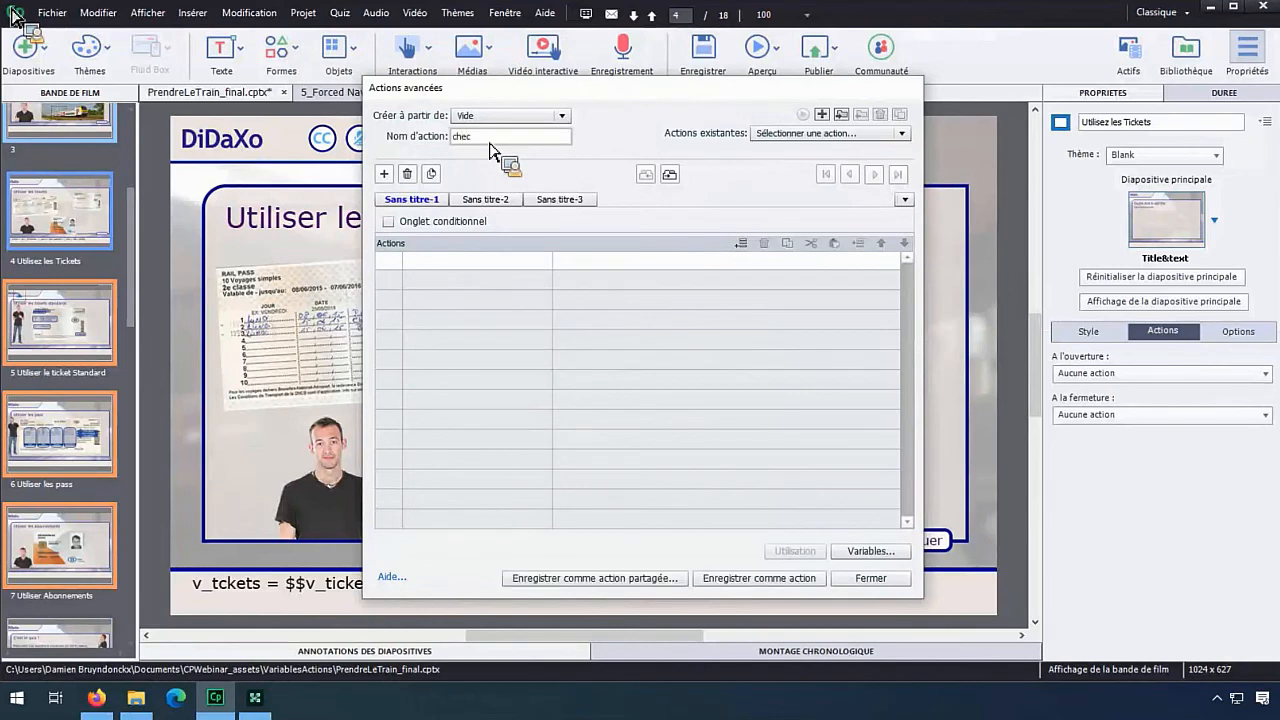
{"action": "type", "text": "k_TicketsContinue"}
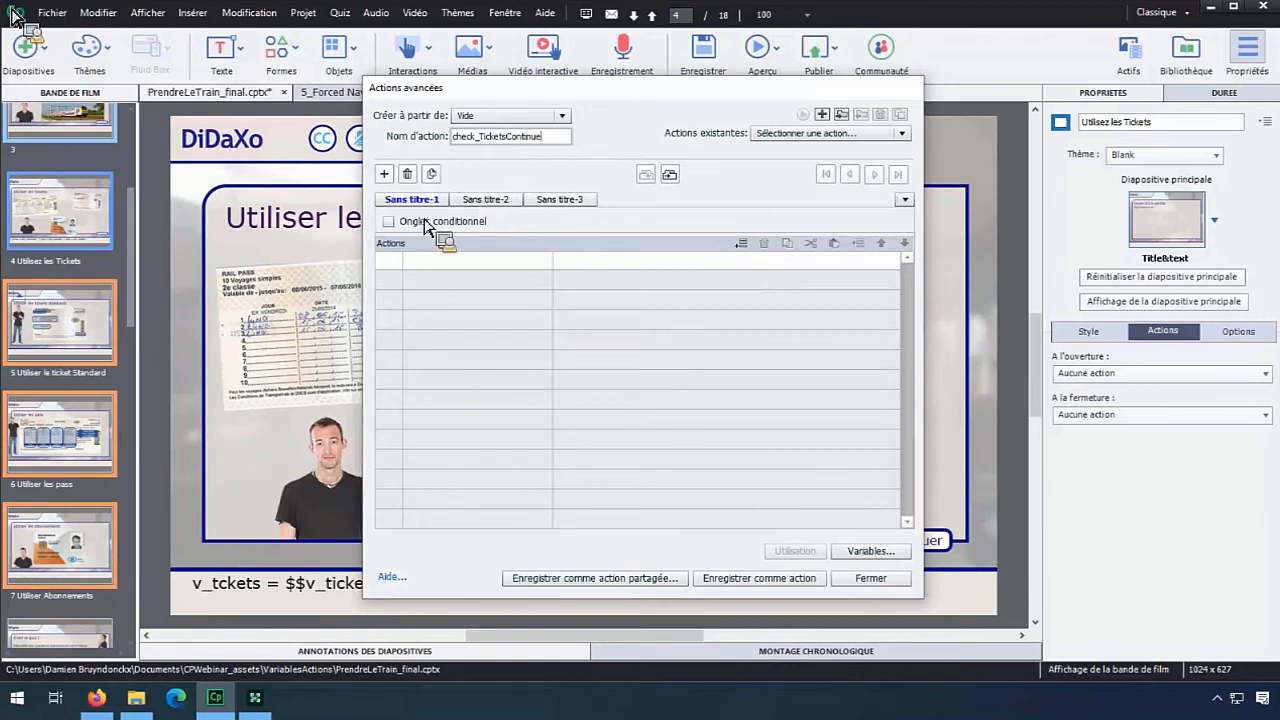
{"action": "left_click", "coordinate": [390, 222]}
{"action": "left_click", "coordinate": [389, 221]}
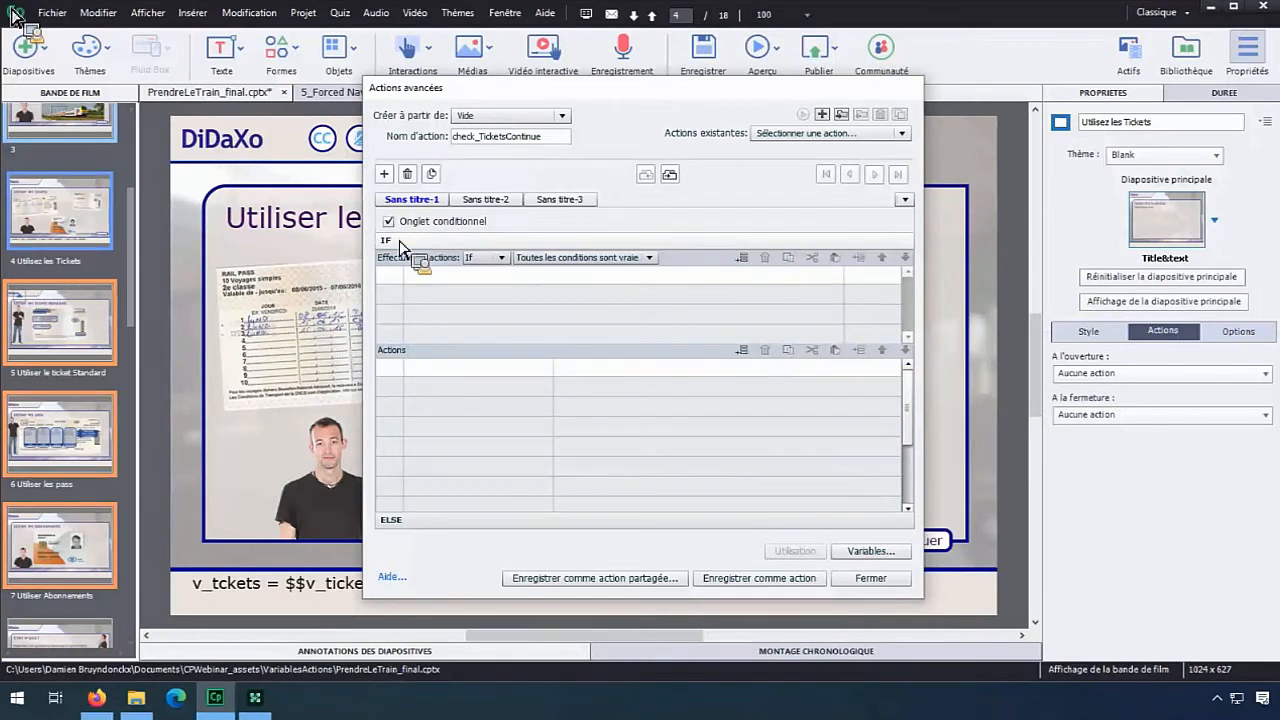
Set the first IF condition of check_TicketsContinue to v_tickets est égal à 1.
{"action": "left_click", "coordinate": [450, 285]}
{"action": "left_click", "coordinate": [455, 274]}
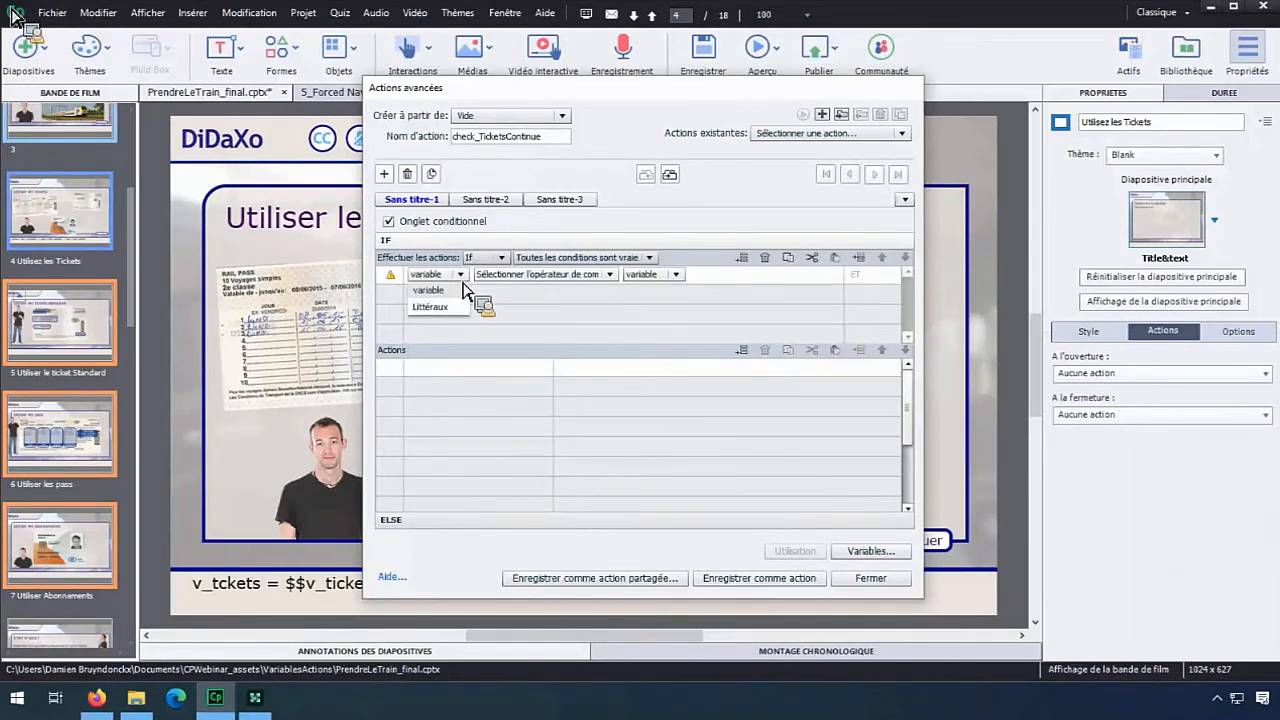
{"action": "scroll", "coordinate": [543, 337], "scroll_direction": "down", "scroll_amount": 5}
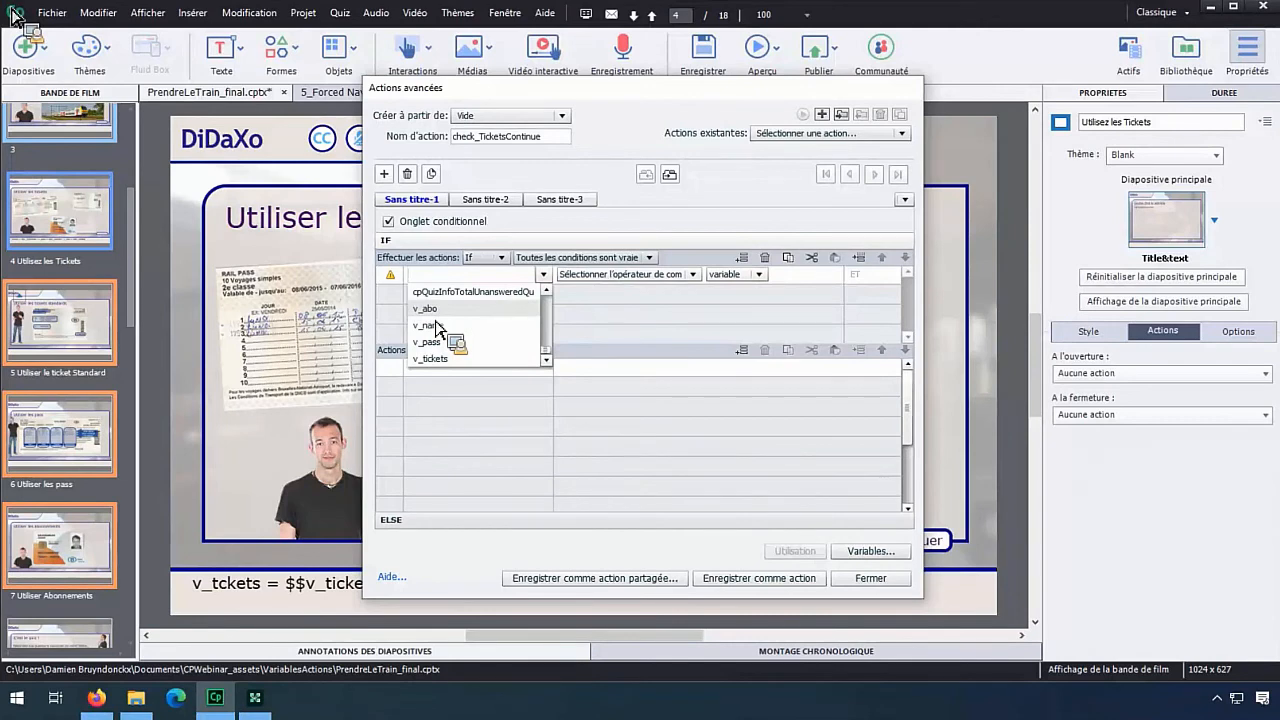
{"action": "left_click", "coordinate": [440, 358]}
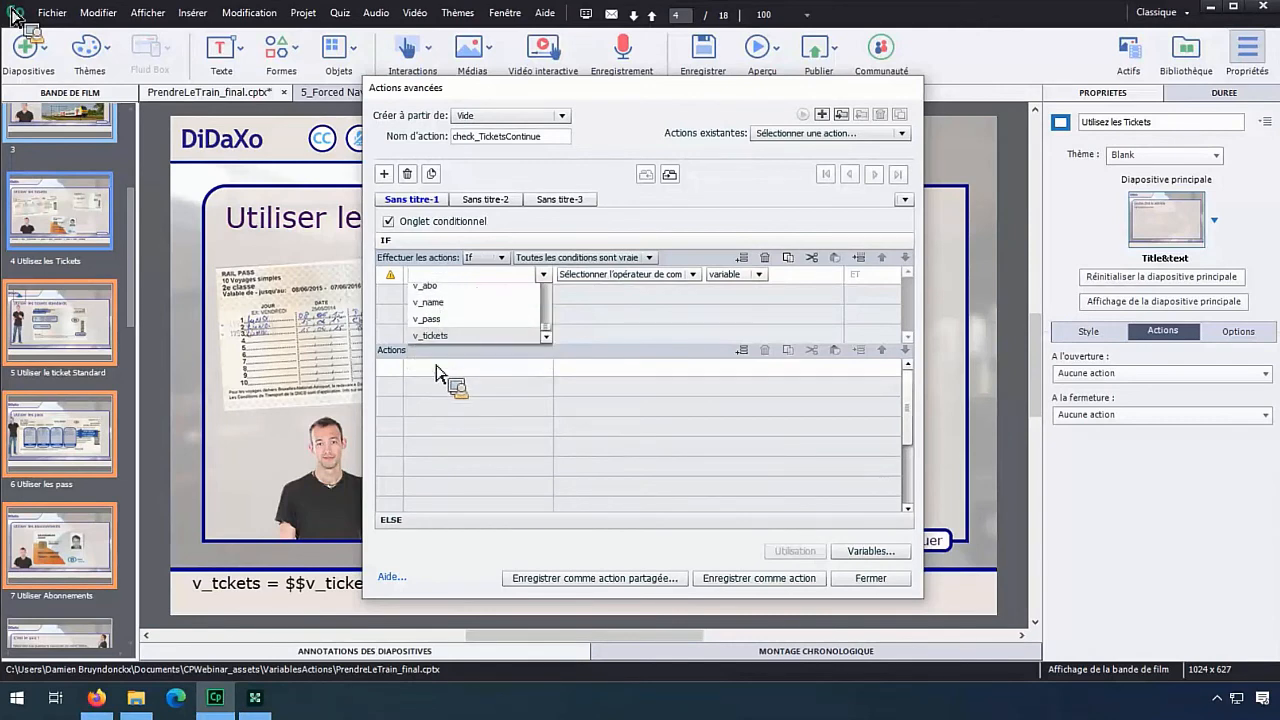
{"action": "left_click", "coordinate": [505, 291]}
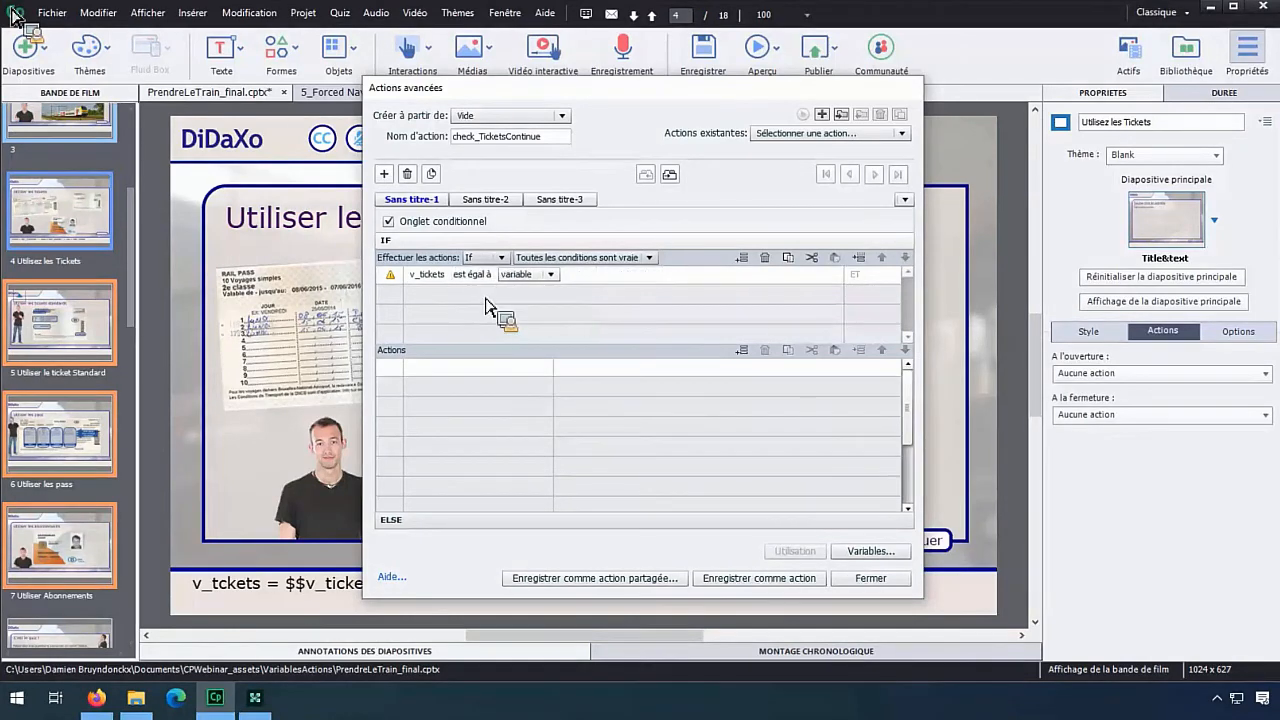
{"action": "left_click", "coordinate": [522, 274]}
{"action": "left_click", "coordinate": [532, 306]}
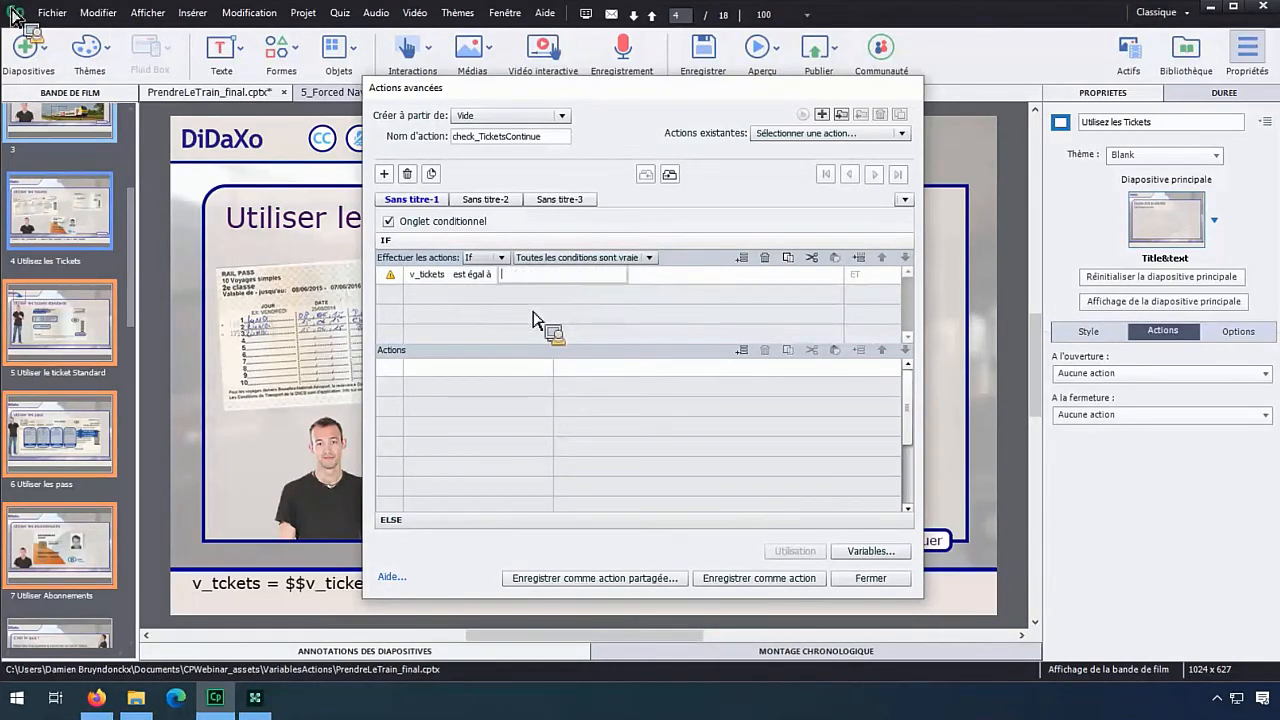
{"action": "left_click", "coordinate": [512, 300]}
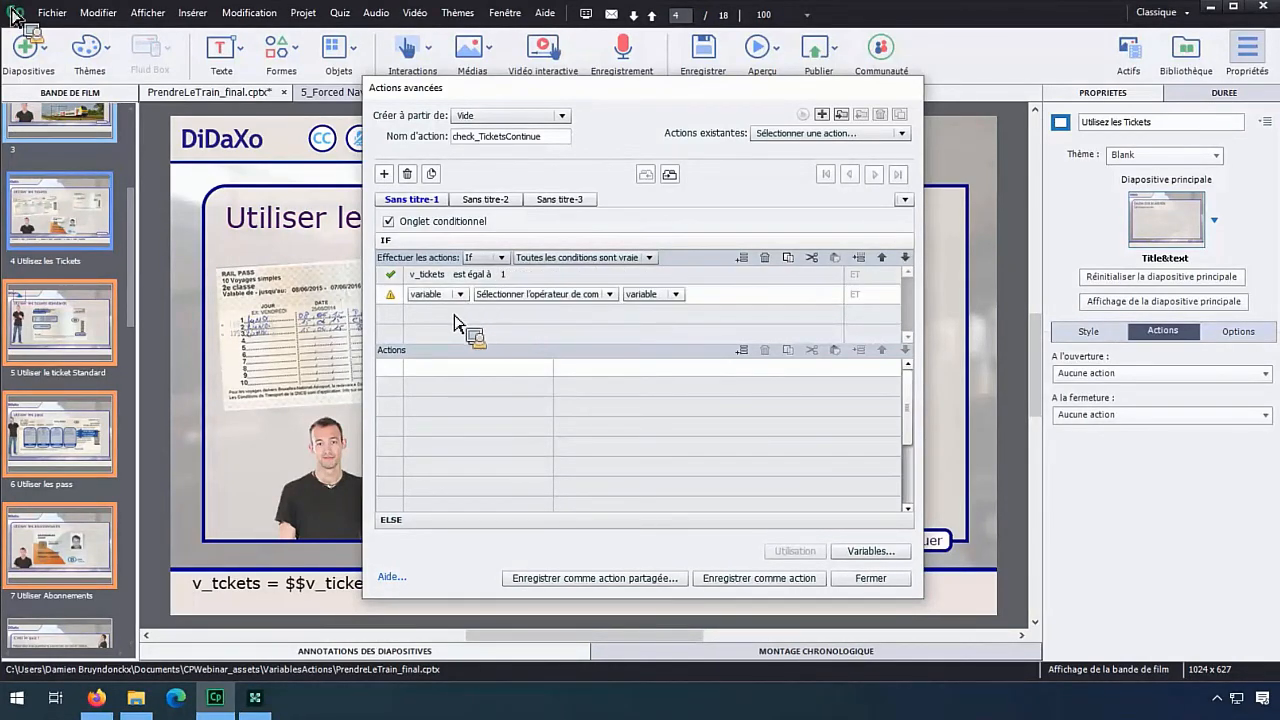
Add a second IF condition requiring v_pass est égal à 1.
{"action": "left_click", "coordinate": [456, 312]}
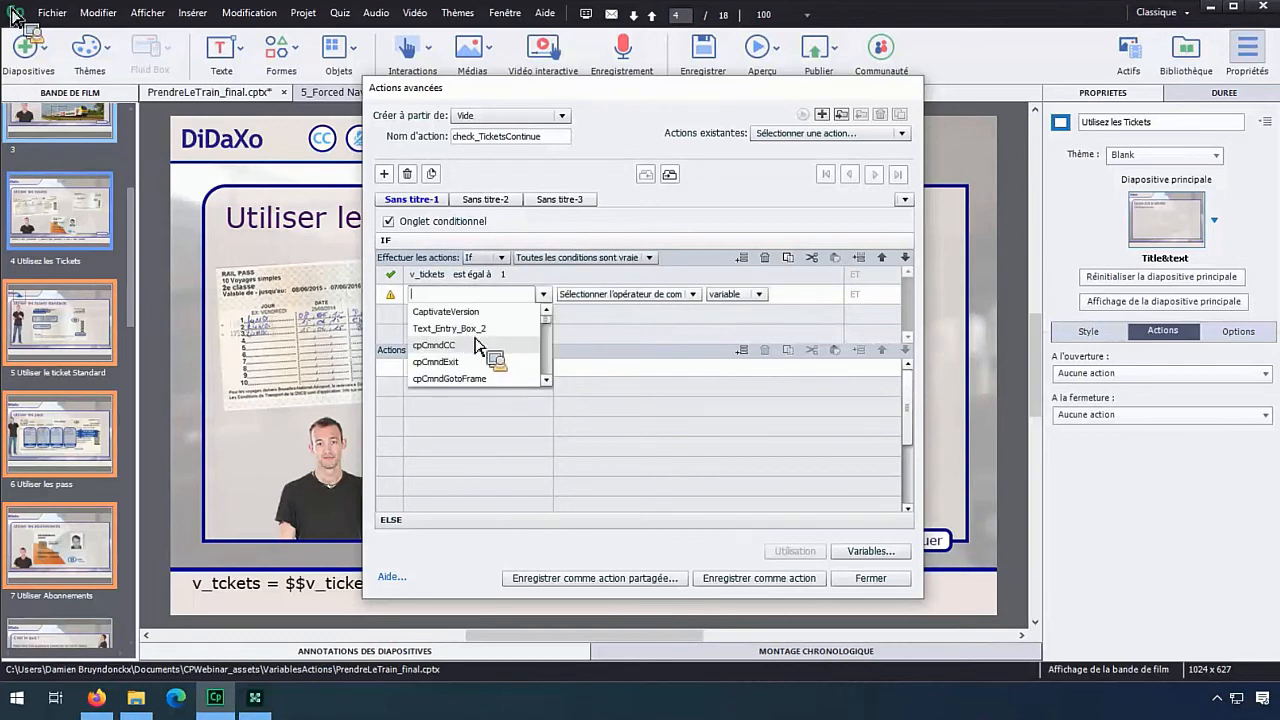
{"action": "scroll", "coordinate": [540, 345], "scroll_direction": "down", "scroll_amount": 5}
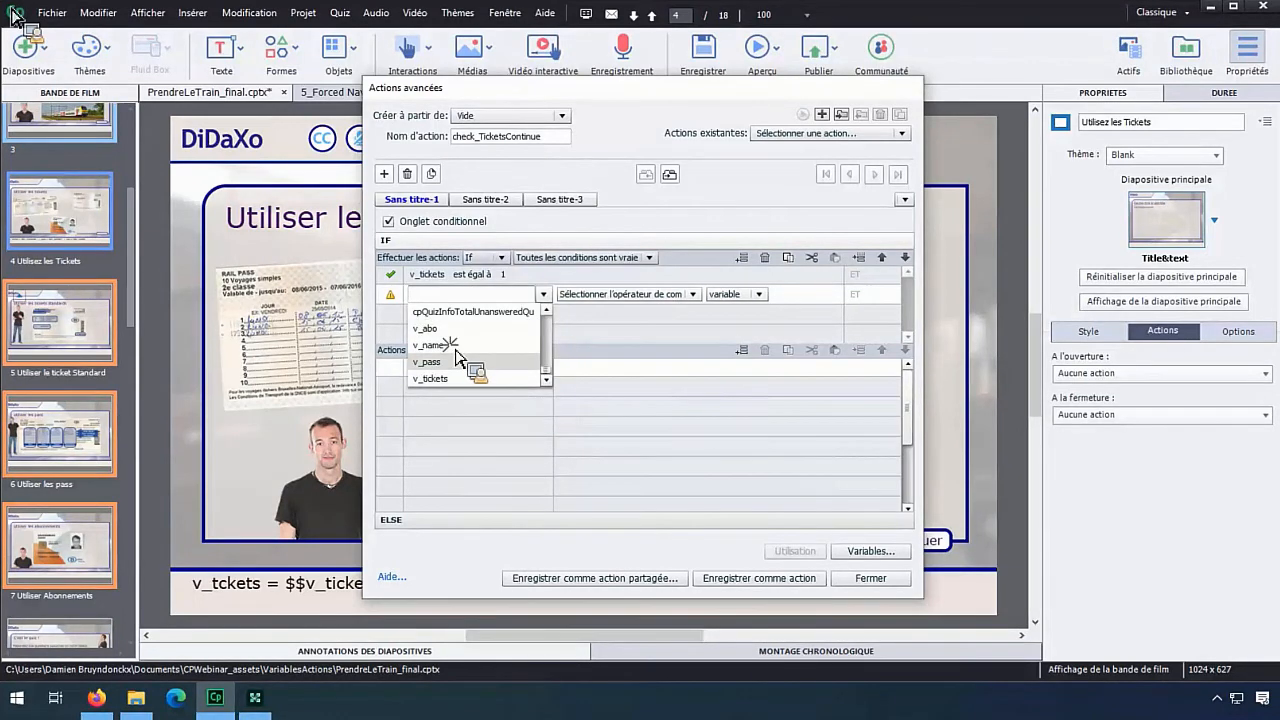
{"action": "left_click", "coordinate": [535, 364]}
{"action": "left_click", "coordinate": [579, 294]}
{"action": "left_click", "coordinate": [476, 310]}
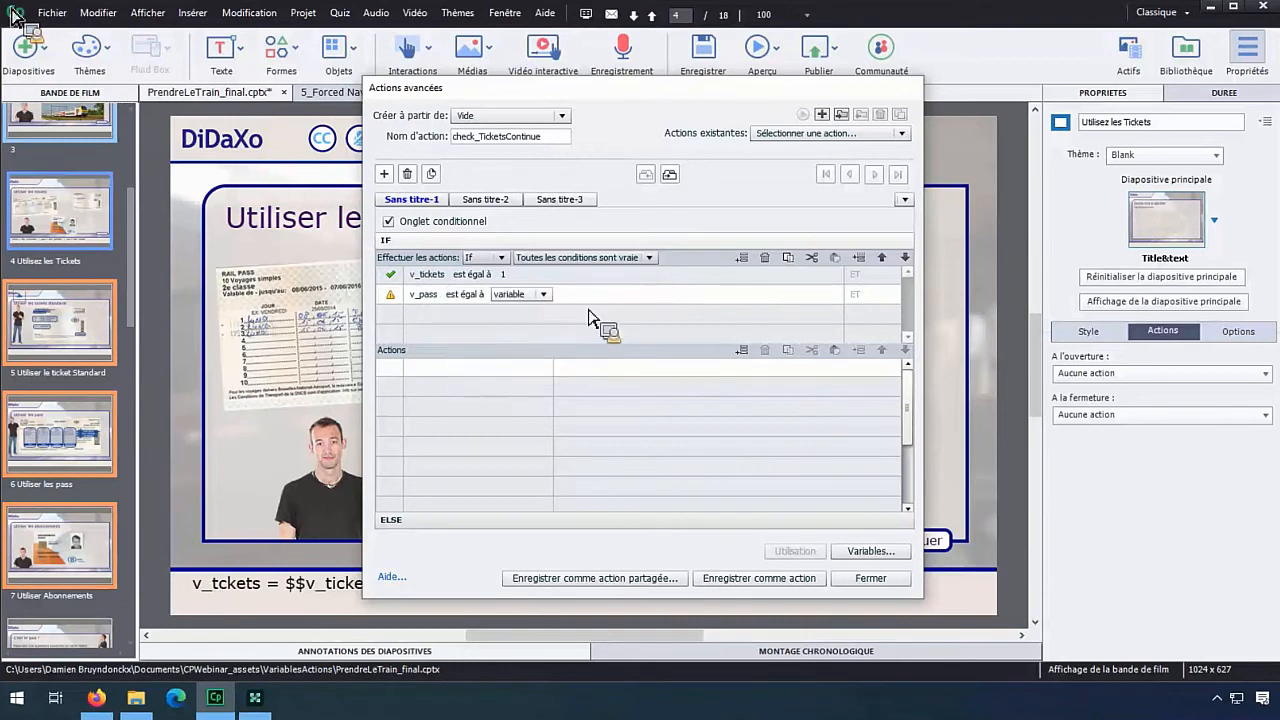
{"action": "left_click", "coordinate": [530, 294]}
{"action": "left_click", "coordinate": [515, 320]}
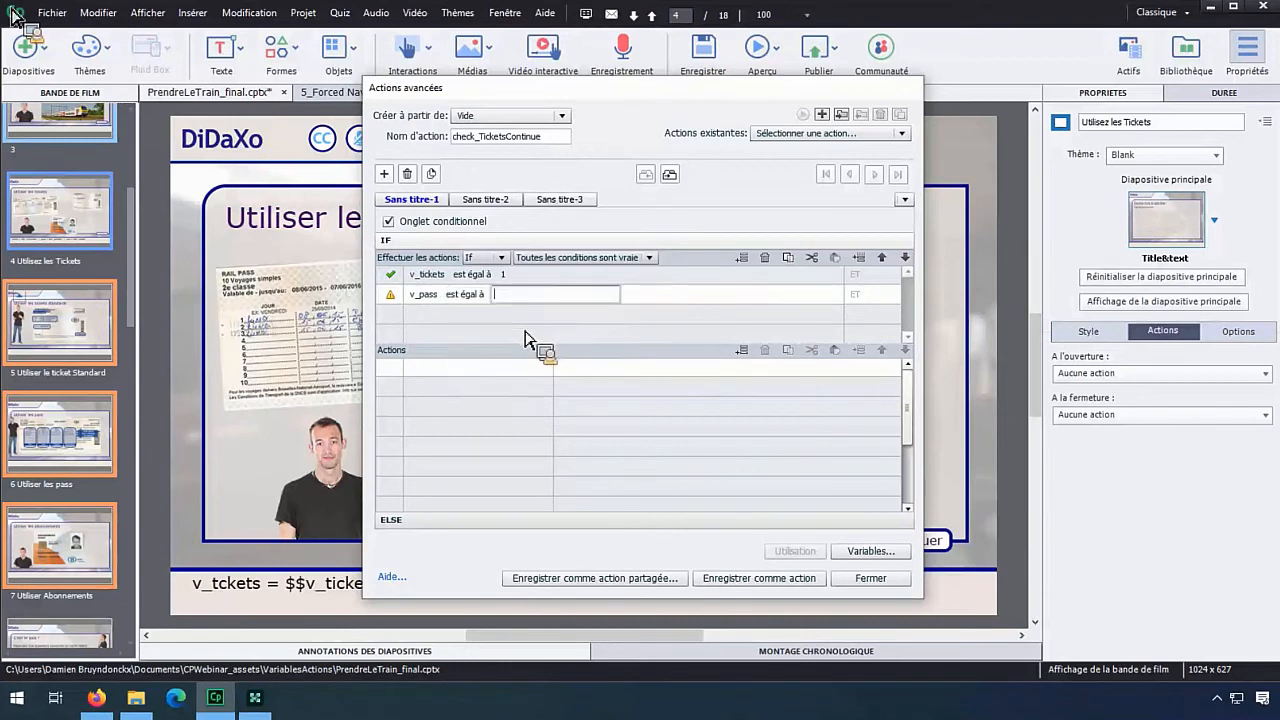
{"action": "left_click", "coordinate": [522, 336]}
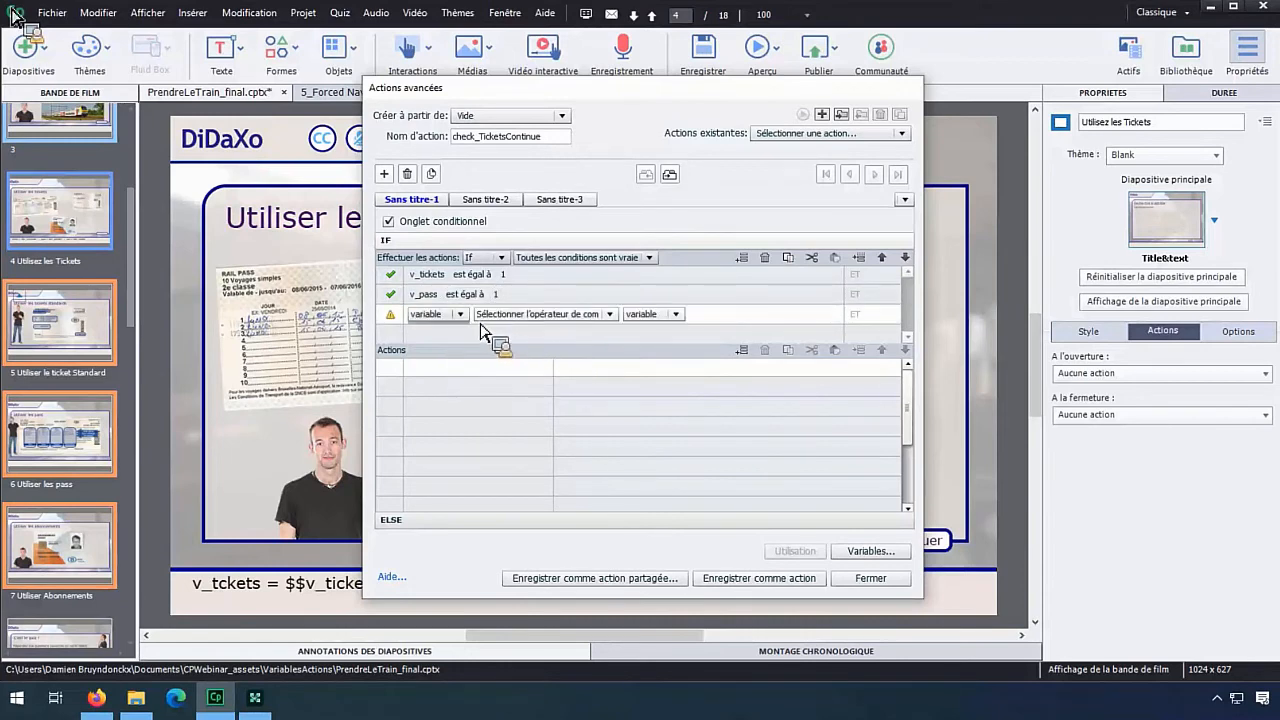
Add a third IF condition requiring v_abo est égal à 1.
{"action": "left_click", "coordinate": [440, 314]}
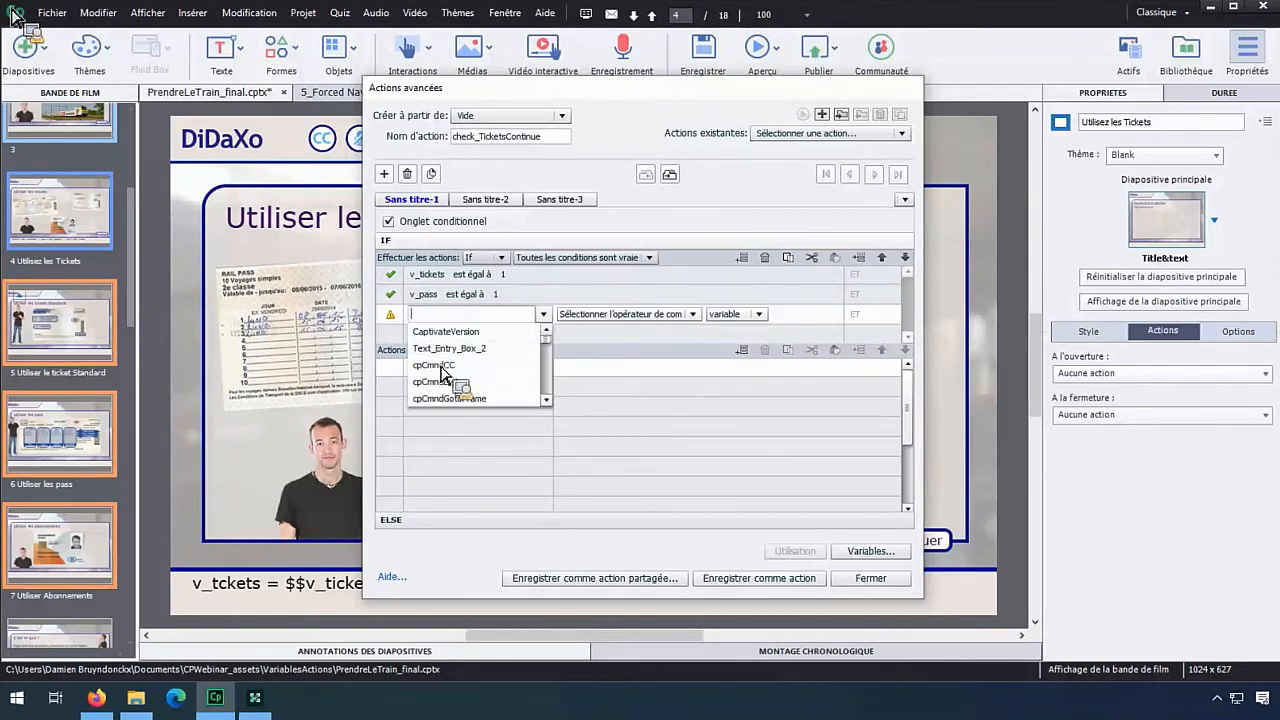
{"action": "scroll", "coordinate": [448, 370], "scroll_direction": "down", "scroll_amount": 5}
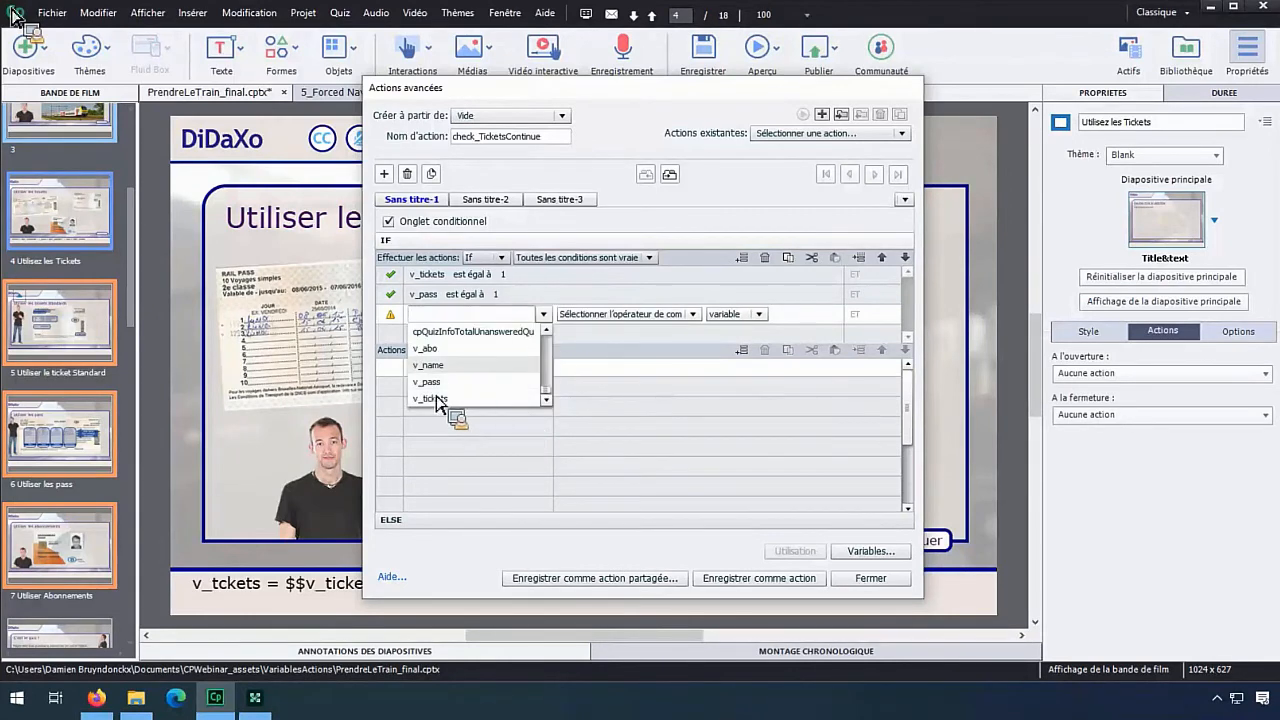
{"action": "left_click", "coordinate": [430, 348]}
{"action": "left_click", "coordinate": [575, 316]}
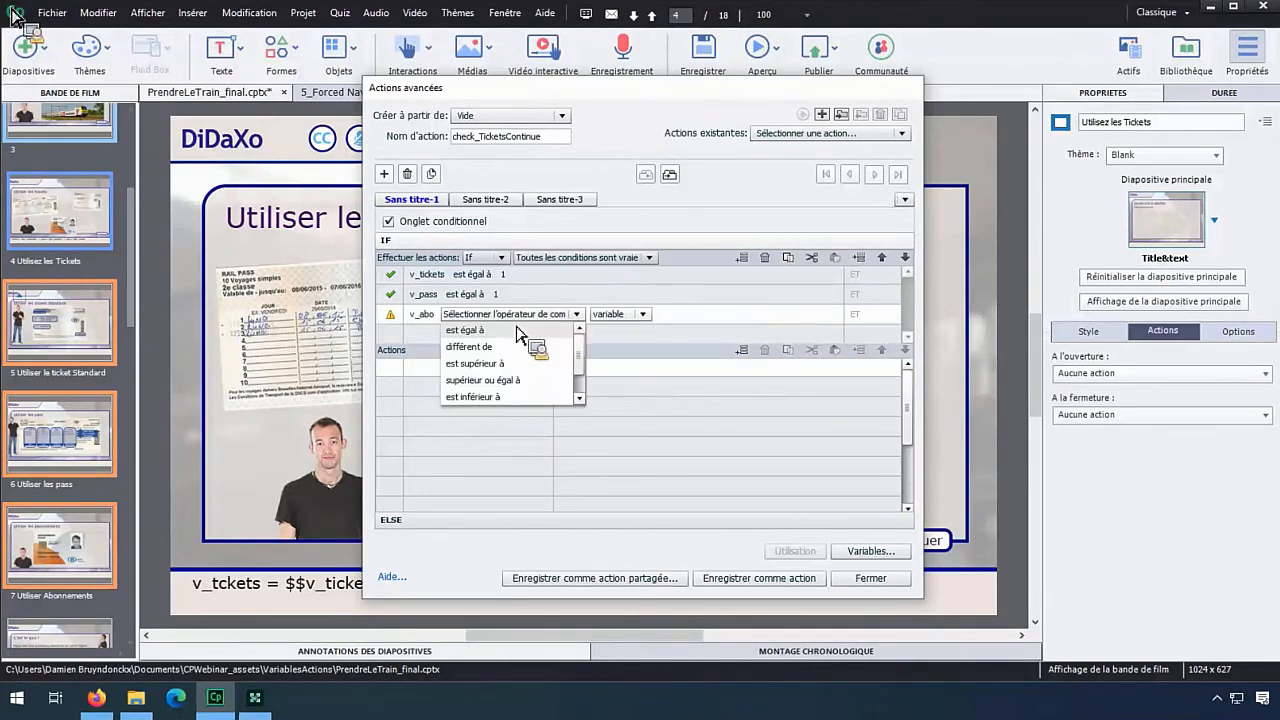
{"action": "left_click", "coordinate": [560, 331]}
{"action": "left_click", "coordinate": [512, 314]}
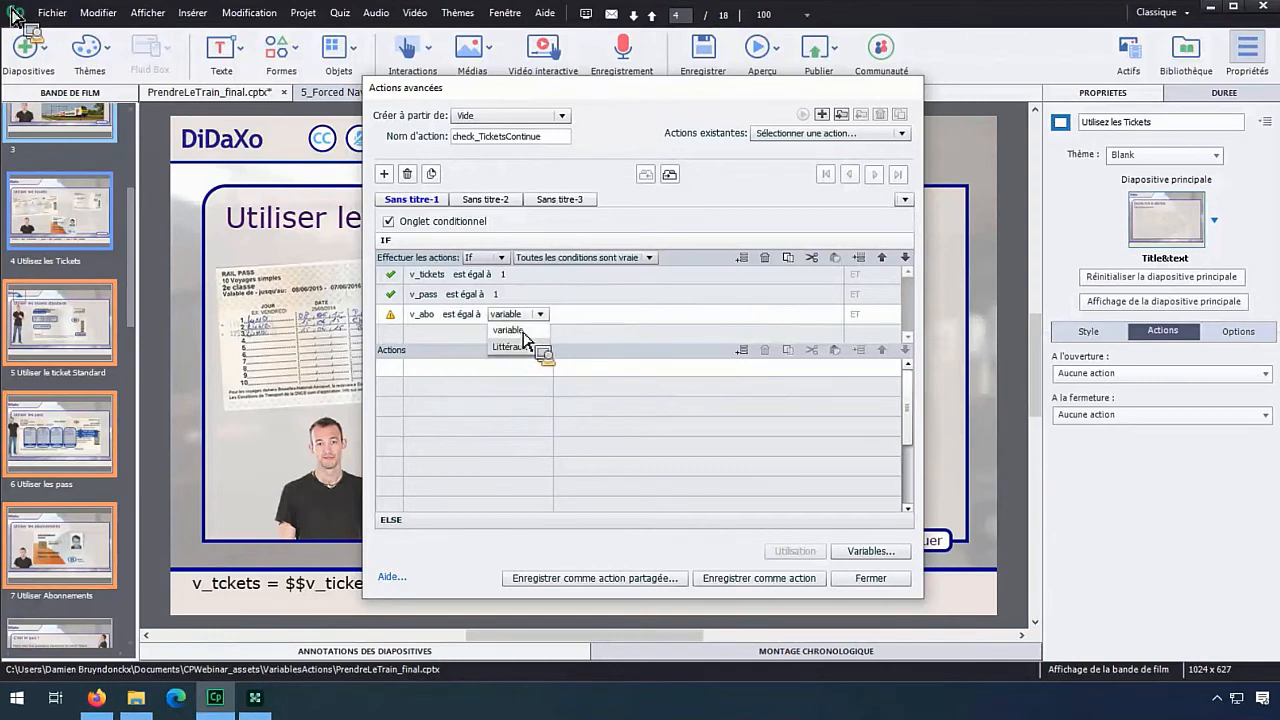
{"action": "left_click", "coordinate": [521, 346]}
{"action": "type", "text": "1"}
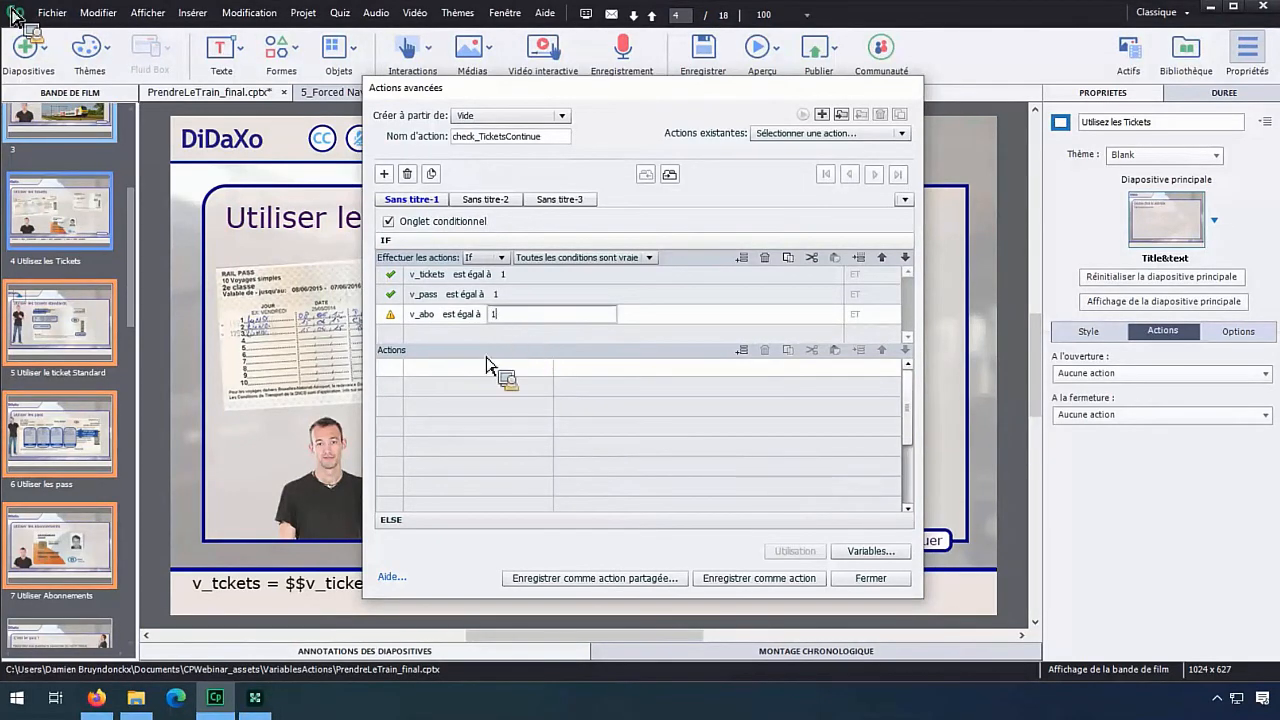
{"action": "left_click", "coordinate": [486, 378]}
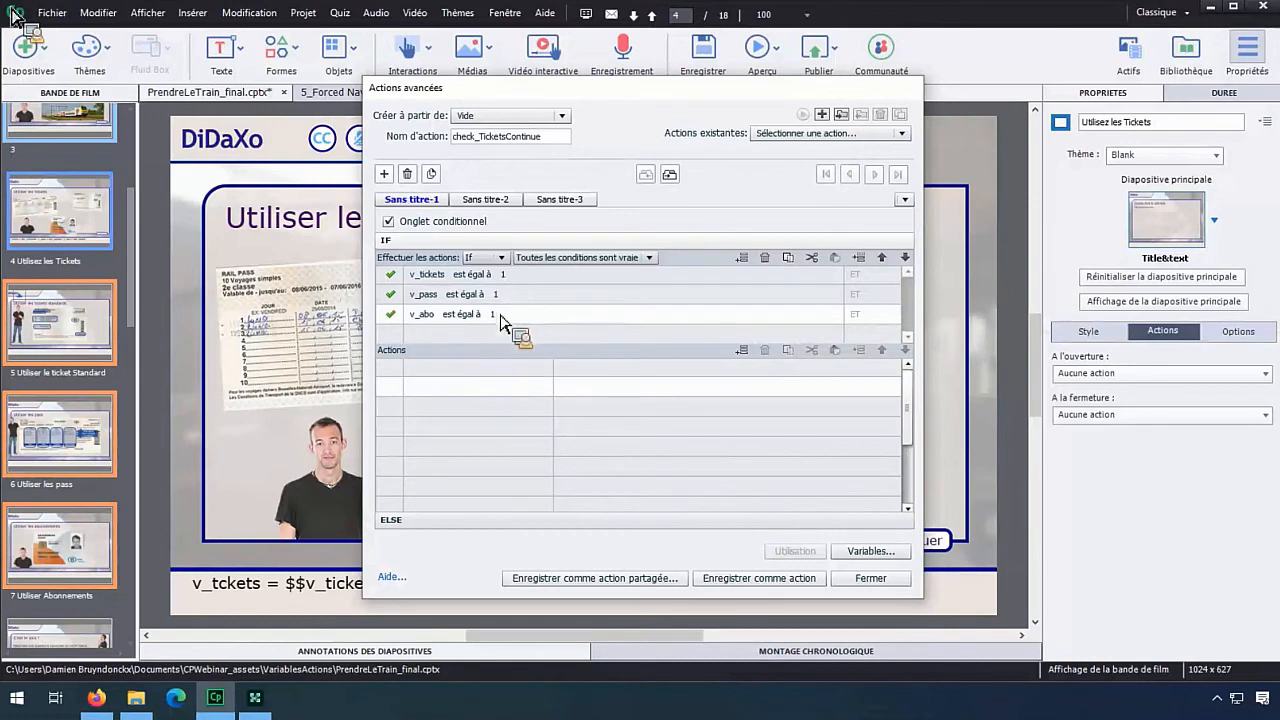
Add an Afficher action targeting btn_ticketContinue to the IF block of check_TicketsContinue.
{"action": "left_click", "coordinate": [463, 368]}
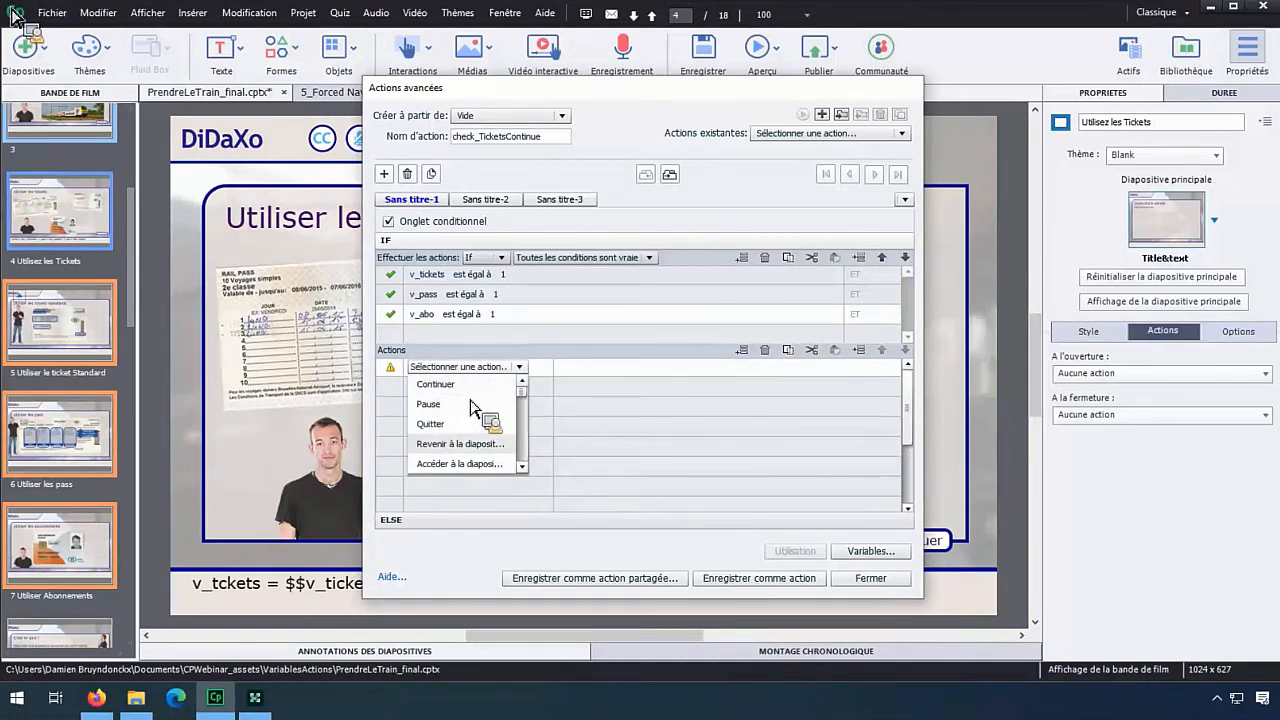
{"action": "left_click", "coordinate": [520, 466]}
{"action": "left_click", "coordinate": [522, 467]}
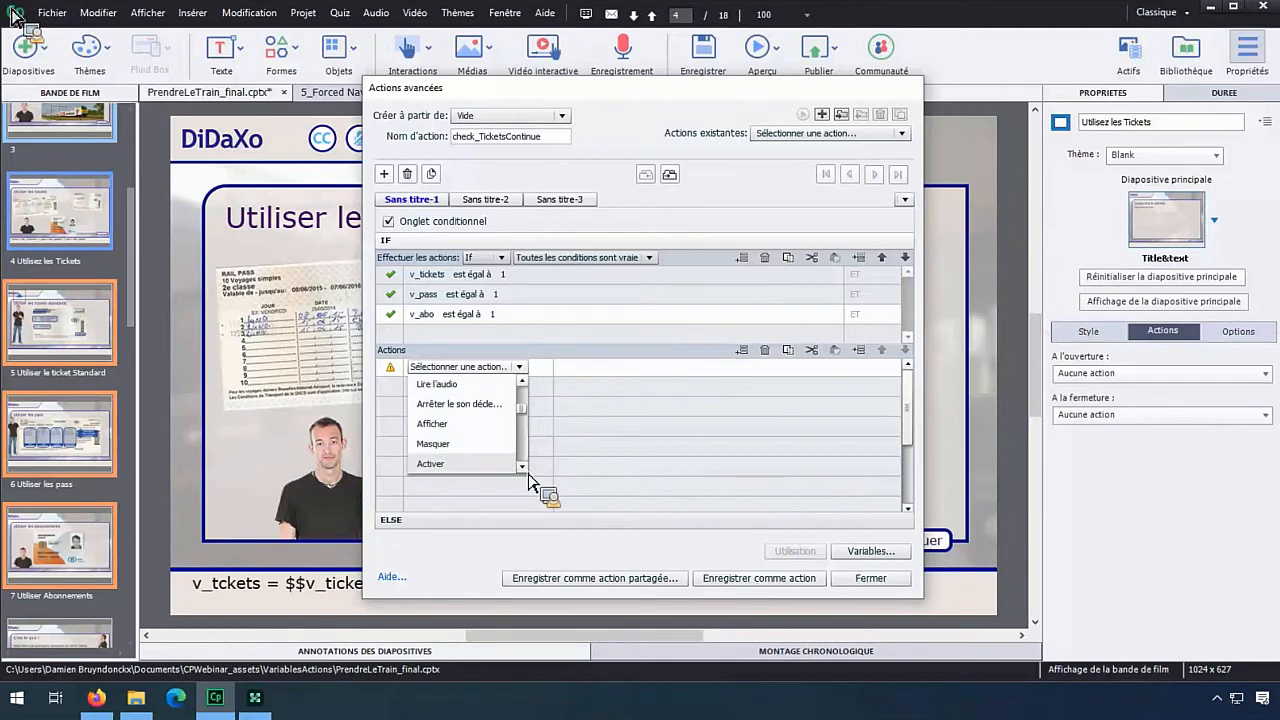
{"action": "left_click", "coordinate": [455, 428]}
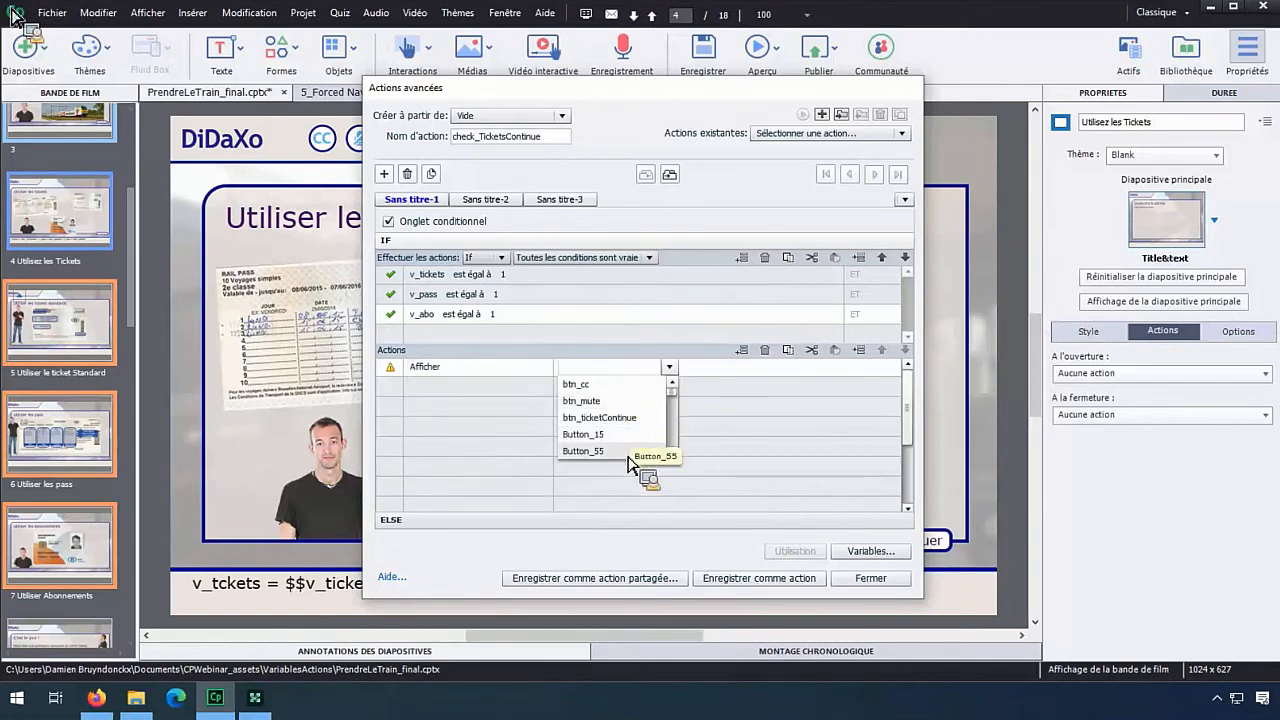
{"action": "scroll", "coordinate": [629, 443], "scroll_direction": "down", "scroll_amount": 1}
{"action": "left_click", "coordinate": [600, 384]}
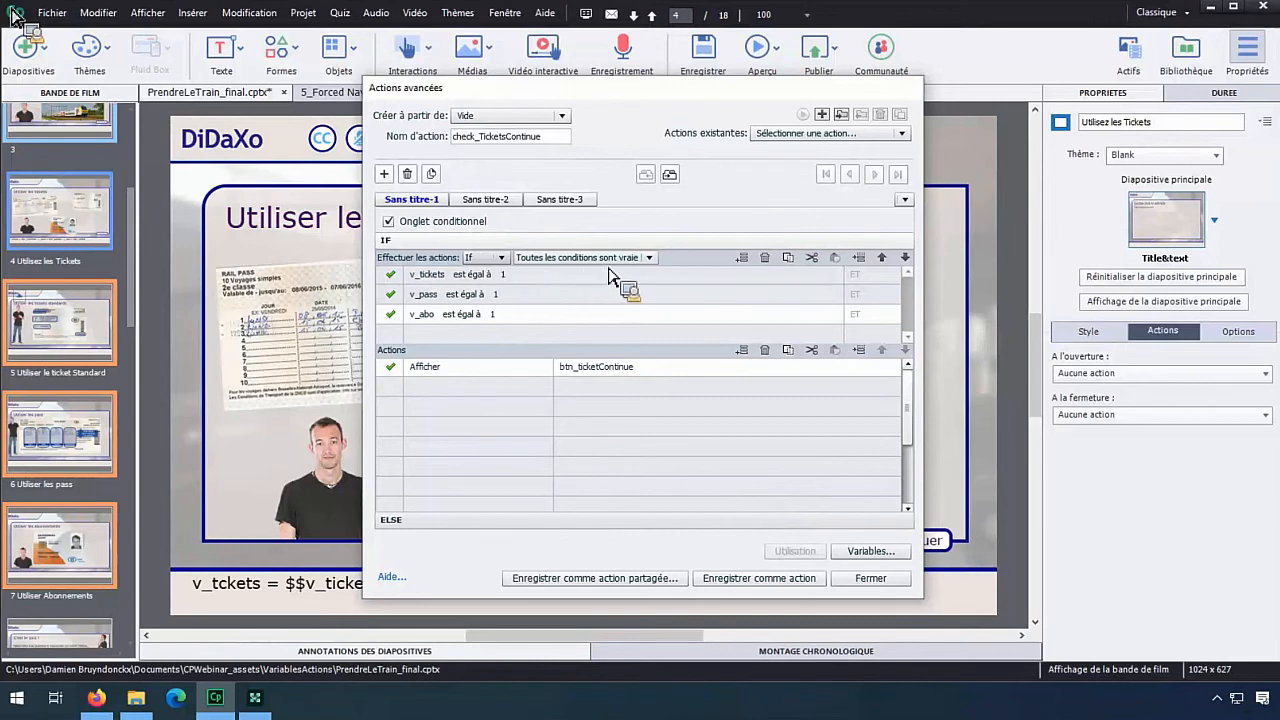
Try the L'une des conditions est vraie option for the IF block, then restore Toutes les conditions sont vraies.
{"action": "left_click", "coordinate": [646, 257]}
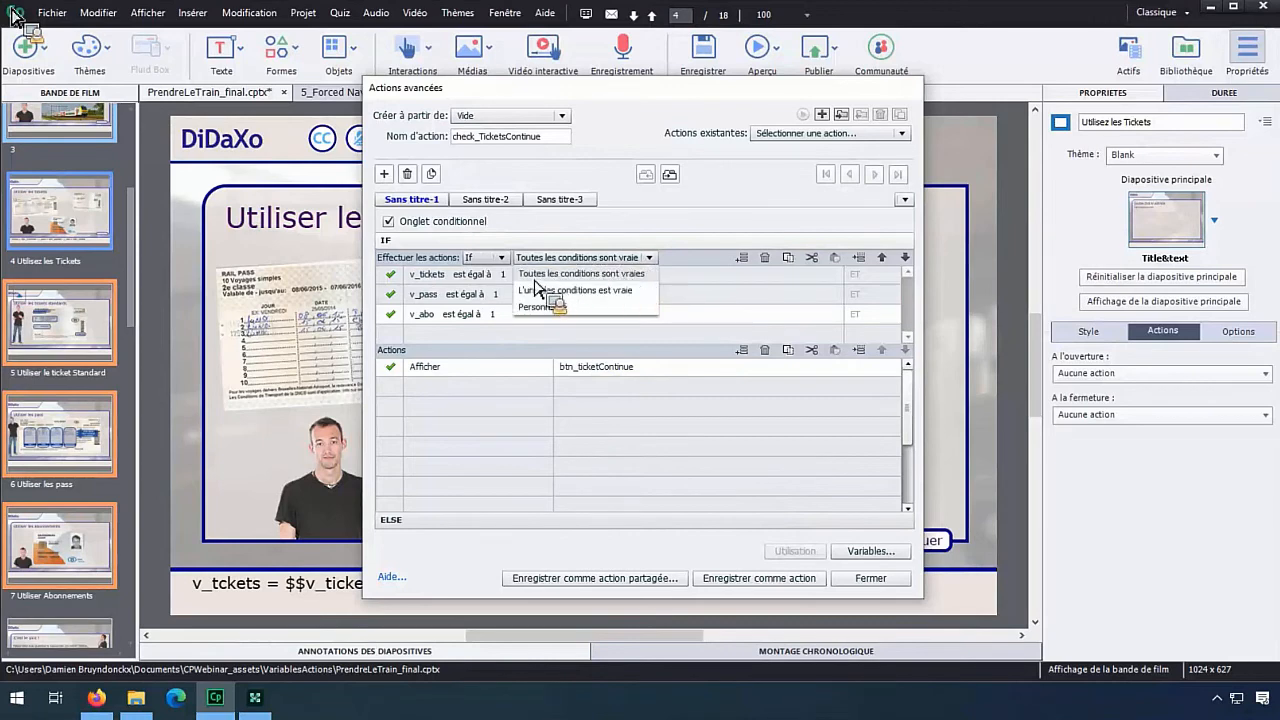
{"action": "left_click", "coordinate": [643, 280]}
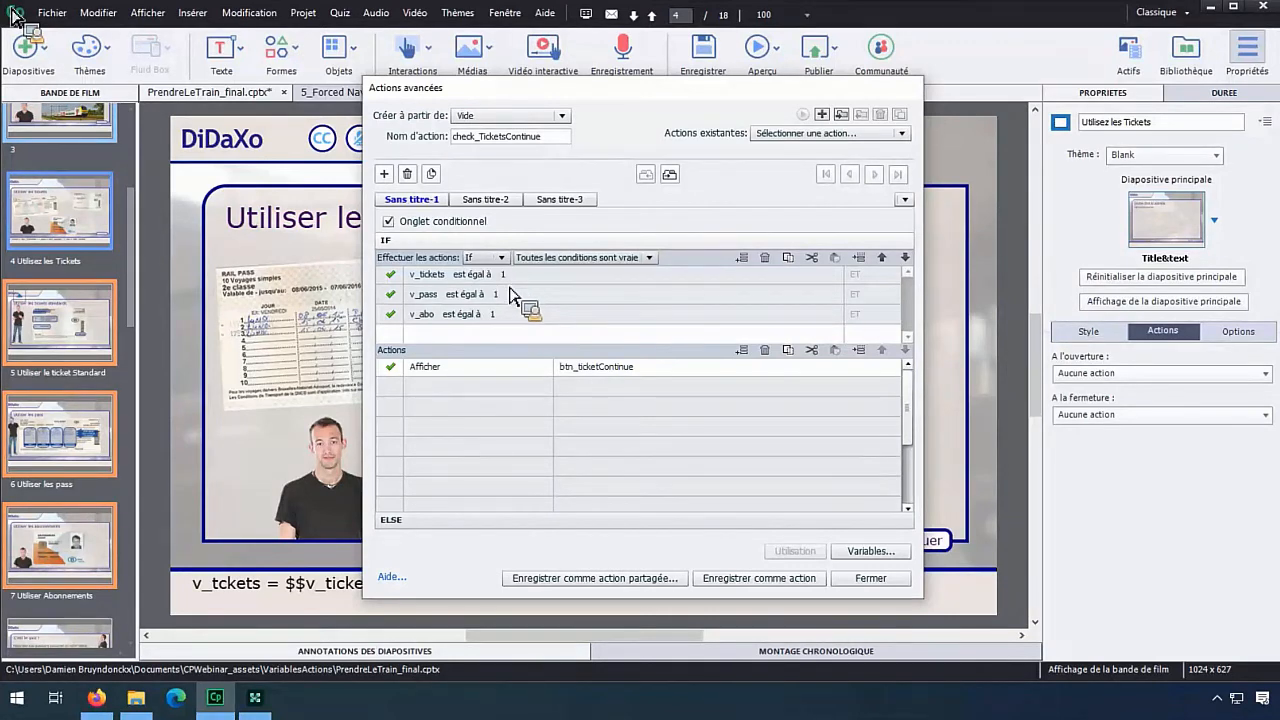
{"action": "left_click", "coordinate": [577, 258]}
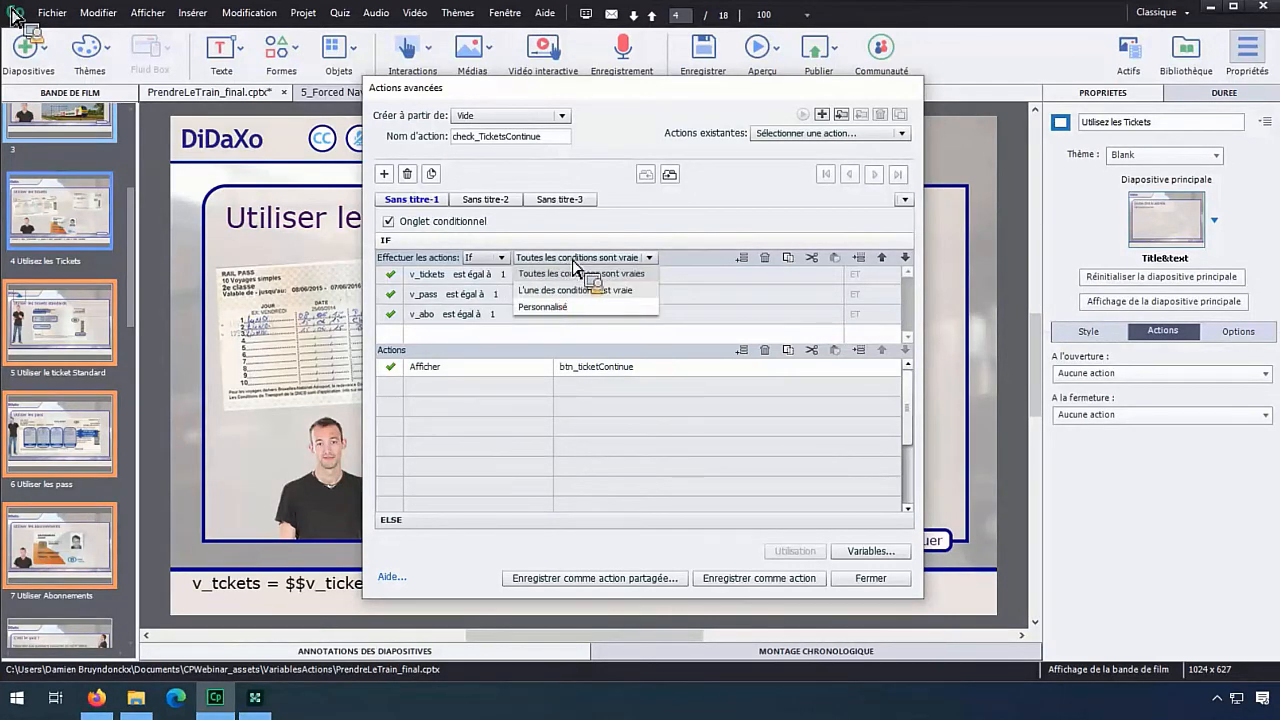
{"action": "left_click", "coordinate": [570, 290]}
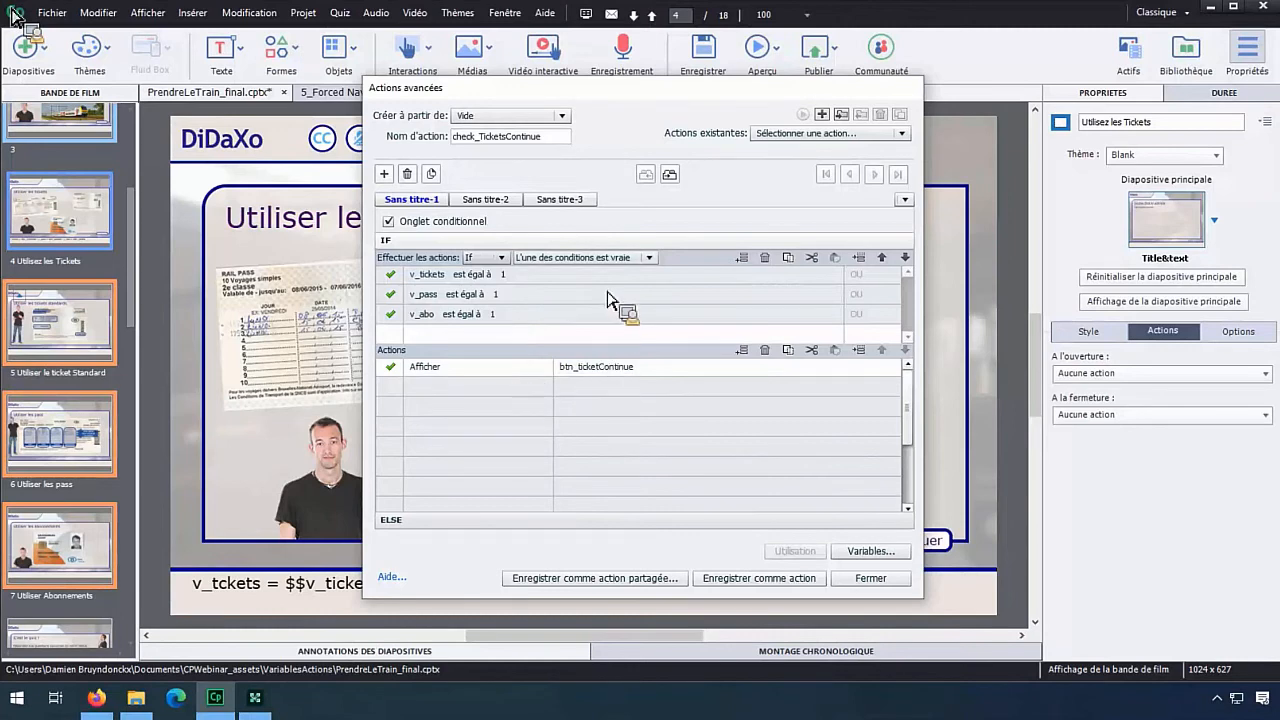
{"action": "left_click", "coordinate": [598, 258]}
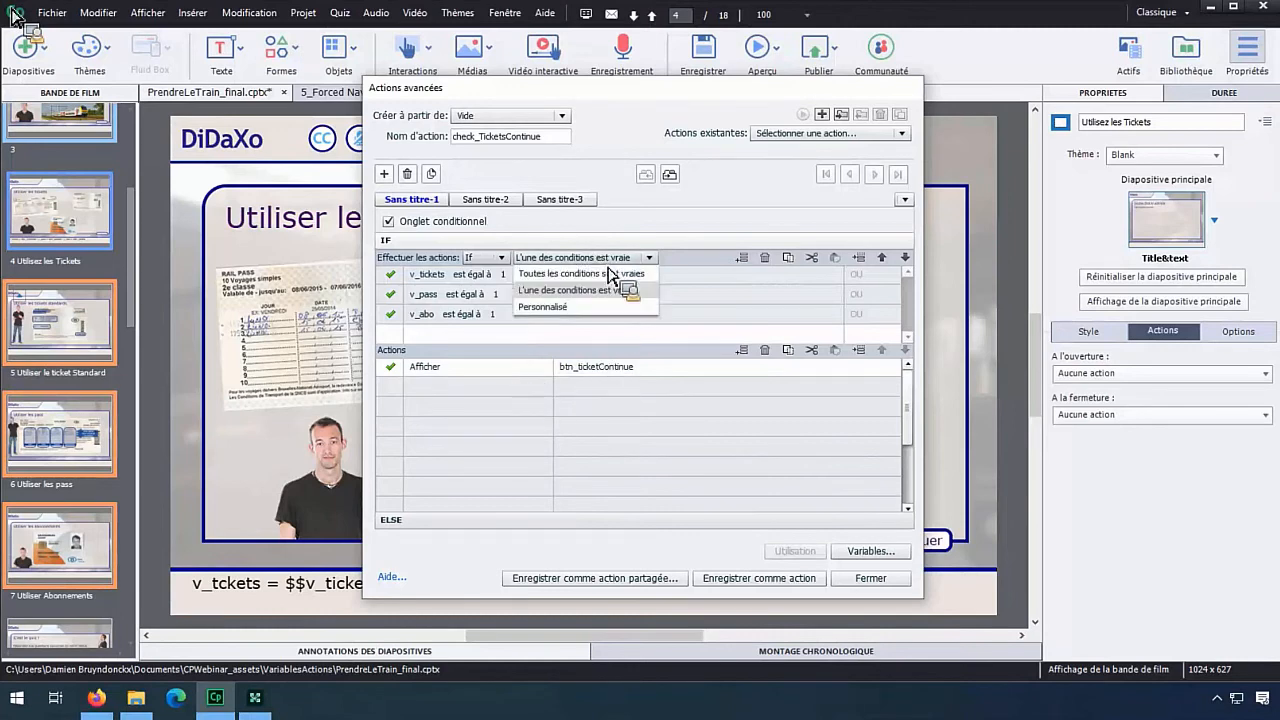
{"action": "left_click", "coordinate": [548, 274]}
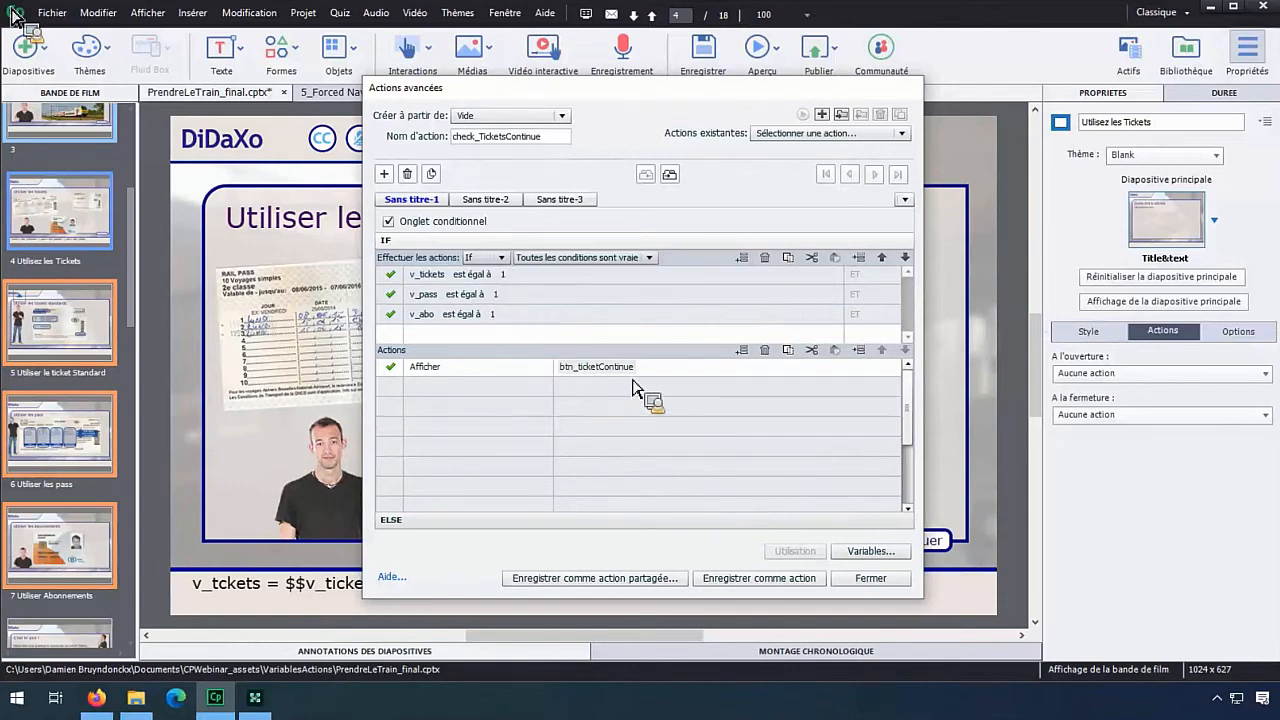
Save check_TicketsContinue as an advanced action and close the Actions avancées dialog.
{"action": "left_click", "coordinate": [738, 578]}
{"action": "left_click", "coordinate": [712, 370]}
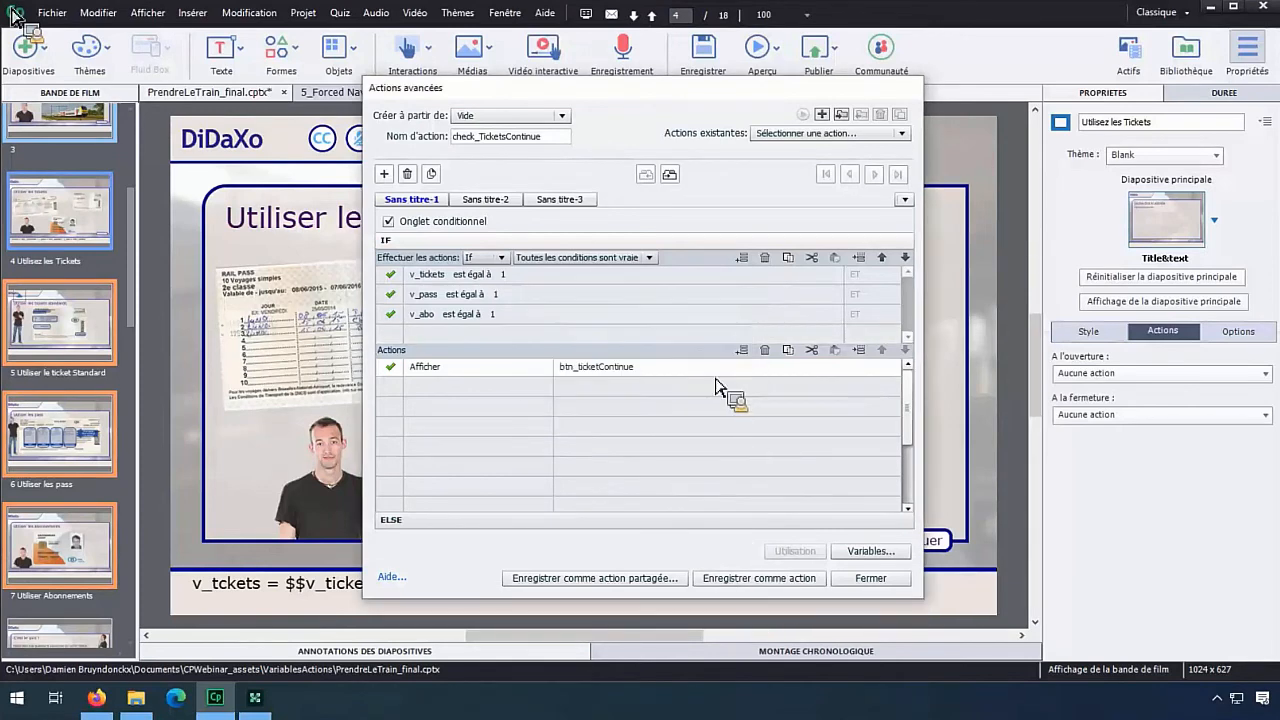
{"action": "left_click", "coordinate": [870, 584]}
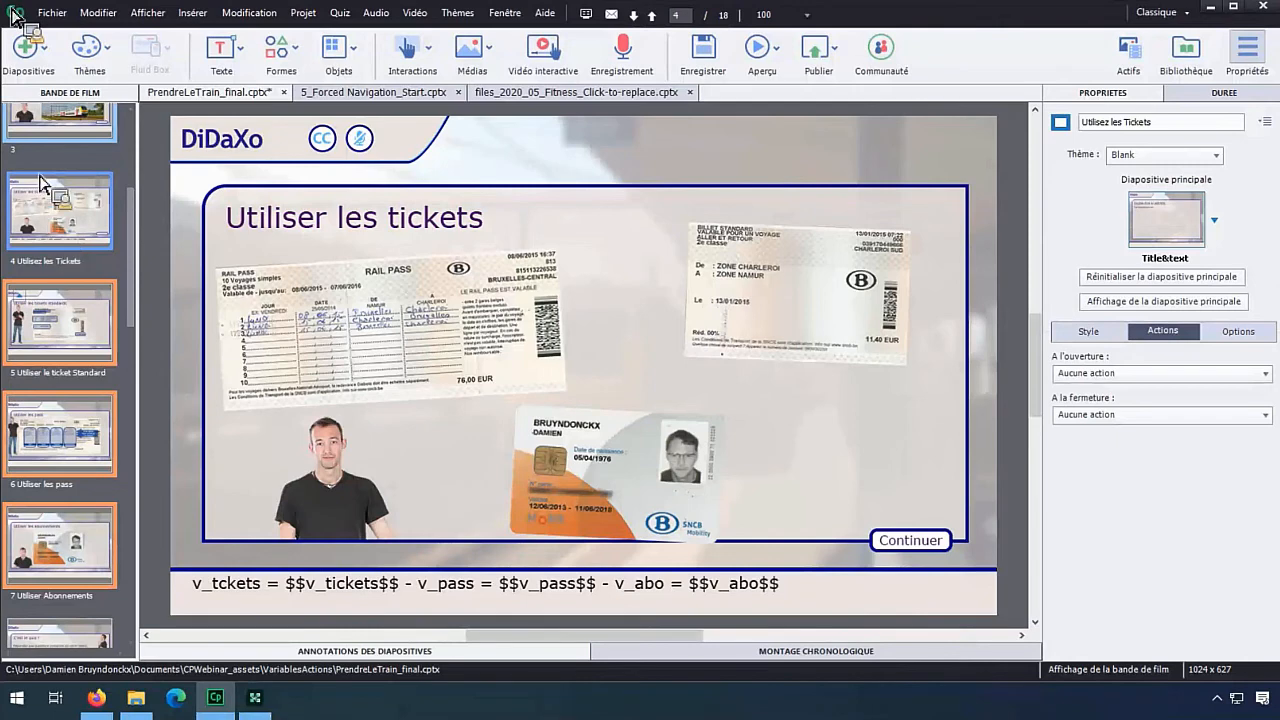
Review slides 3 to 6, from the welcome slide through the ticket menu to the standard ticket and pass branches.
{"action": "left_click", "coordinate": [35, 135]}
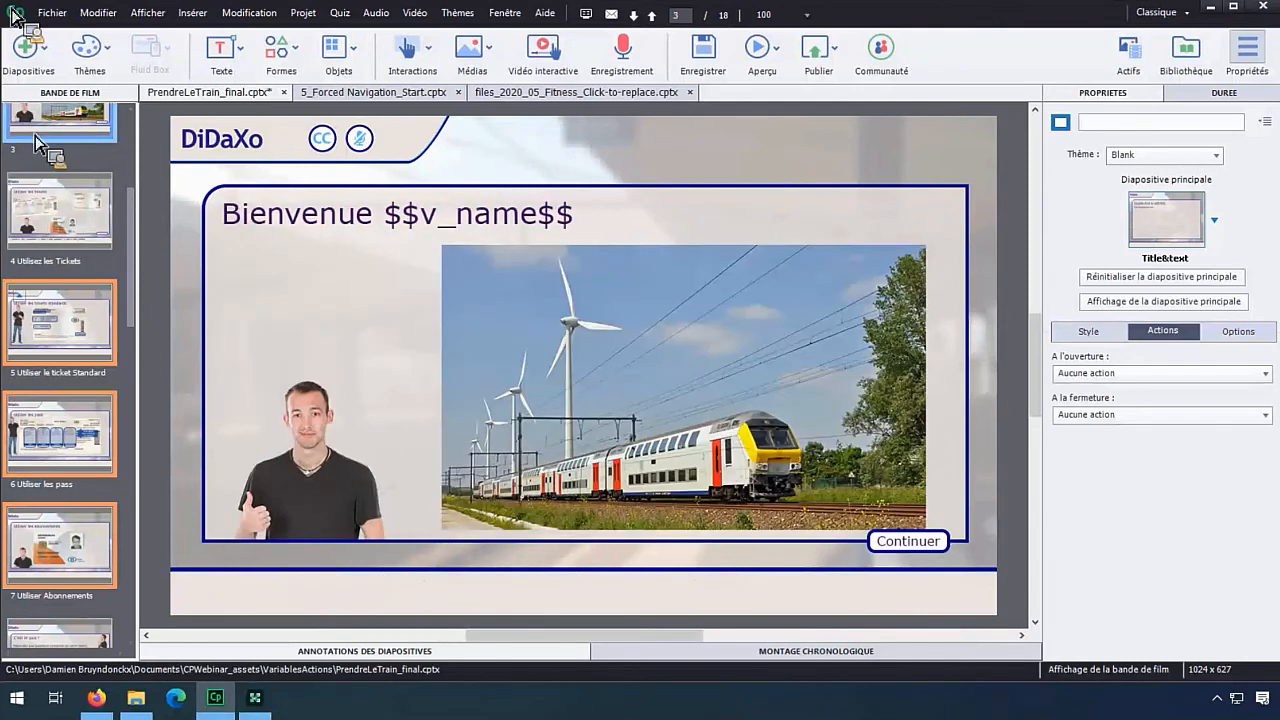
{"action": "left_click", "coordinate": [42, 224]}
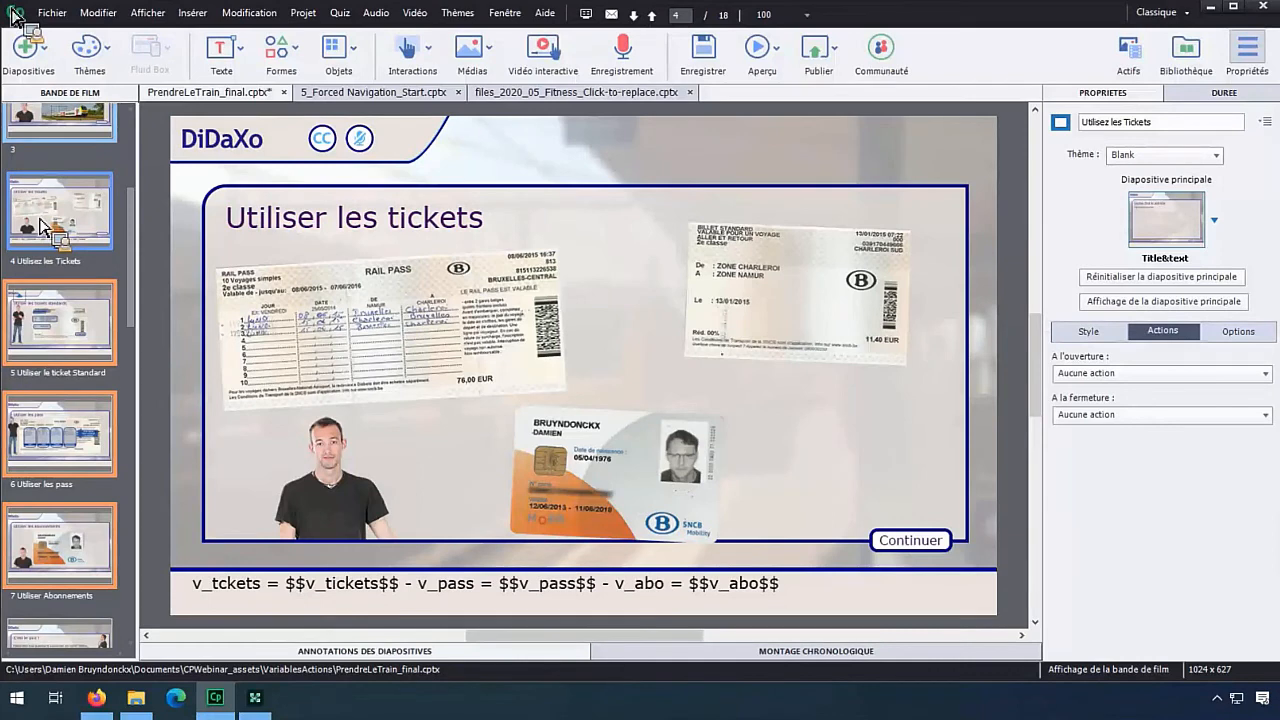
{"action": "left_click", "coordinate": [47, 348]}
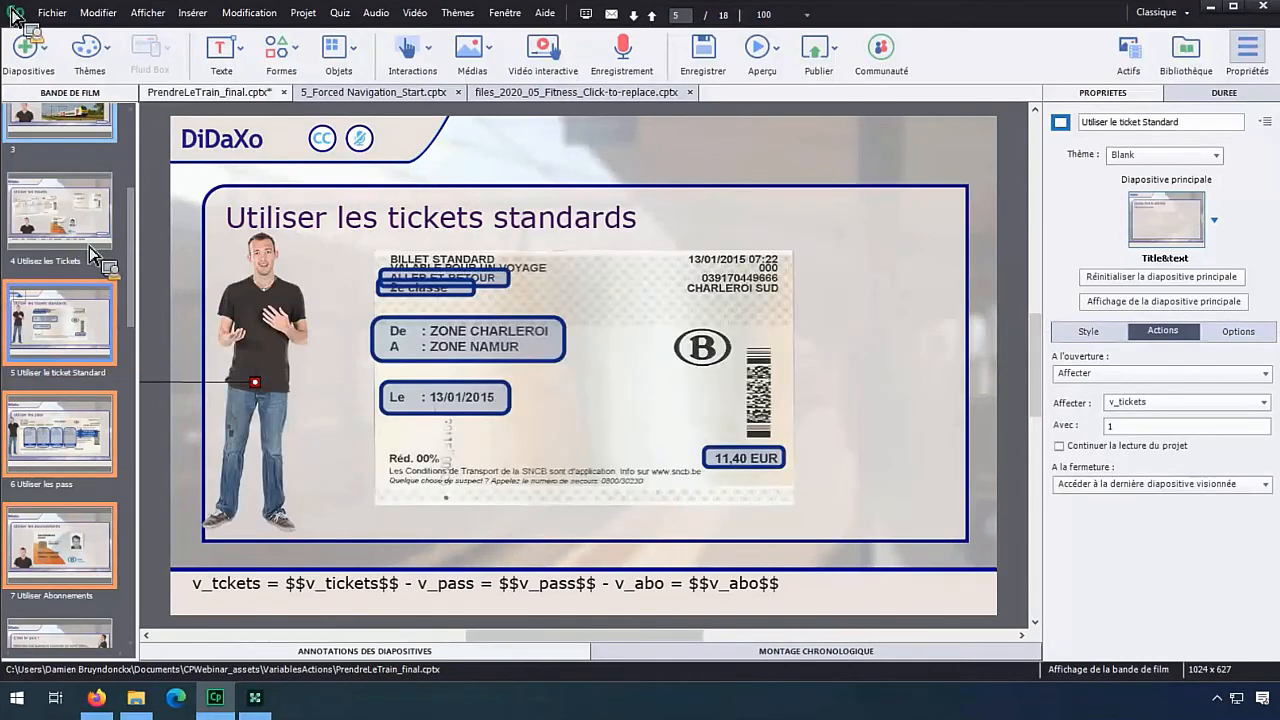
{"action": "key", "text": "Down"}
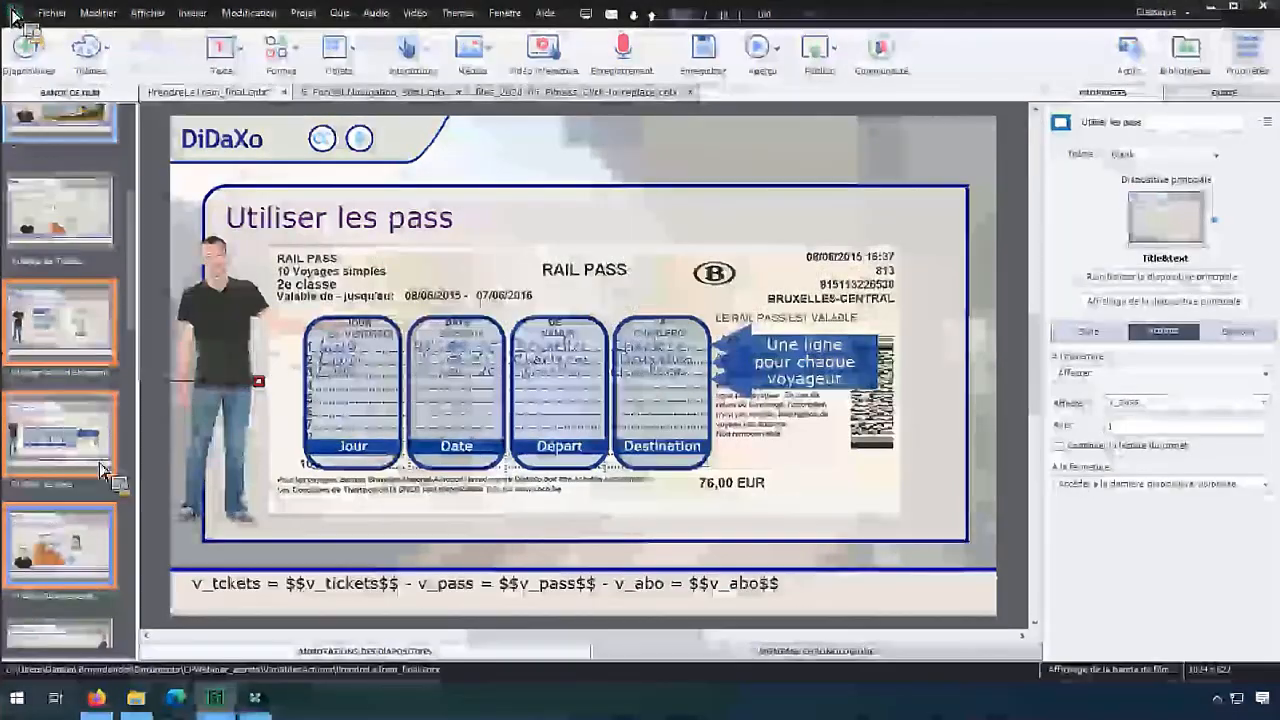